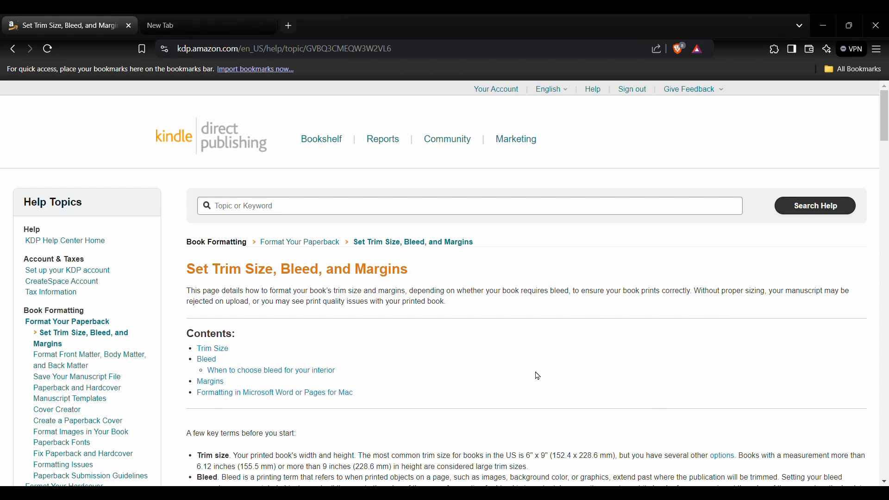
- Read through the trim size and bleed sections of the KDP help page, including the bleed illustrations
scroll(538, 376, down, 5)
scroll(538, 376, up, 5)
scroll(538, 376, down, 5)
scroll(538, 376, down, 10)
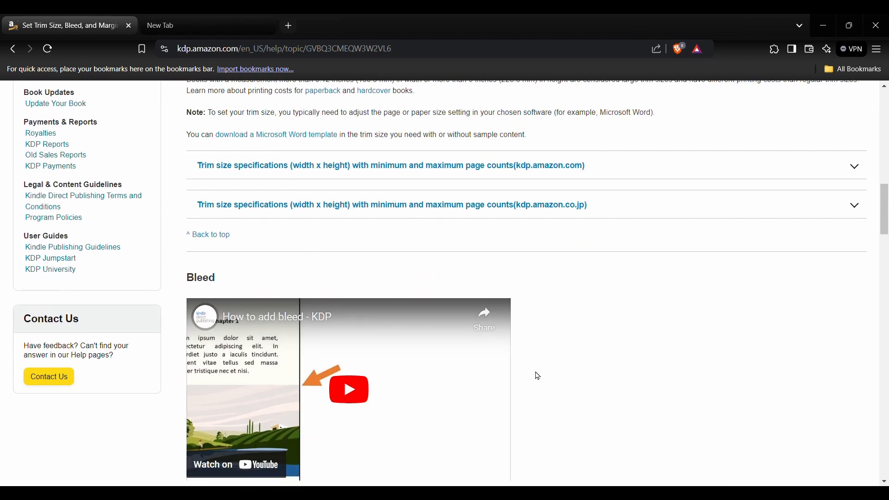
scroll(538, 376, down, 8)
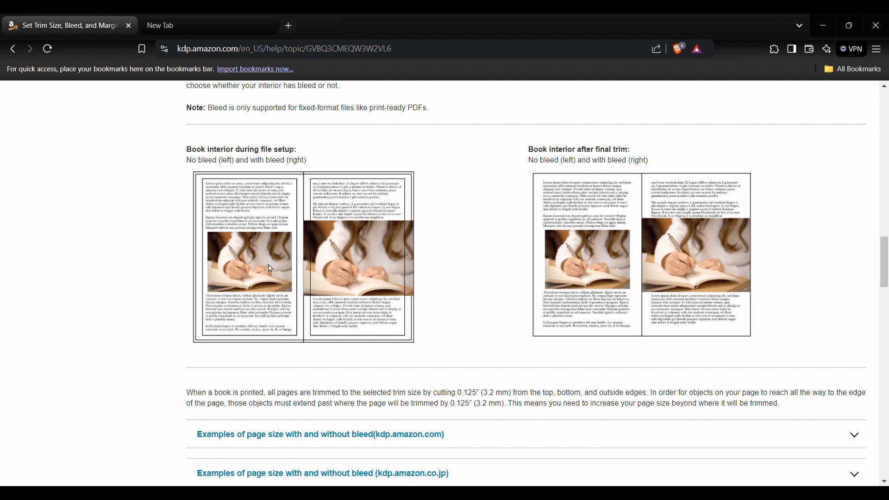
scroll(533, 372, up, 1)
scroll(535, 373, down, 1)
scroll(469, 373, down, 3)
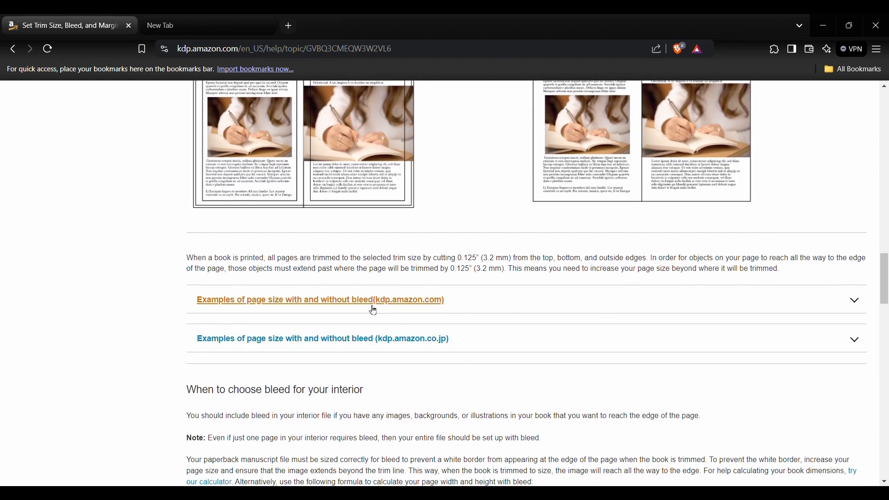
- Expand the kdp.amazon.com page size examples and compare the 6" x 9" entry without bleed and with bleed
click(374, 311)
scroll(373, 310, down, 3)
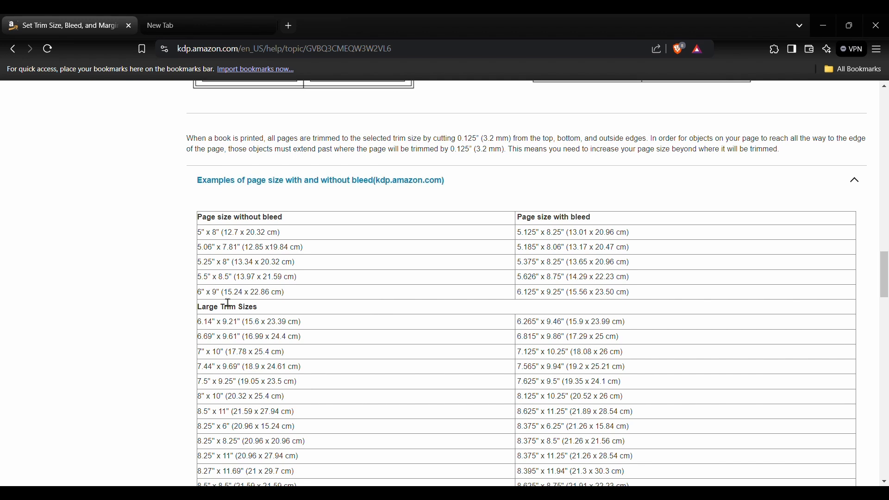
drag(222, 293, 209, 302)
click(167, 323)
drag(238, 226, 287, 222)
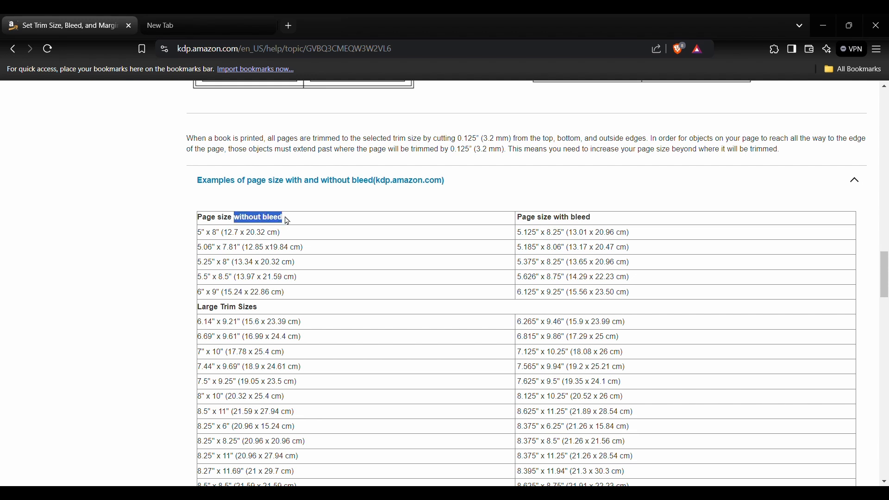
click(287, 221)
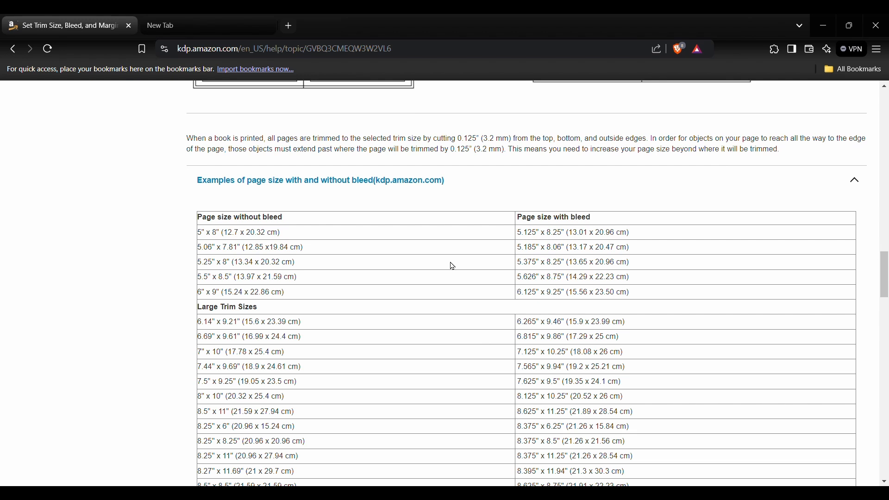
drag(517, 293, 564, 297)
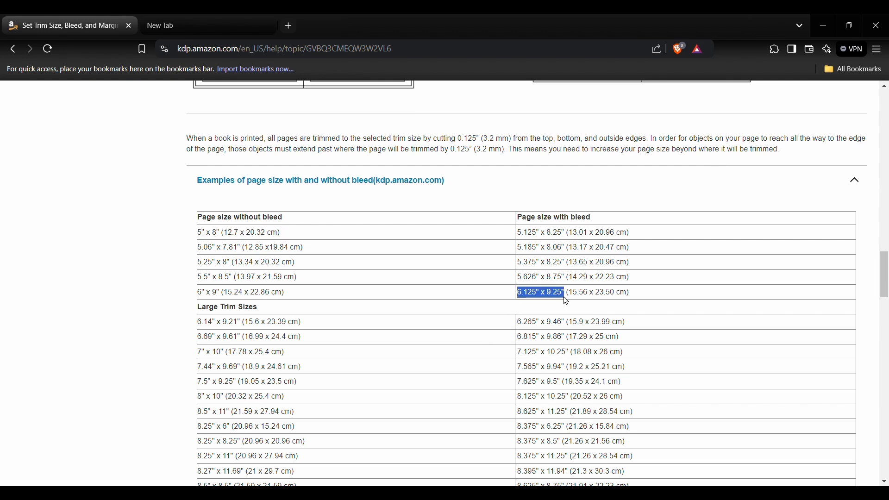
drag(560, 220, 598, 226)
click(620, 218)
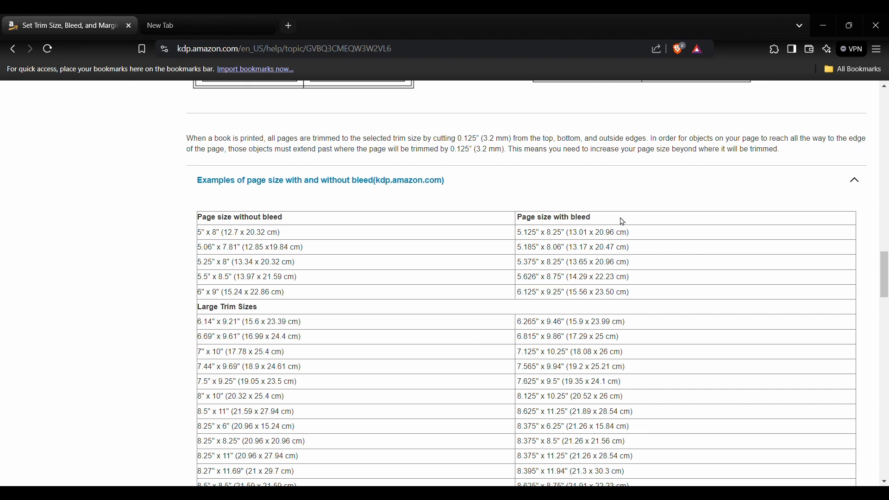
- Examine the minimum margin table for the inside and outside margins required for 24 to 150 pages
scroll(497, 303, down, 5)
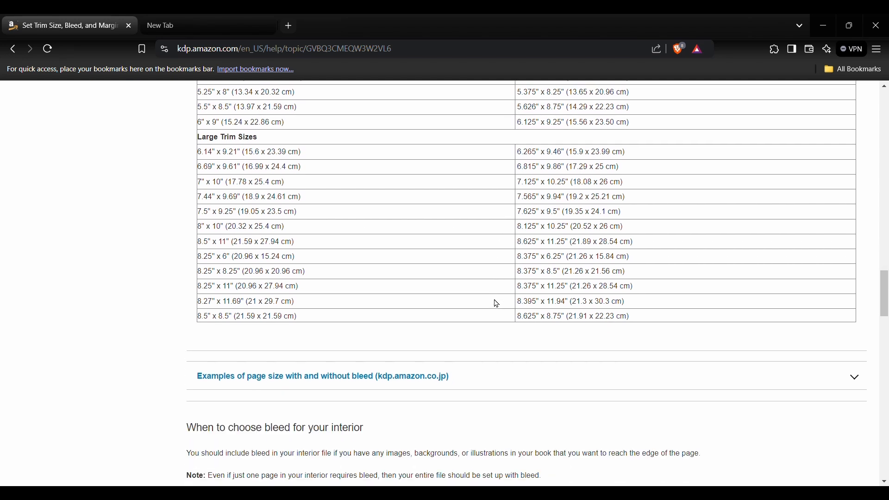
scroll(496, 303, down, 12)
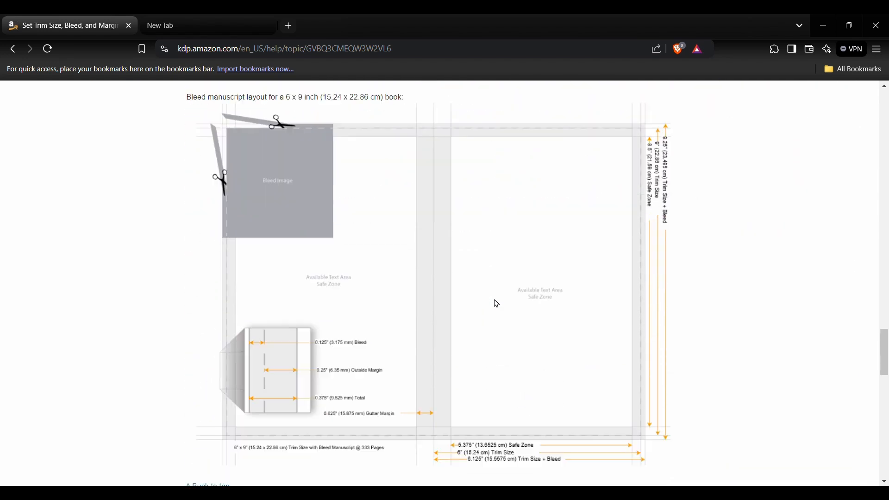
scroll(496, 303, down, 8)
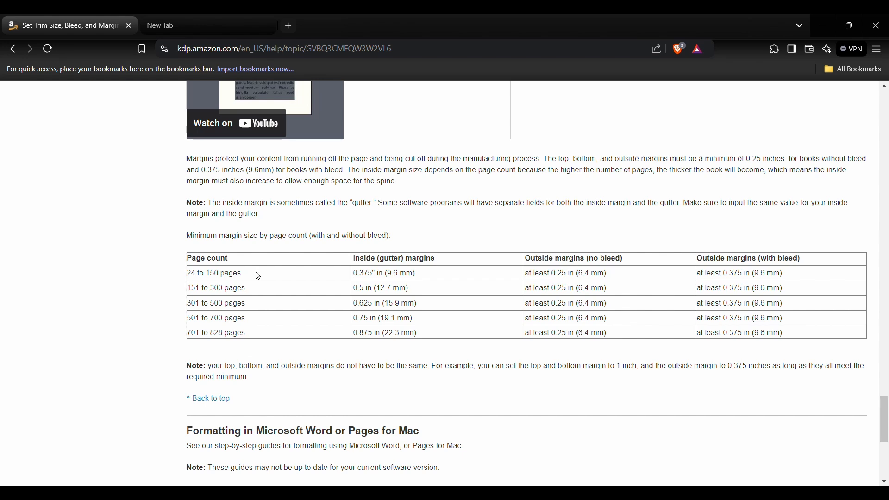
drag(188, 274, 247, 281)
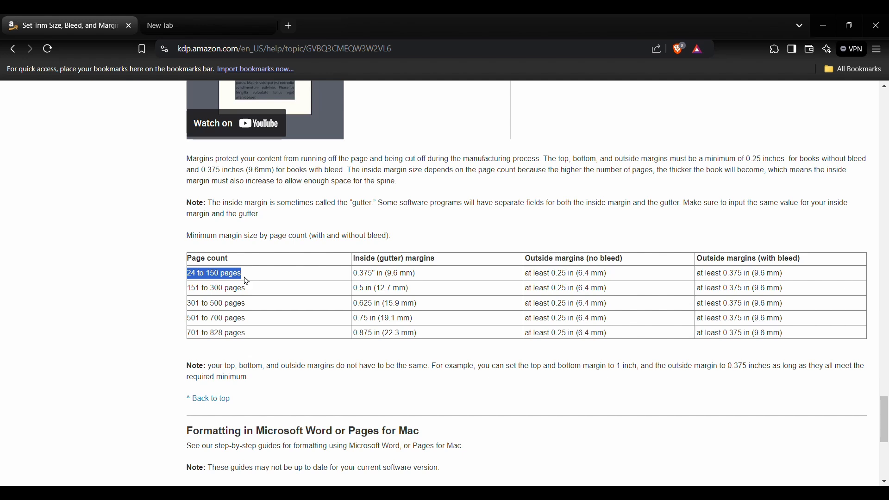
click(260, 277)
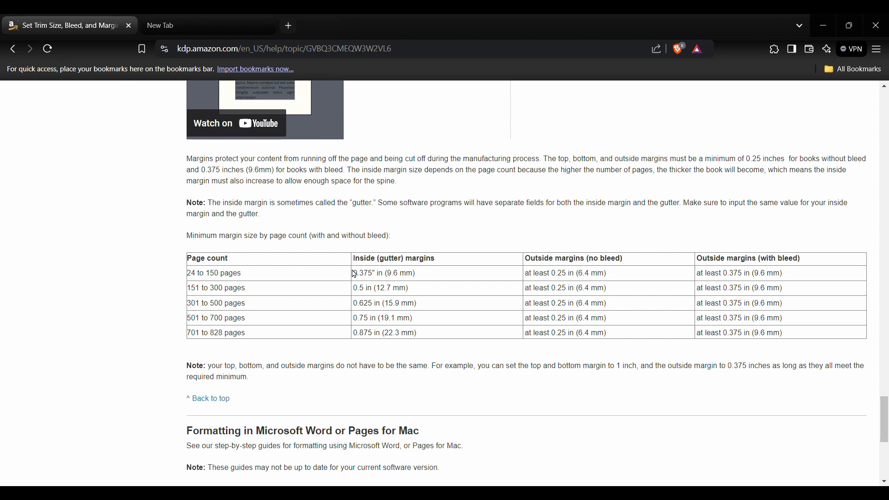
drag(354, 274, 375, 276)
click(340, 282)
double_click(558, 280)
click(770, 268)
drag(724, 274, 746, 280)
click(633, 353)
- Return to the page size examples on the help page and open canva.com in the other, empty browser tab
scroll(56, 315, up, 3)
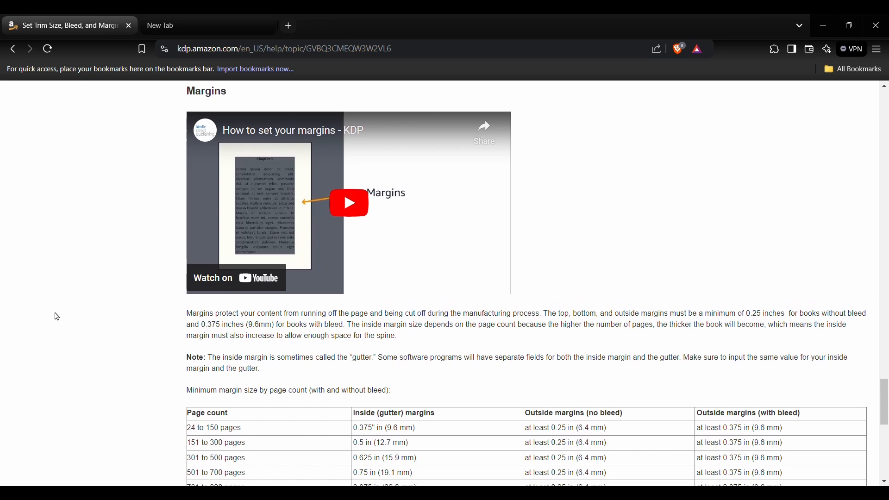
scroll(399, 189, up, 10)
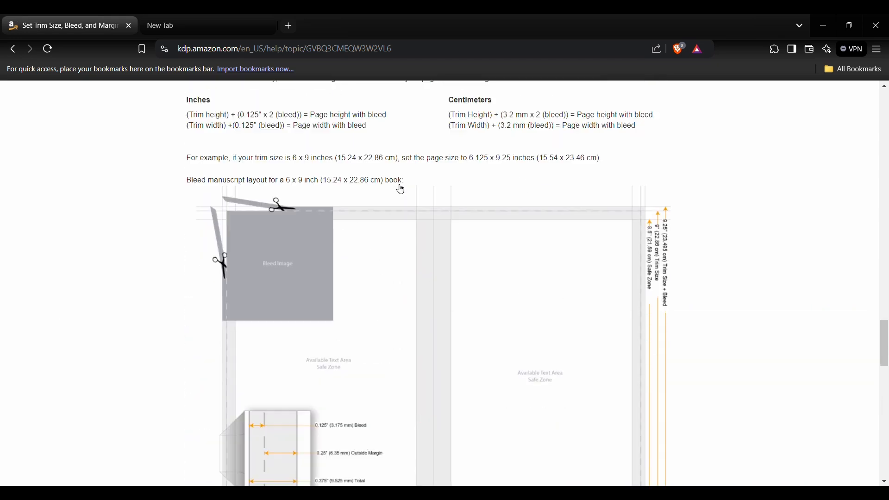
scroll(400, 190, up, 10)
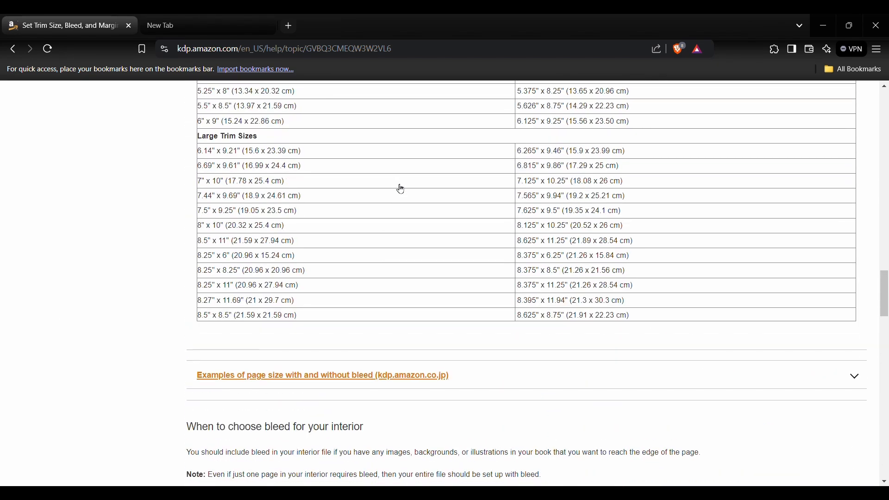
scroll(401, 190, up, 2)
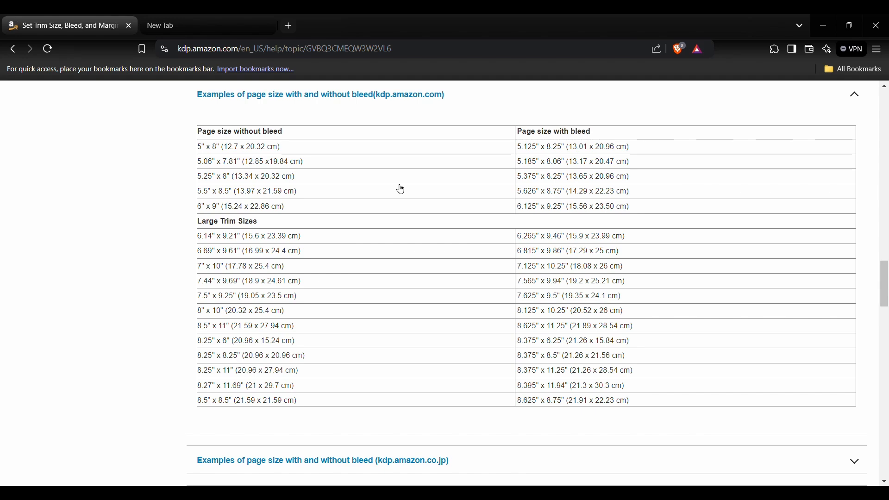
click(241, 24)
text(canva)
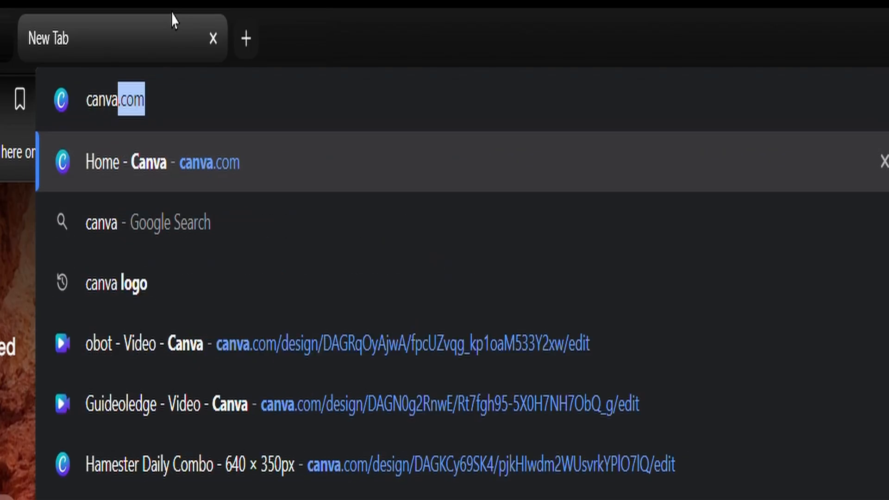
text(.com)
key(Return)
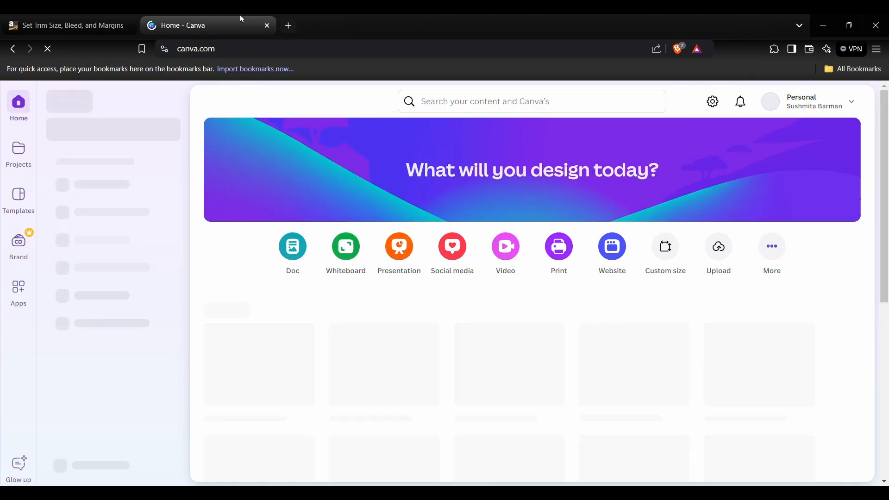
- Start a custom-size design in Canva with inches as the units
click(118, 131)
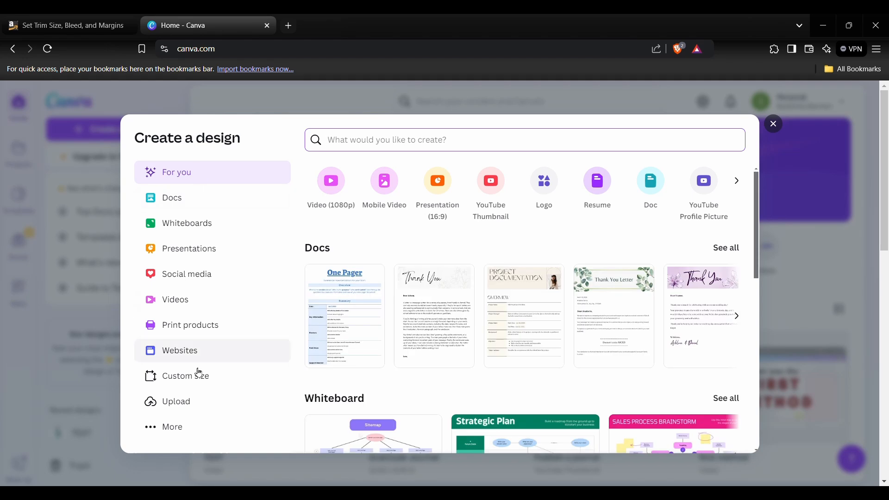
click(194, 381)
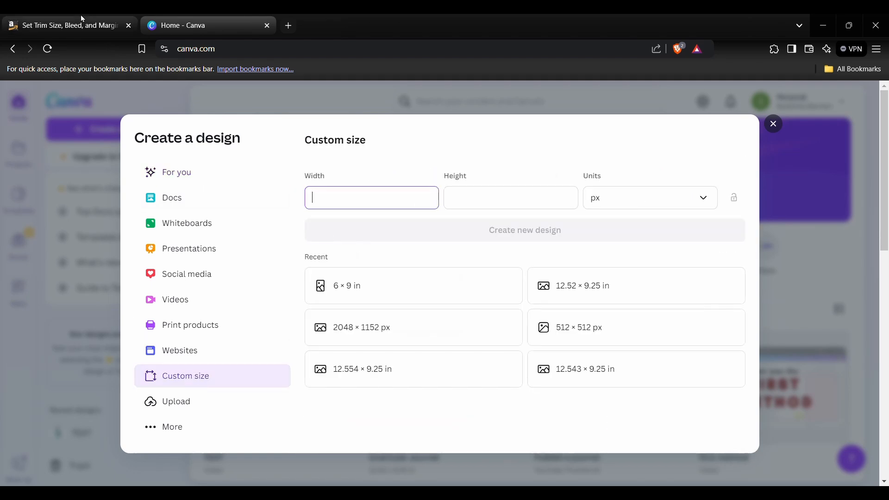
click(683, 197)
click(611, 251)
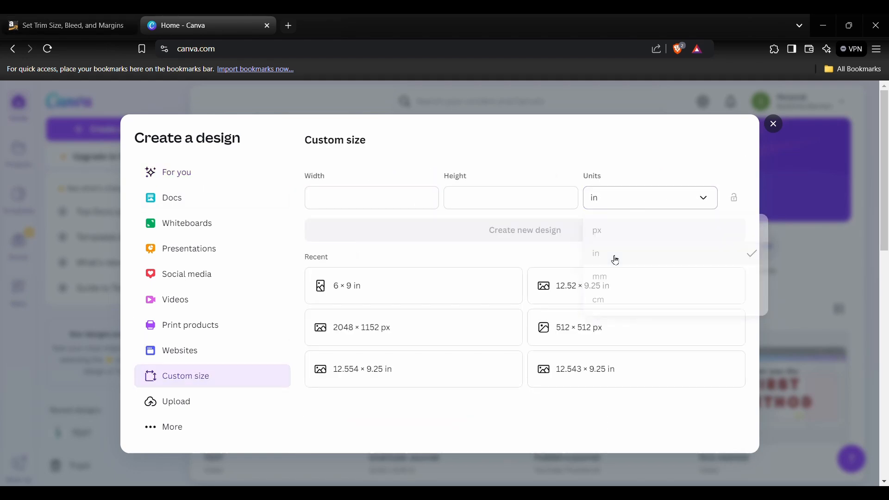
click(389, 216)
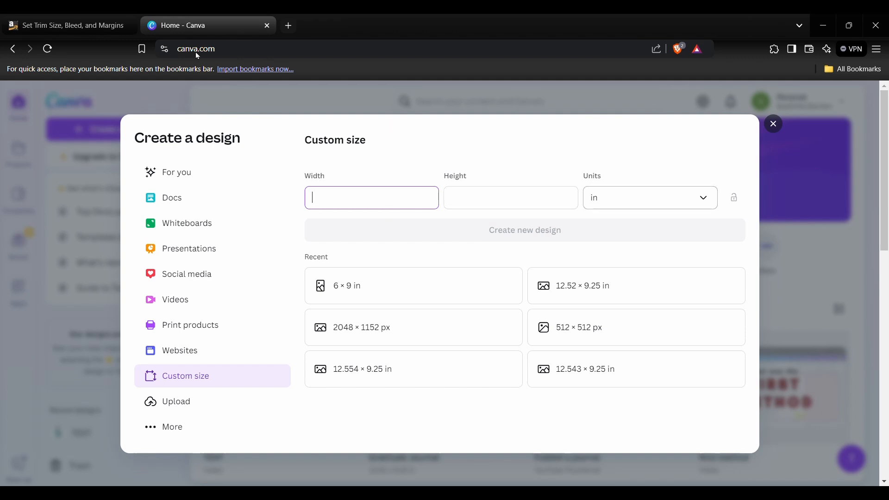
- Copy the 6.125 width from the with-bleed size of the 6" x 9" page into the custom design's width
click(74, 18)
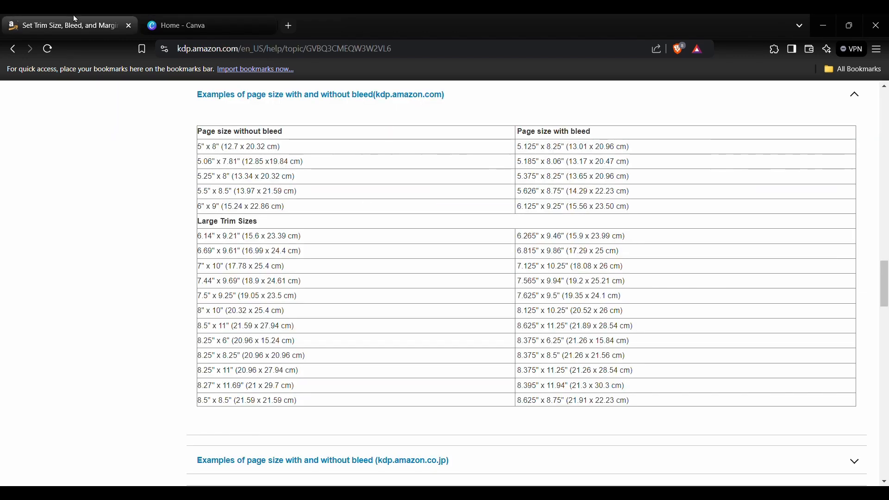
mouse_move(537, 206)
mouse_down()
mouse_move(518, 207)
mouse_move(557, 207)
mouse_move(545, 207)
mouse_up()
key(ctrl+c)
click(186, 18)
key(ctrl+v)
- Copy the matching 9.25 height from the KDP table into the custom design's height and create the new design
click(116, 18)
key(ctrl+c)
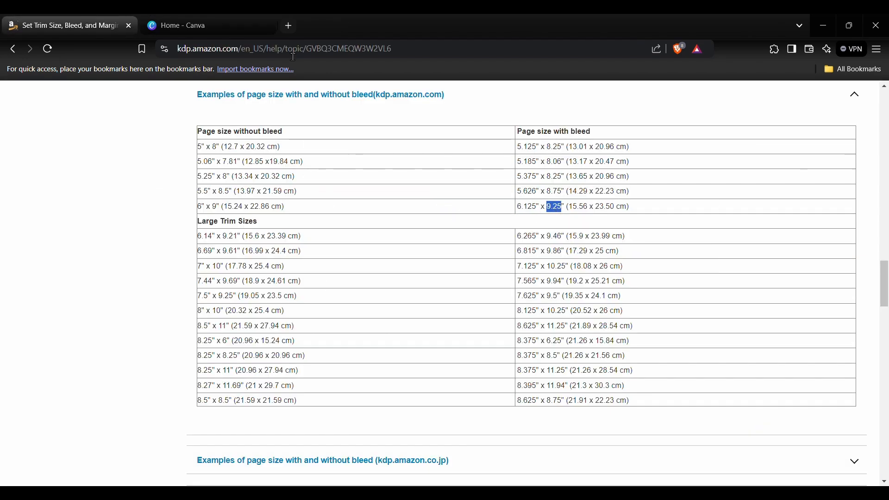
key(ctrl+Tab)
click(466, 206)
key(ctrl+v)
click(525, 230)
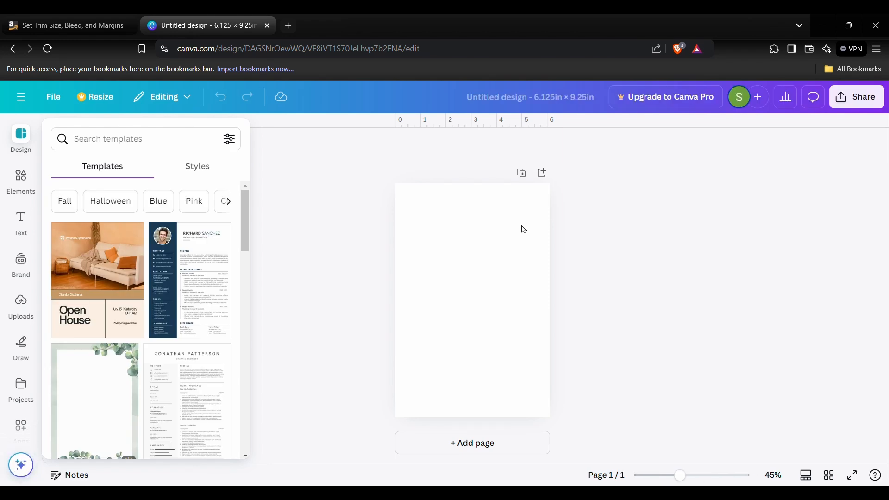
- Look up the minimum outside margin with bleed in the KDP help page's margin table
click(42, 18)
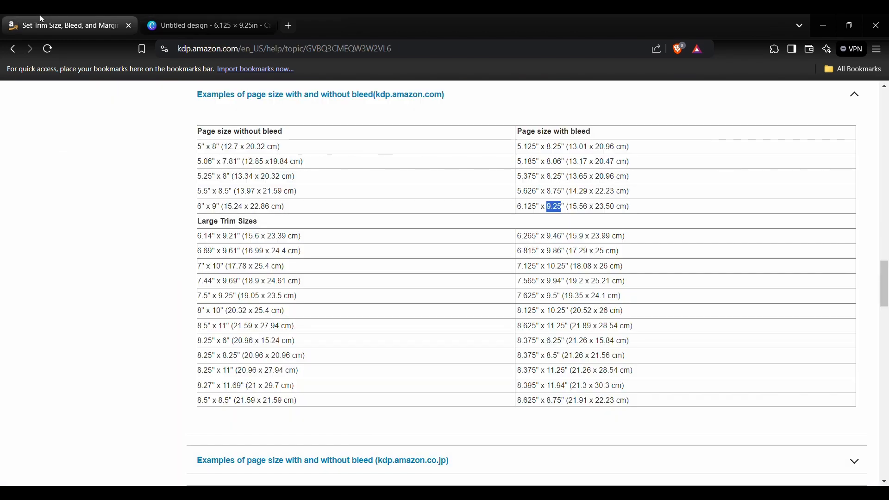
scroll(96, 222, down, 15)
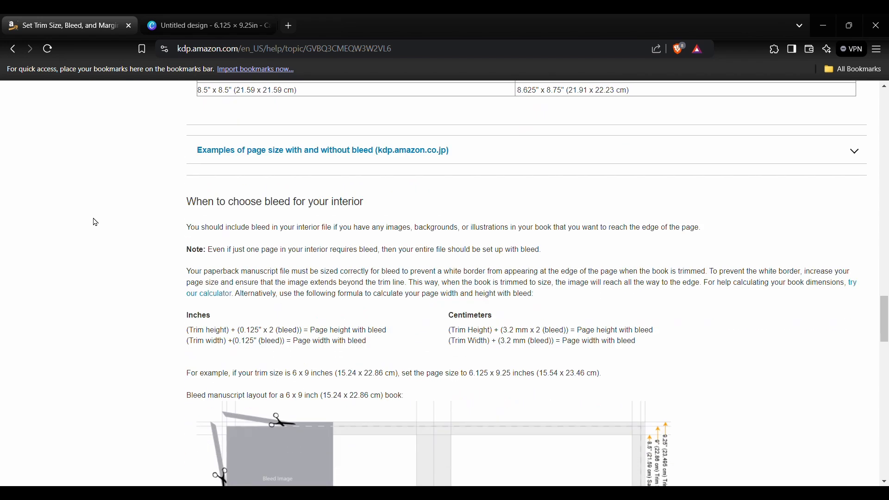
scroll(96, 223, down, 10)
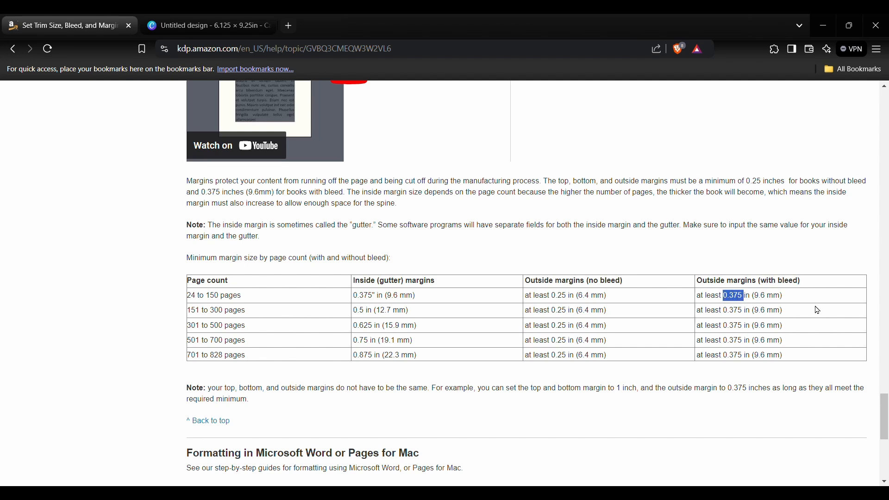
- Back in the Canva design, place a horizontal ruler guide about 0.38 in below the page's top edge
click(206, 25)
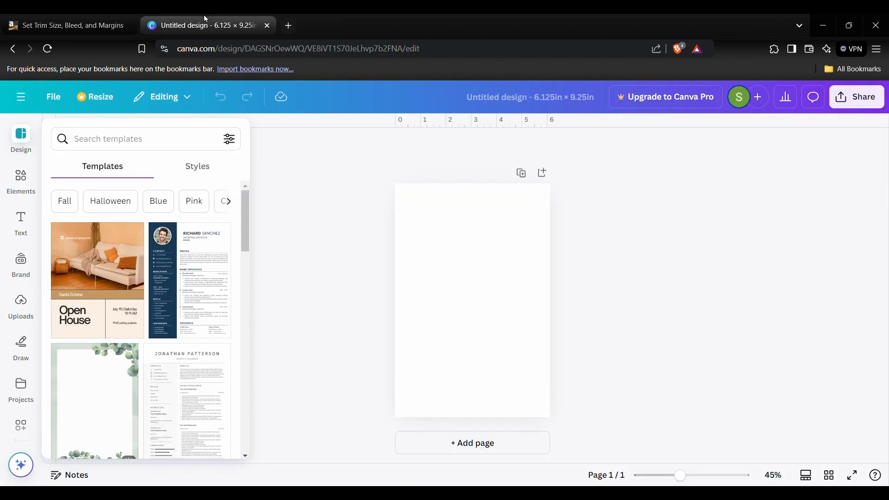
drag(680, 475, 718, 475)
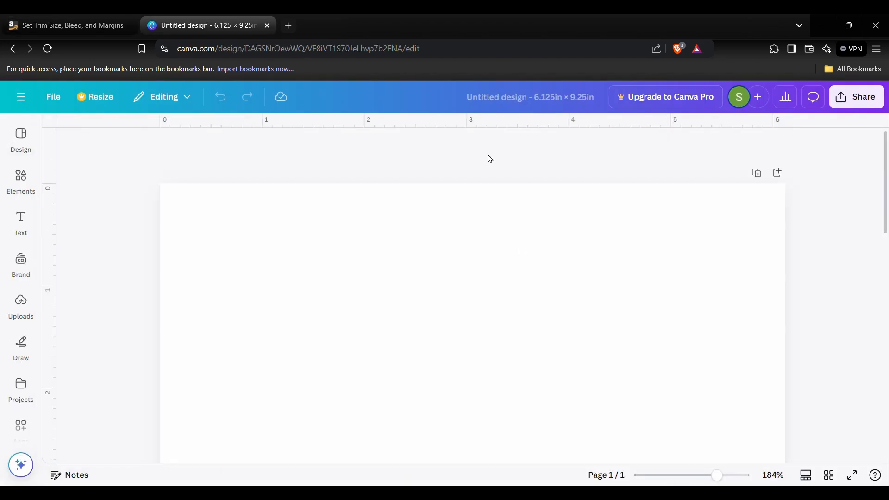
drag(493, 131, 505, 229)
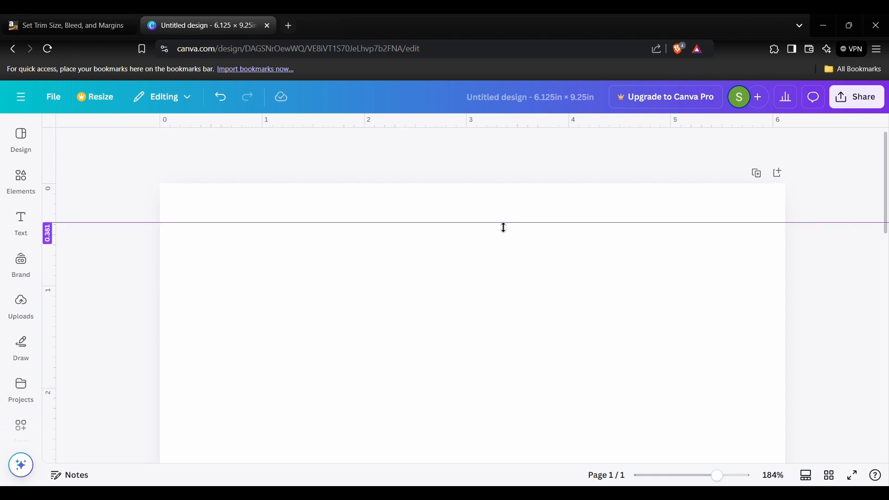
drag(503, 227, 503, 230)
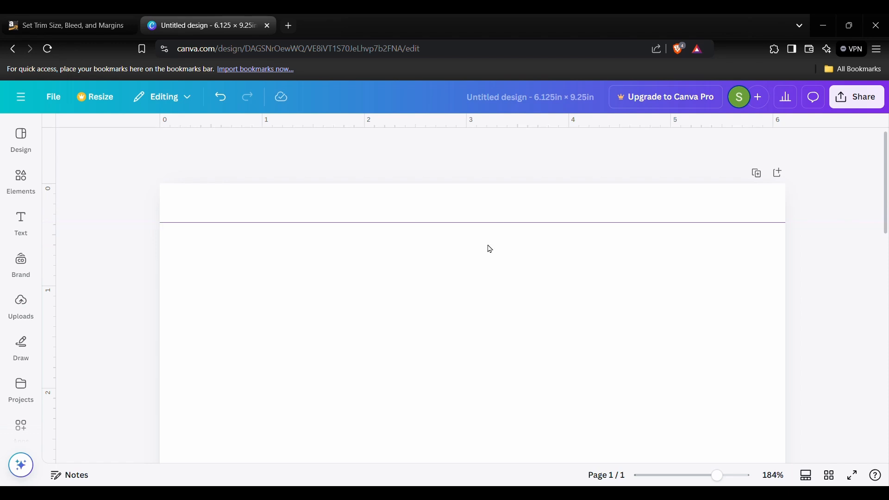
click(479, 286)
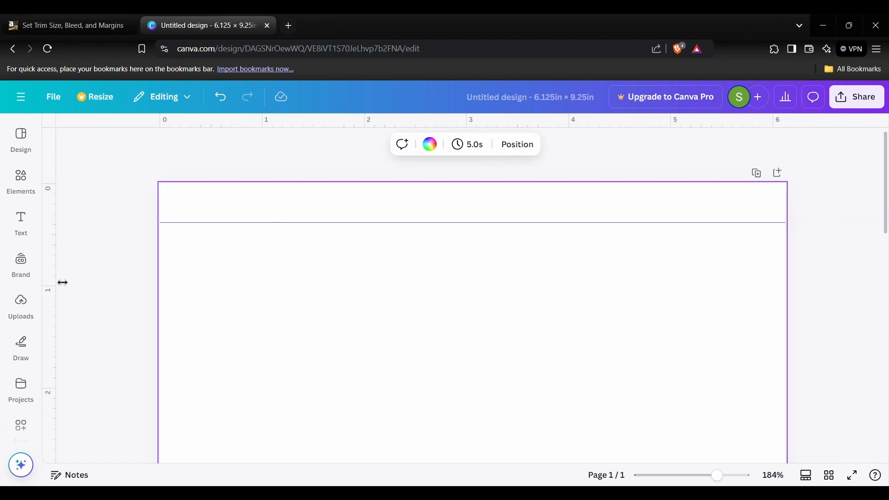
- Place a vertical ruler guide about 0.39 in inside the page's left edge
drag(98, 291, 69, 292)
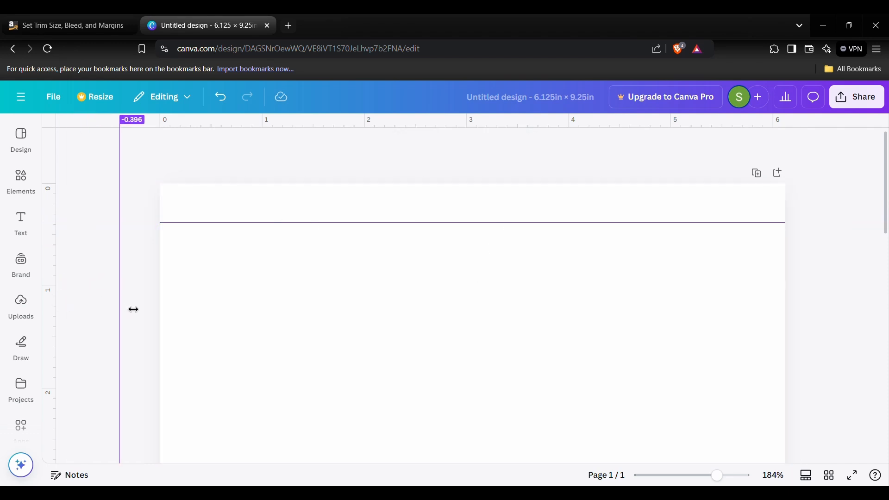
drag(133, 309, 206, 315)
- Add a square shape to the page and shrink it to a small block for checking the margins
click(24, 175)
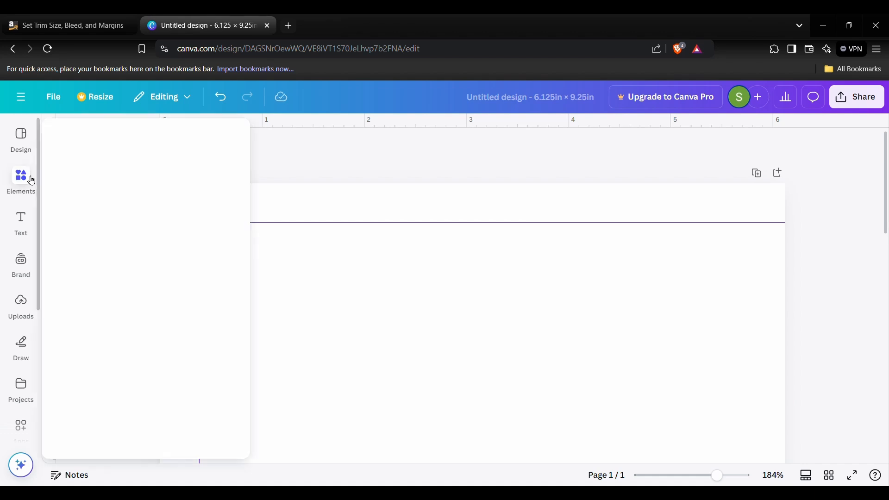
click(67, 300)
drag(683, 382, 519, 229)
click(518, 278)
scroll(518, 278, up, 3)
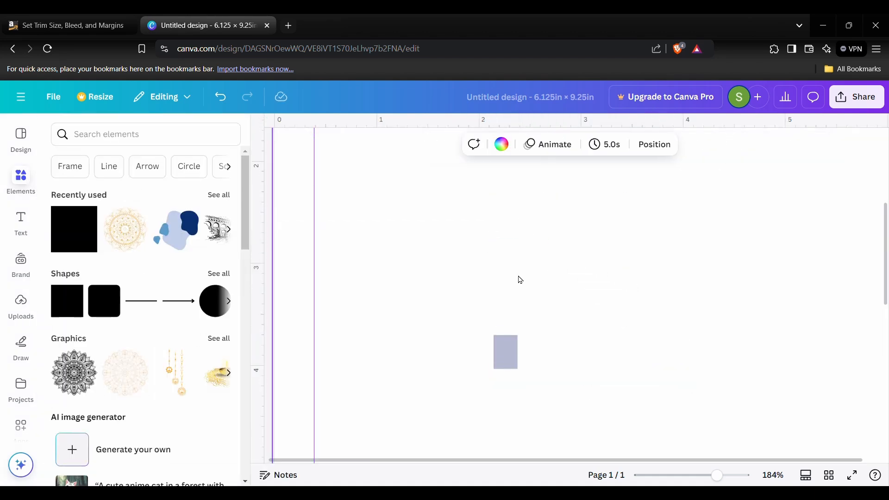
- Move the small block up against the page's top edge, above the horizontal guide
drag(512, 352, 456, 240)
scroll(457, 259, up, 5)
scroll(491, 385, down, 1)
click(683, 475)
drag(464, 274, 451, 199)
click(696, 475)
scroll(435, 296, up, 1)
click(705, 475)
scroll(534, 211, up, 1)
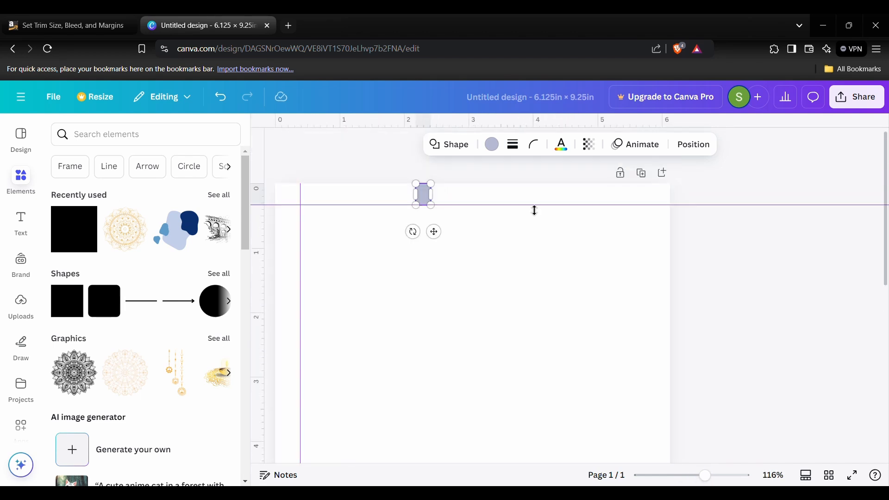
- Widen the top block and lower the horizontal guide slightly so that it meets the block's bottom edge
drag(534, 210, 536, 210)
click(377, 177)
drag(389, 211, 388, 214)
click(300, 173)
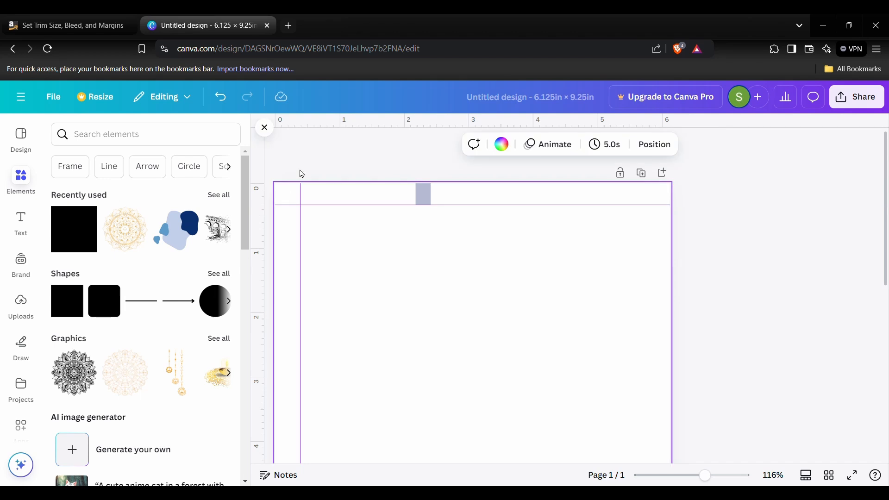
click(264, 128)
mouse_move(474, 210)
mouse_down()
mouse_move(474, 218)
mouse_move(442, 199)
mouse_move(420, 234)
mouse_move(490, 208)
mouse_up()
click(428, 200)
drag(425, 241, 454, 189)
click(454, 201)
click(446, 197)
click(438, 323)
click(434, 195)
- Duplicate the top block, rotate the copy upright and fit it between the page's left edge and the vertical guide
click(429, 162)
drag(454, 245, 303, 277)
click(439, 196)
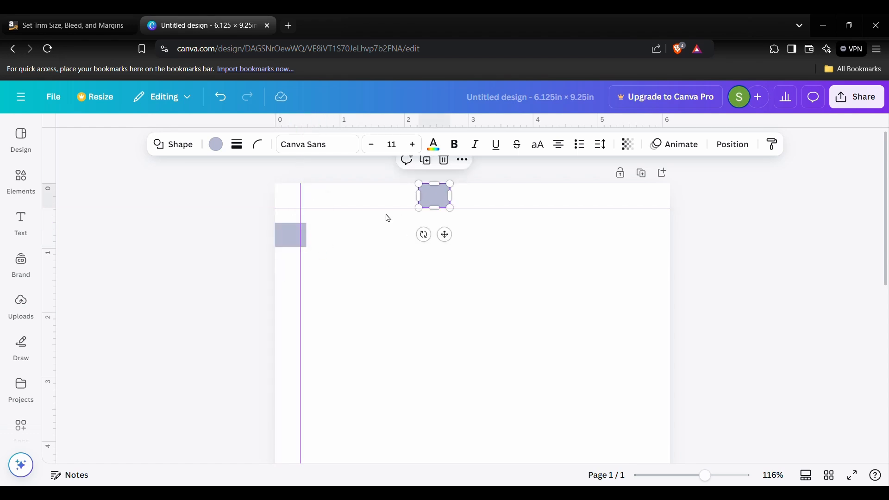
mouse_move(294, 231)
mouse_down()
mouse_move(293, 205)
mouse_move(293, 232)
mouse_up()
drag(281, 274, 327, 231)
- Duplicate the top block and move the copy down the page
scroll(298, 223, down, 1)
click(433, 185)
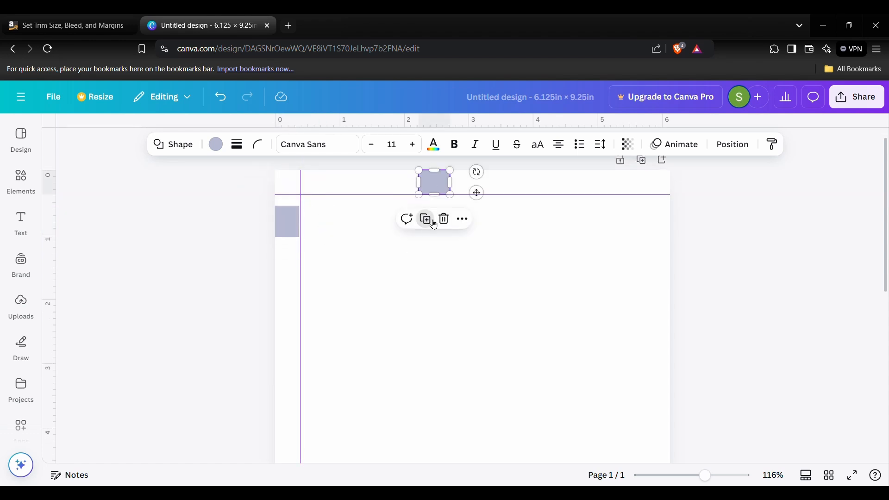
click(427, 220)
click(469, 241)
drag(447, 184, 467, 455)
- Duplicate the left margin block and place the copy flush with the page's right edge
click(292, 224)
key(ctrl+d)
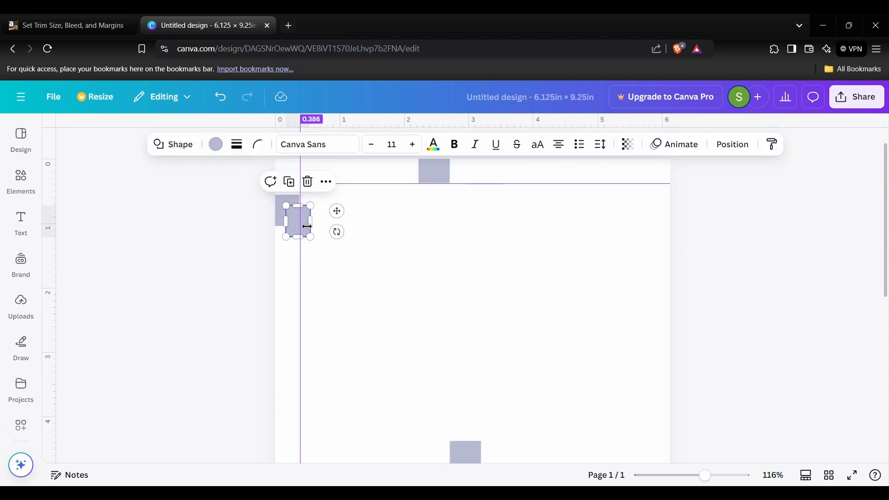
drag(340, 218, 698, 238)
- Set the lower block flush with the page's bottom edge and place a horizontal guide along the block's top edge
scroll(480, 231, down, 7)
drag(477, 177, 473, 407)
scroll(473, 408, up, 1)
click(628, 194)
drag(528, 124, 537, 445)
- Place a vertical guide along the inner edge of the right margin block
scroll(536, 443, up, 5)
drag(268, 290, 645, 274)
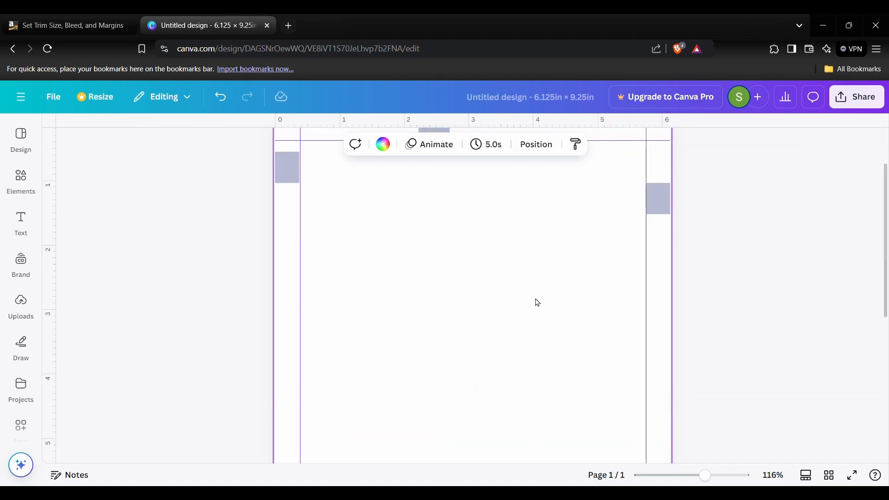
scroll(536, 301, down, 3)
scroll(615, 394, down, 3)
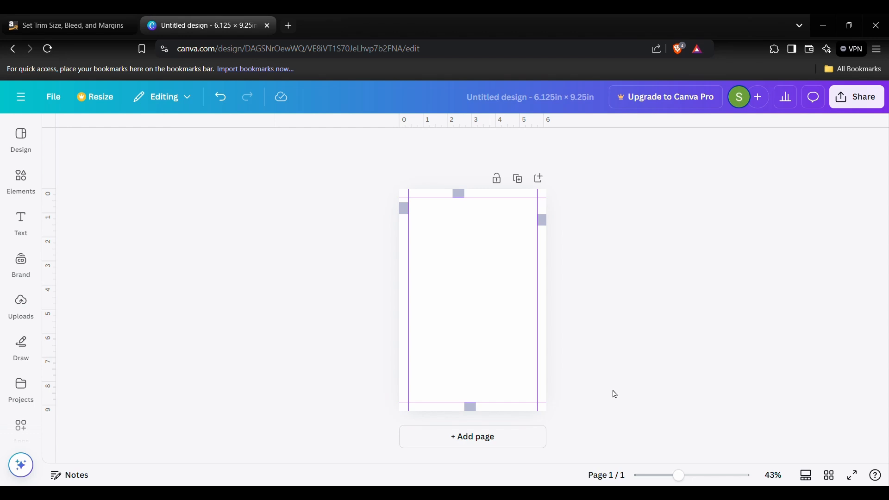
- Delete the four margin blocks, keeping the guides, and add a second page
click(543, 220)
key(Delete)
click(459, 194)
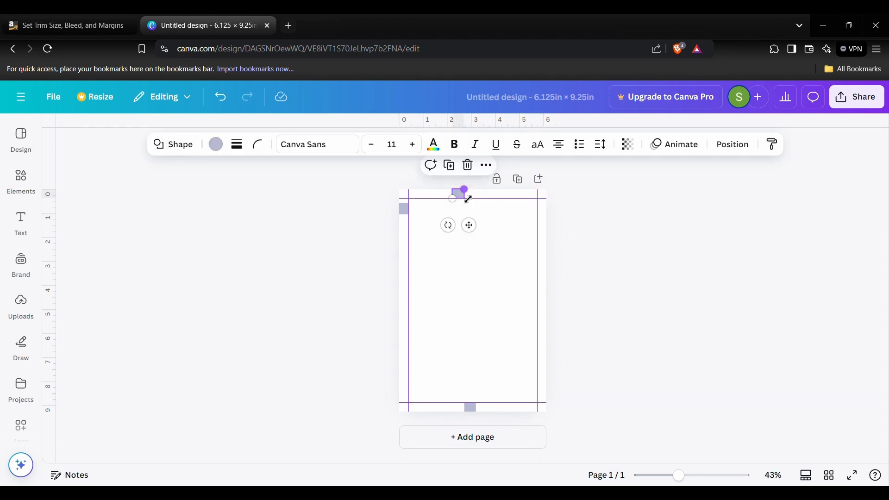
click(468, 165)
click(403, 209)
key(Delete)
click(467, 408)
key(Delete)
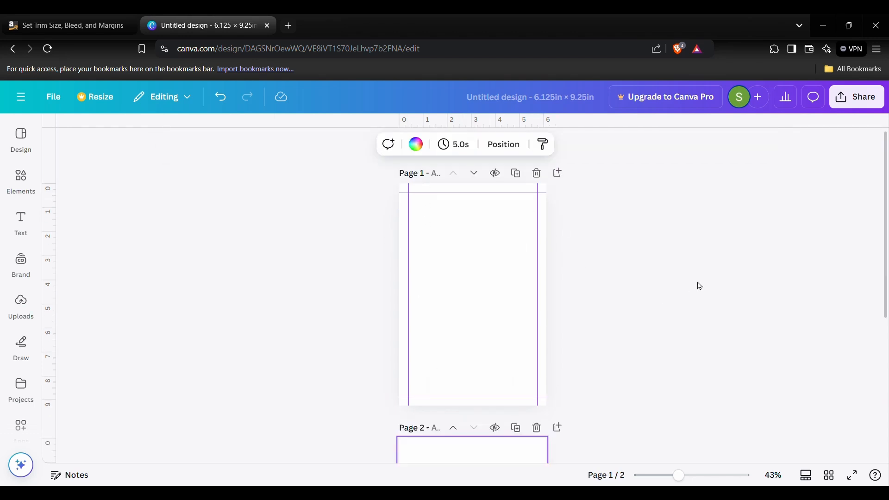
click(698, 285)
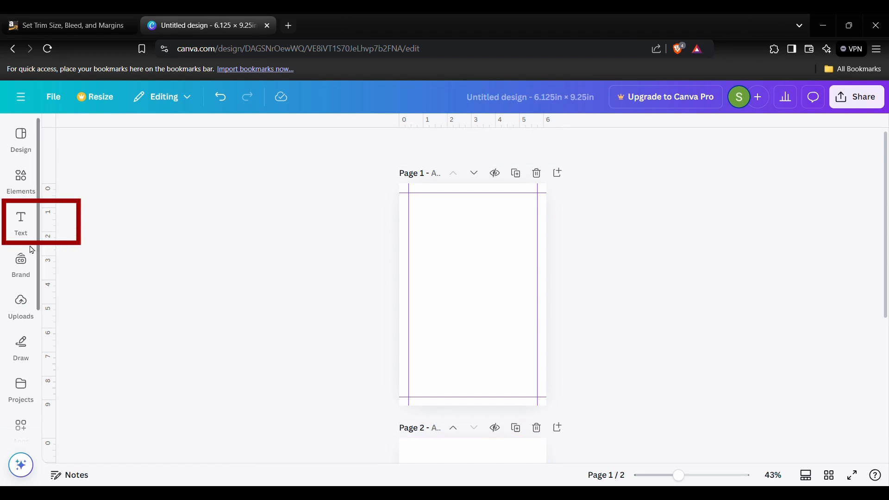
- Add a heading to page 1 and change its text to "Daily Reflection"
click(21, 222)
click(130, 300)
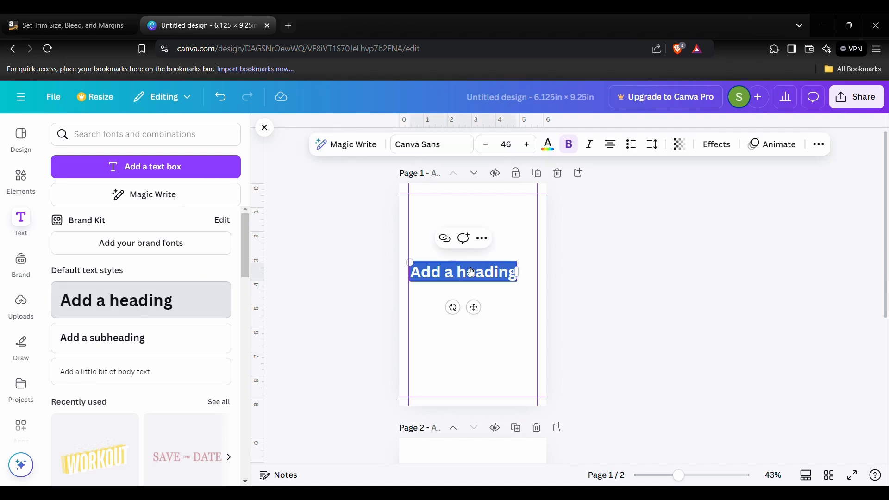
drag(474, 308, 484, 308)
drag(466, 273, 482, 278)
key(ctrl+a)
text(Dail)
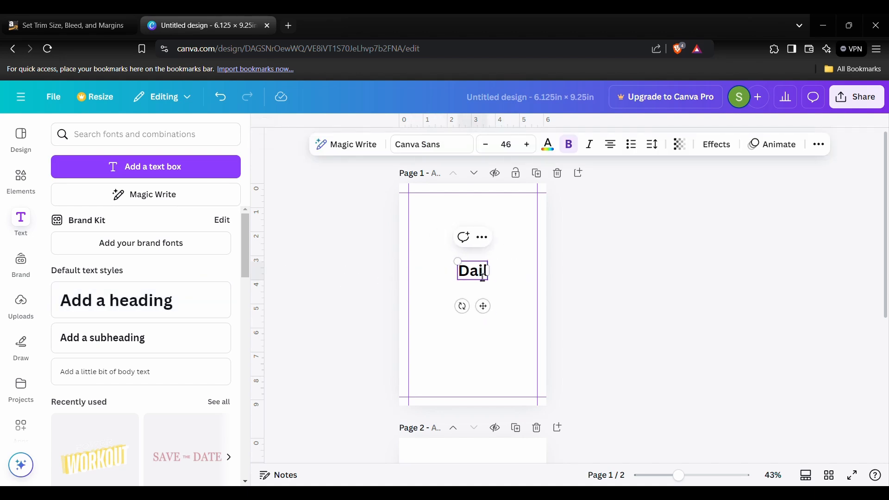
text(y Reflection)
click(510, 334)
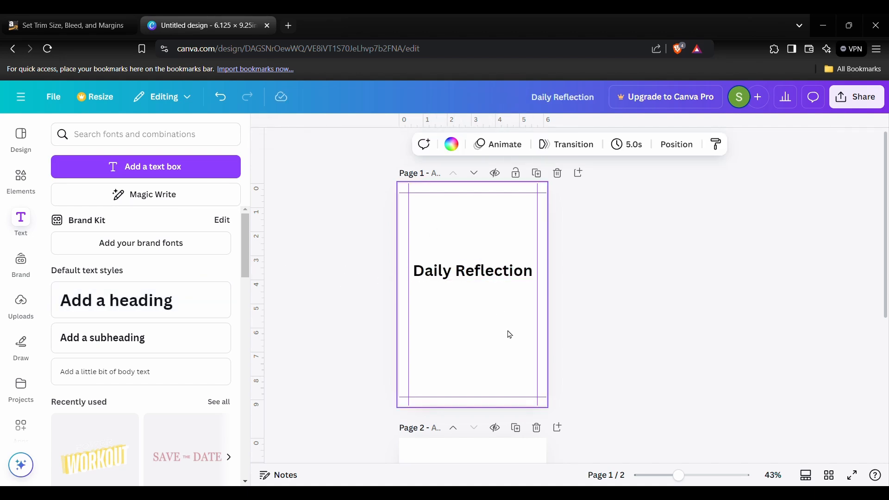
- Change the heading's font to Black Gold Display Outline from the Display font category
click(484, 277)
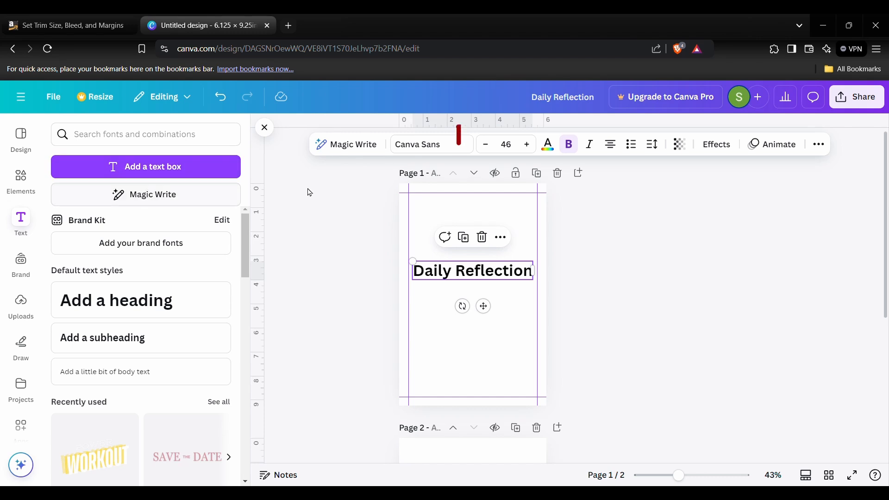
click(415, 148)
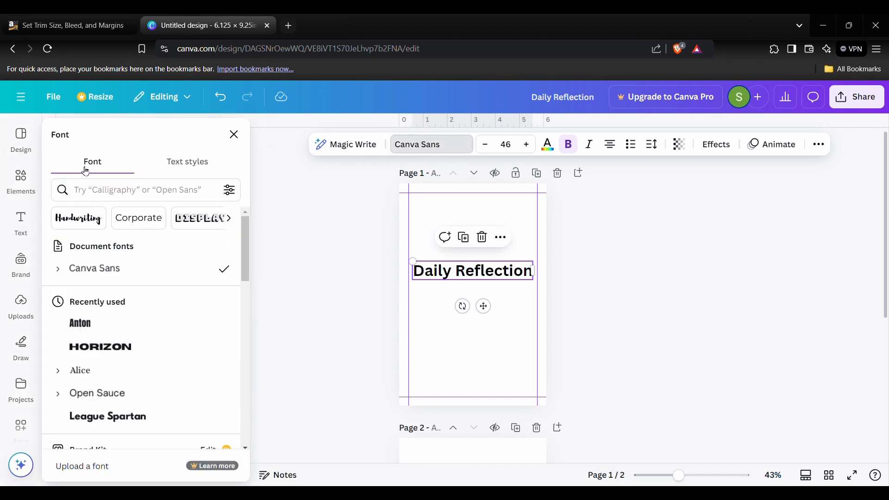
scroll(149, 227, right, 3)
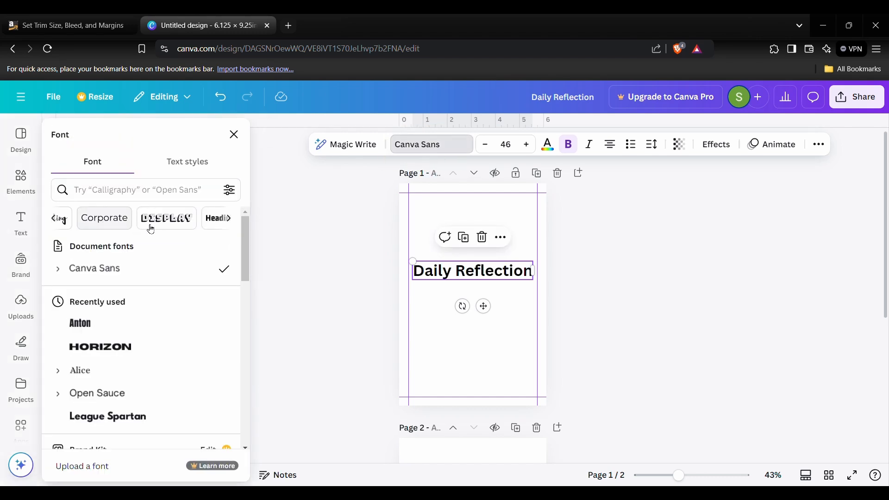
scroll(150, 227, left, 3)
click(204, 222)
scroll(139, 254, down, 1)
click(111, 254)
scroll(109, 323, down, 10)
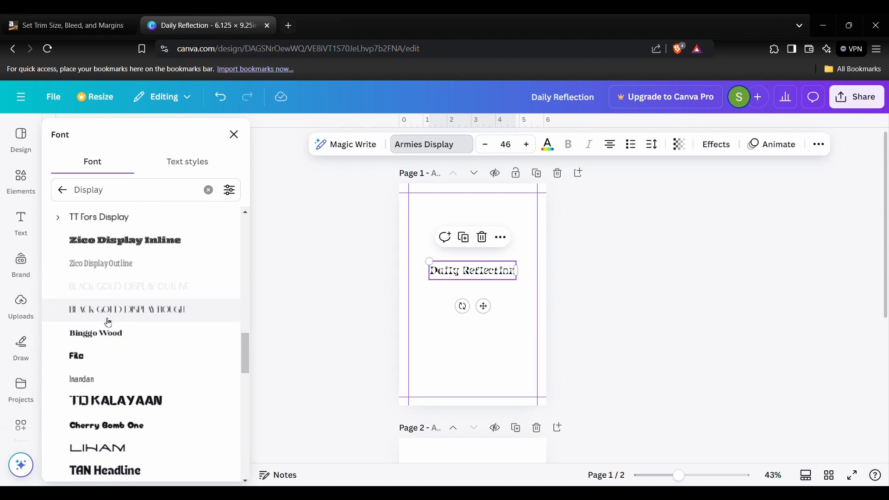
click(135, 290)
- Enlarge the heading to font size 54.4, split it into two centred lines and move it to the middle of page 1
click(496, 292)
click(491, 274)
drag(412, 261, 521, 302)
click(495, 330)
double_click(459, 273)
key(Return)
click(611, 144)
drag(496, 288, 491, 301)
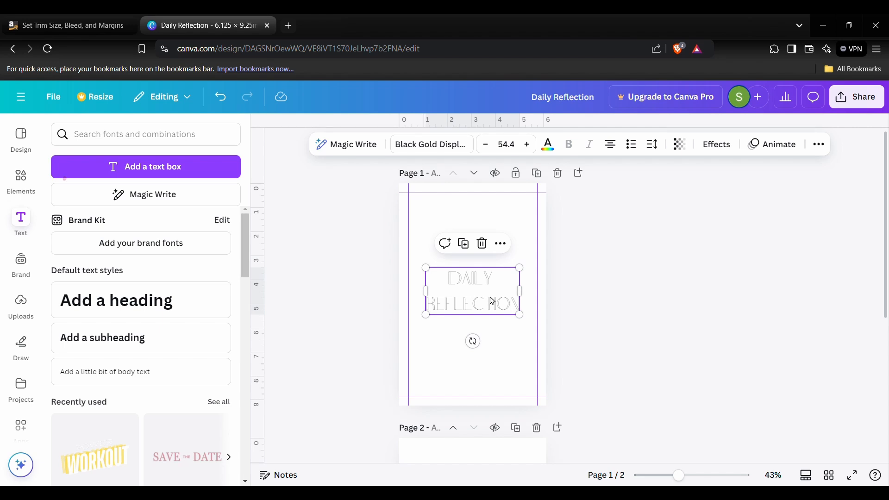
- Search the graphics for "writing pen" and "Writer", then place the quill line drawing below the heading
click(30, 176)
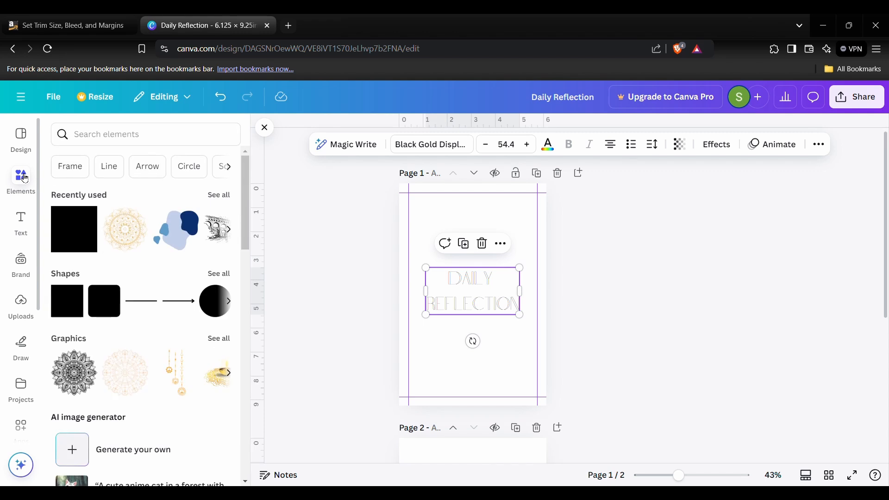
click(168, 144)
text(writing pen)
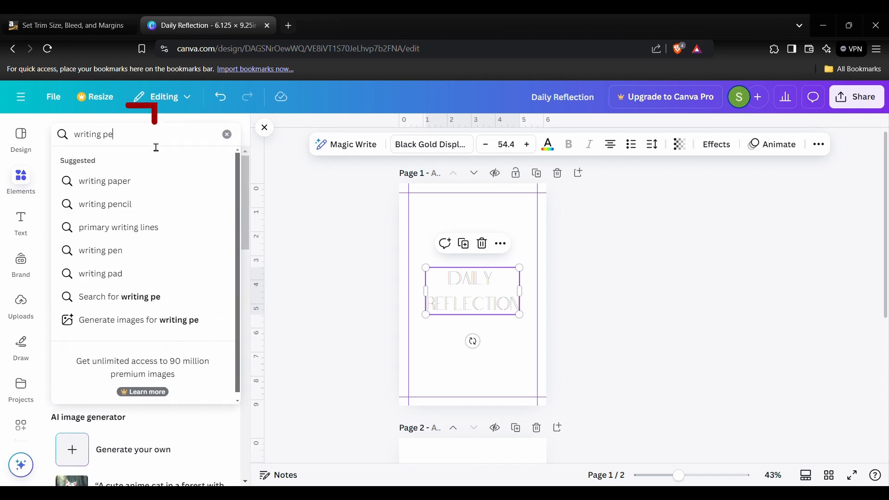
key(Return)
click(95, 162)
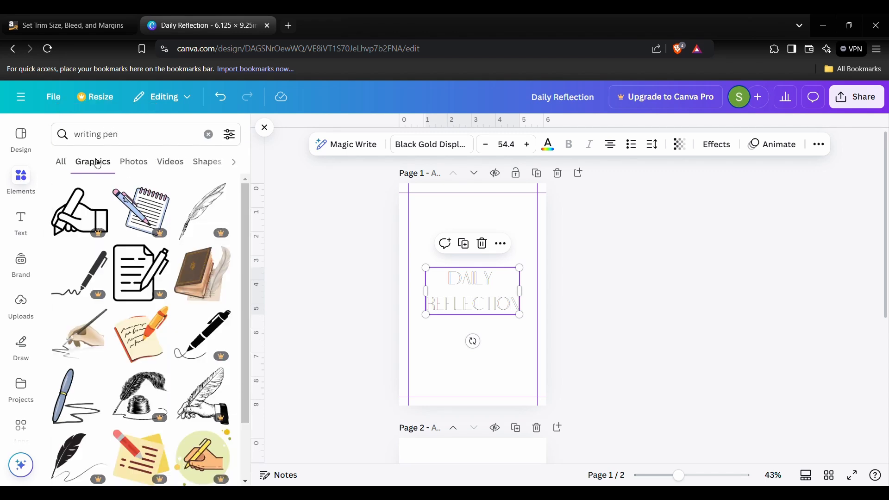
scroll(113, 368, down, 10)
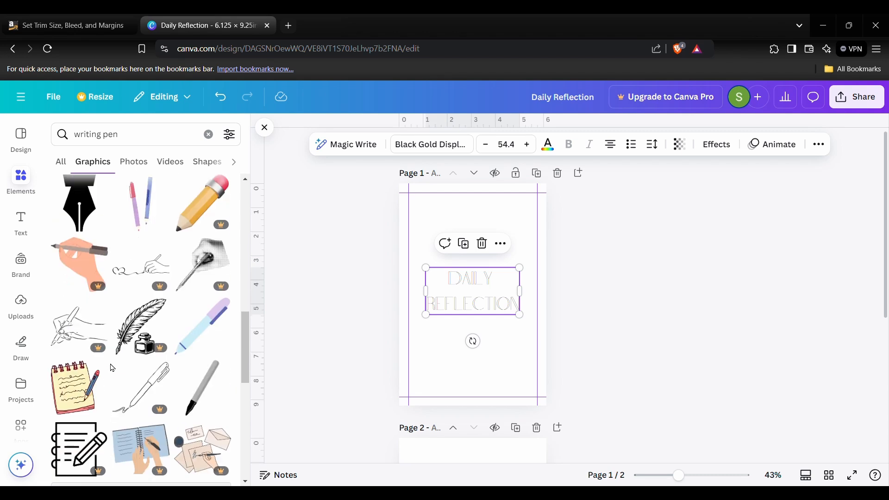
scroll(113, 368, down, 10)
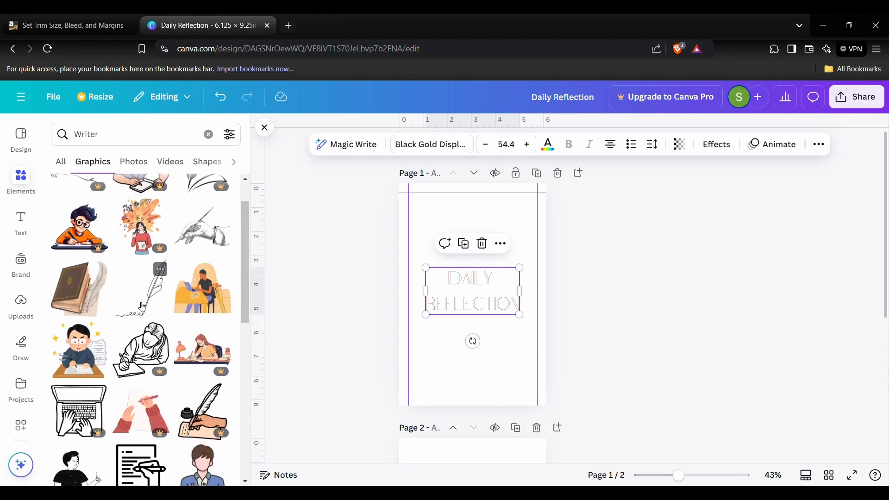
click(142, 307)
drag(454, 332, 437, 386)
scroll(107, 424, down, 6)
scroll(107, 423, down, 1)
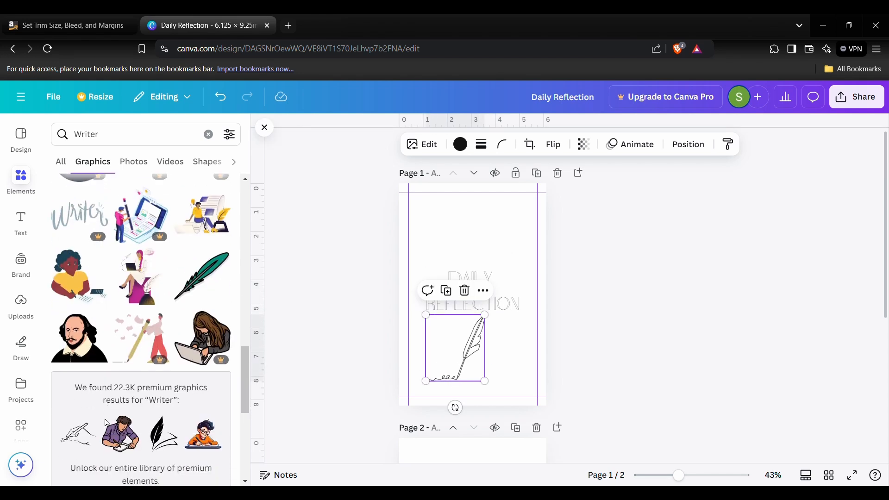
scroll(177, 398, down, 6)
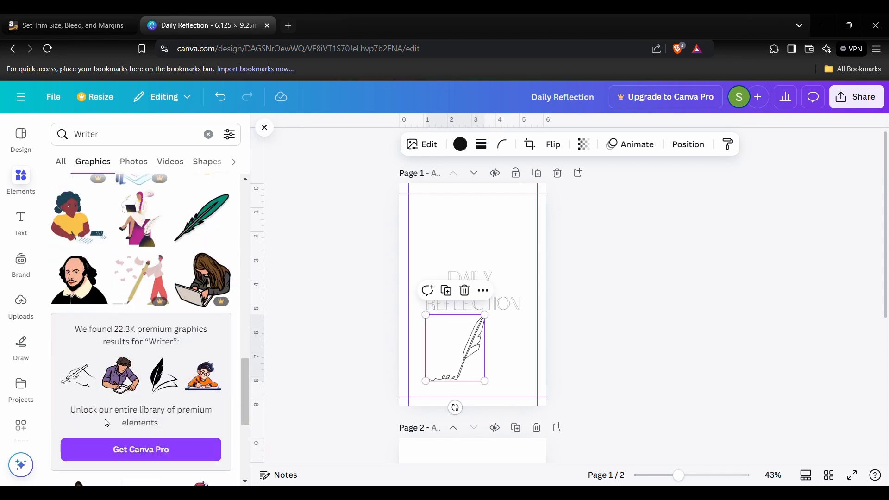
scroll(176, 399, down, 4)
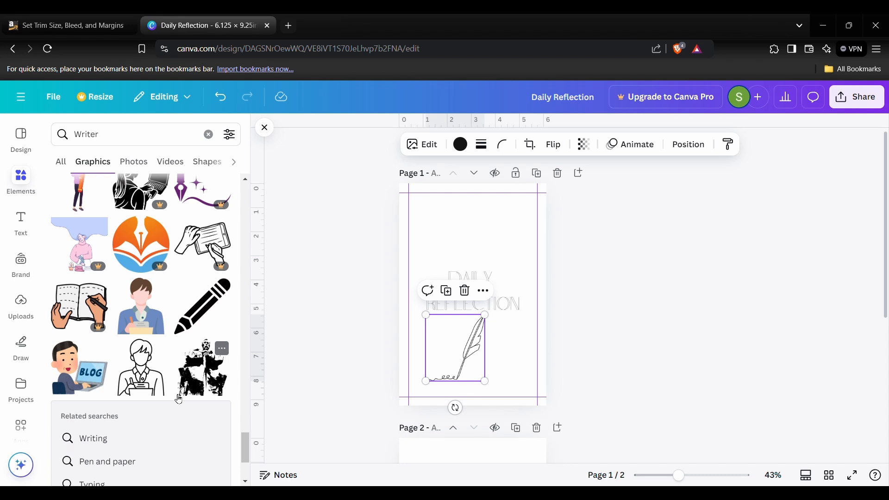
- Shrink the quill drawing and move it above the heading, beside the end of "DAILY"
drag(486, 383, 464, 358)
drag(455, 344, 518, 260)
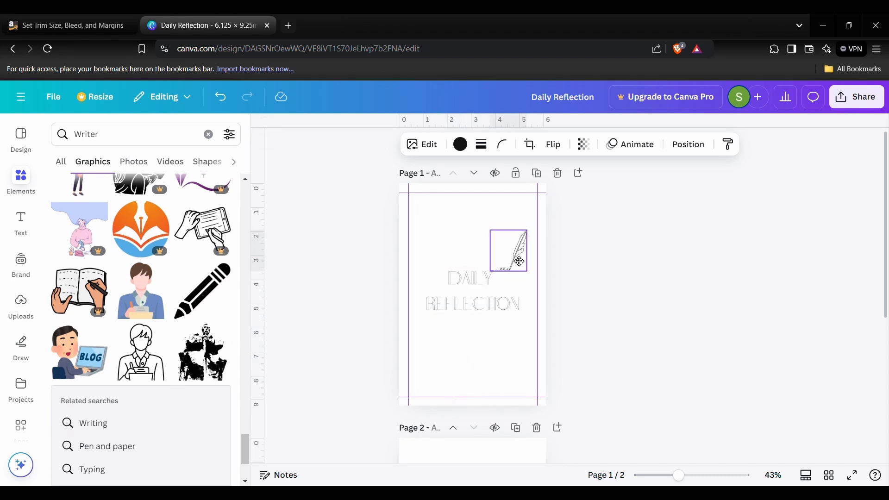
click(533, 268)
click(516, 267)
- Reduce the quill drawing's opacity to about 55
click(584, 146)
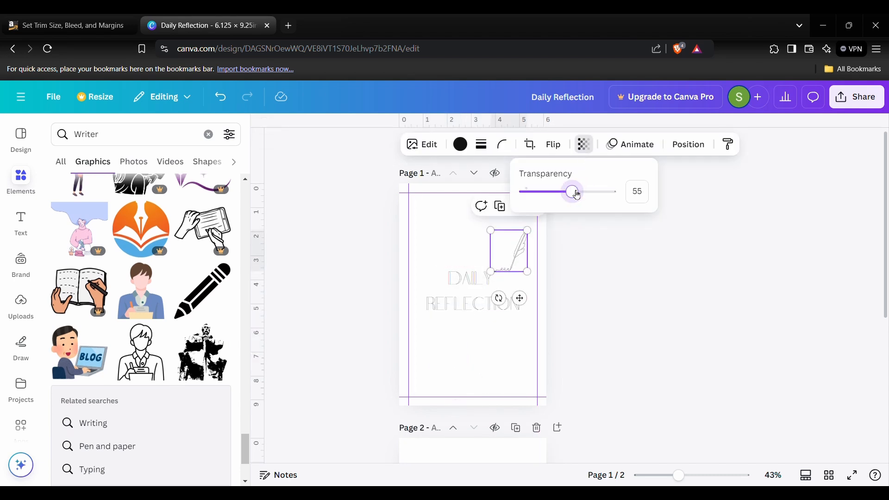
click(532, 277)
scroll(530, 234, down, 1)
click(522, 234)
click(576, 267)
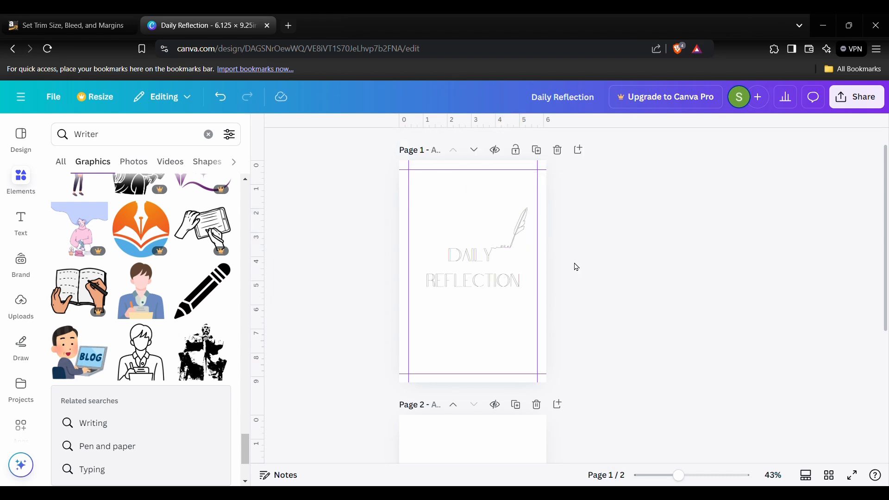
- Nudge the quill drawing so that its scribbled line meets the Y of "DAILY"
click(691, 475)
click(704, 475)
scroll(631, 364, up, 2)
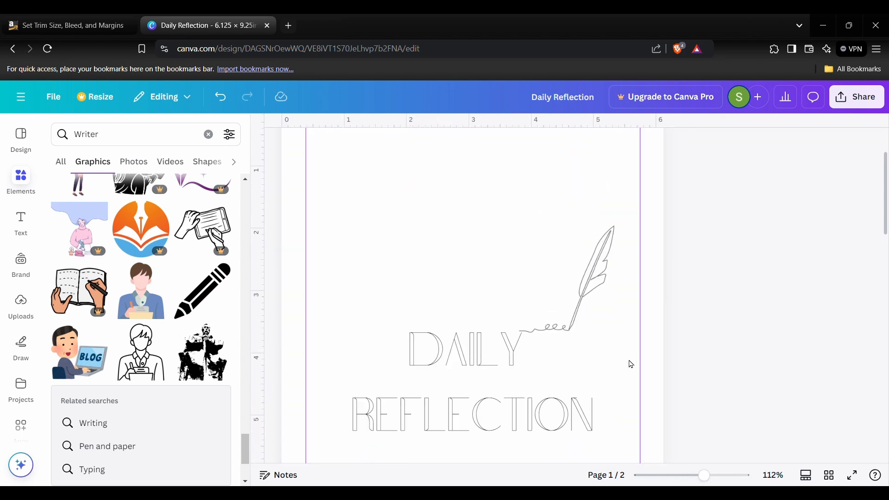
click(572, 322)
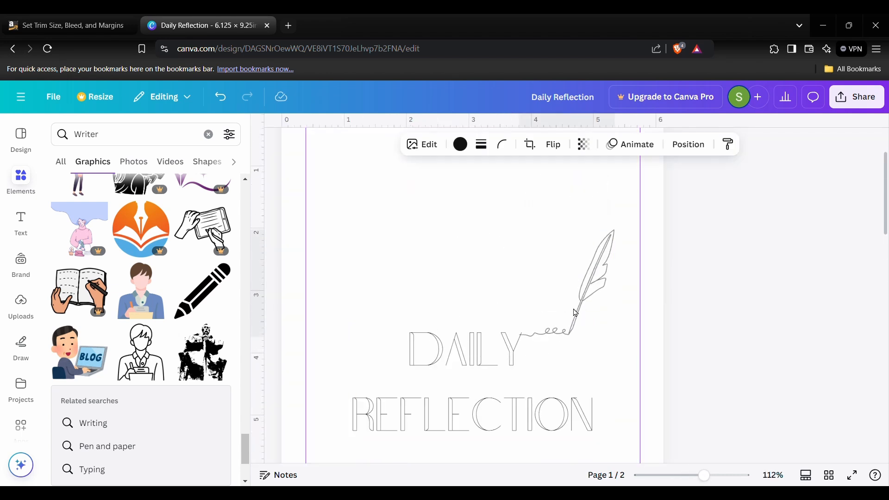
click(807, 323)
drag(586, 308, 588, 310)
click(680, 330)
- Duplicate the quill drawing from page 1 and place the copy centred in the upper half of page 2
drag(689, 476, 683, 476)
scroll(639, 370, down, 4)
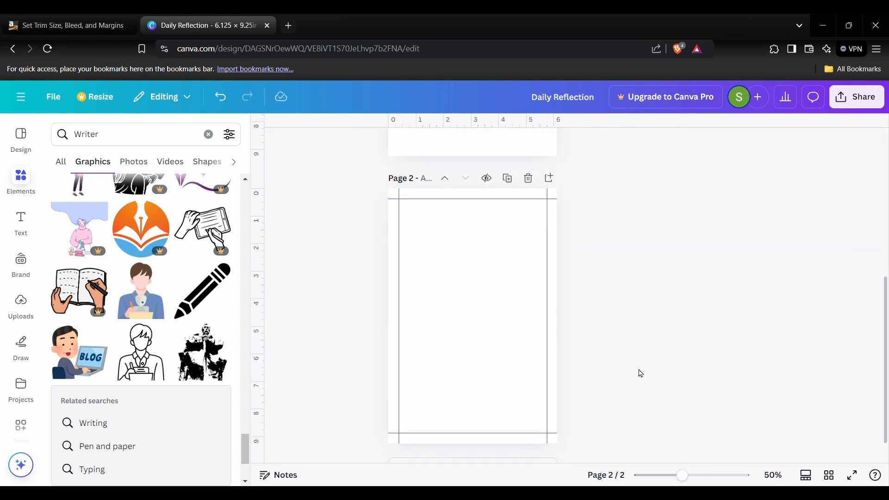
scroll(637, 371, up, 4)
click(519, 181)
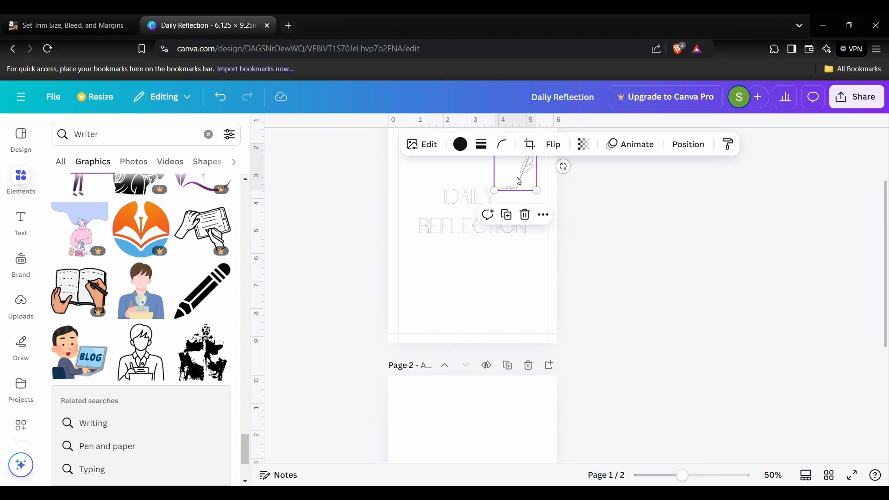
click(506, 214)
drag(516, 187, 473, 397)
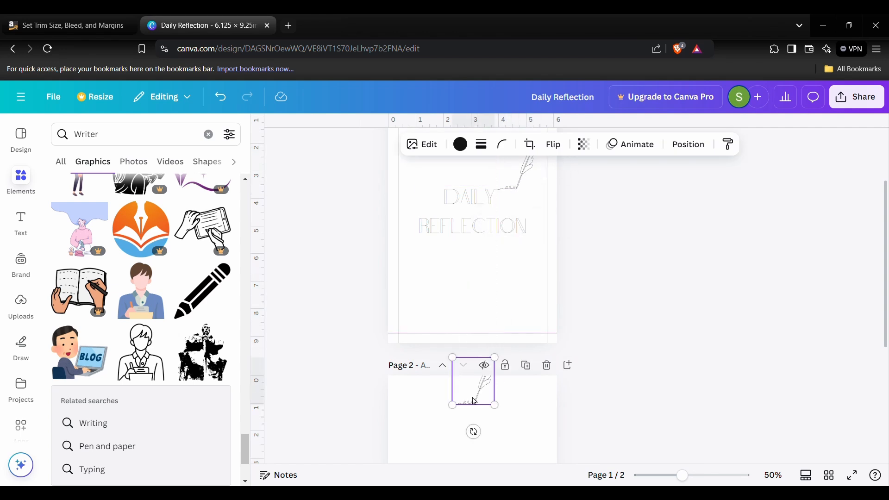
scroll(472, 397, down, 4)
drag(475, 223, 483, 296)
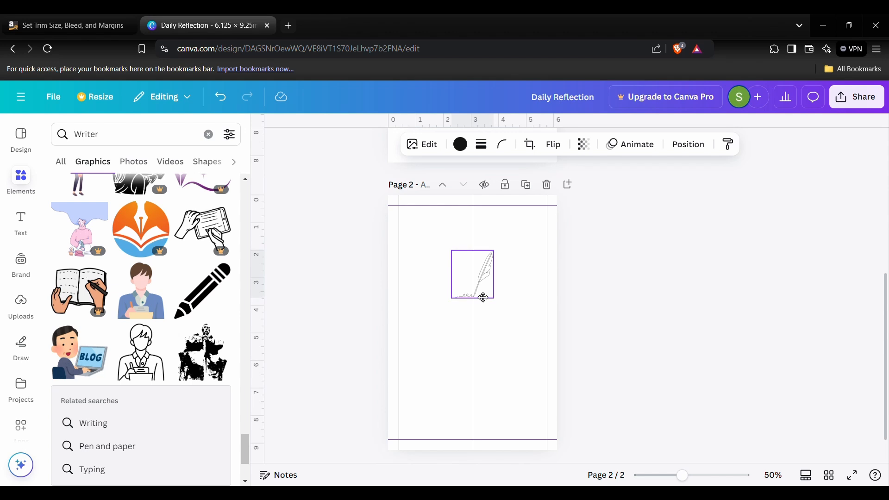
- Add a heading reading "Belongs to" on page 2, centred directly below the quill drawing
click(487, 349)
click(21, 223)
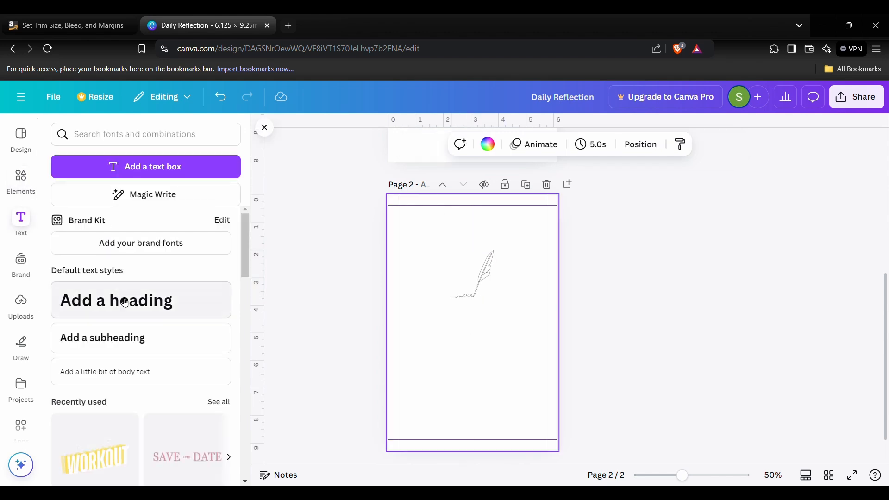
click(127, 309)
text(Belongs to)
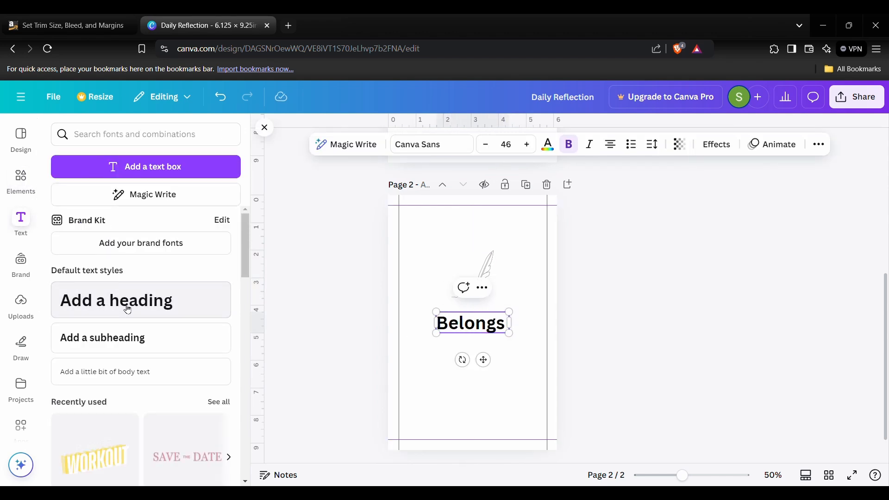
click(544, 327)
click(512, 324)
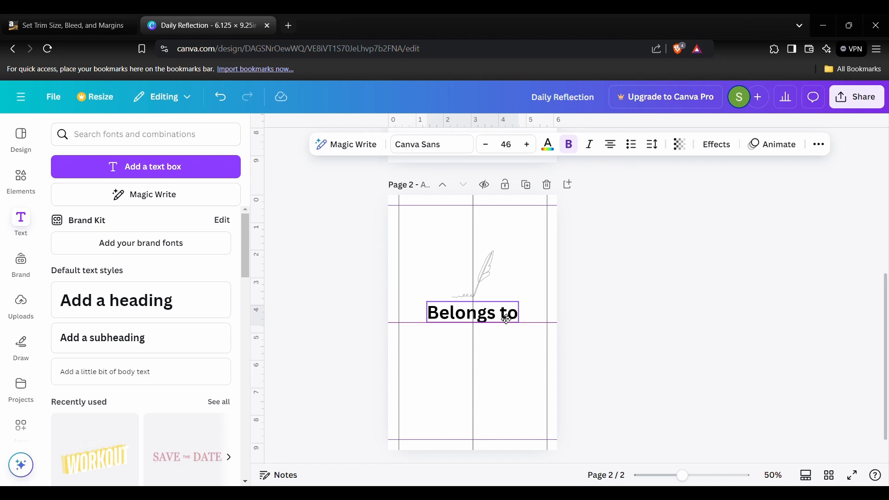
- Try Black Gold Display Rough and Archivo Black on the "Belongs to" heading, and settle on The Seasons as its font
click(439, 146)
click(129, 274)
click(124, 307)
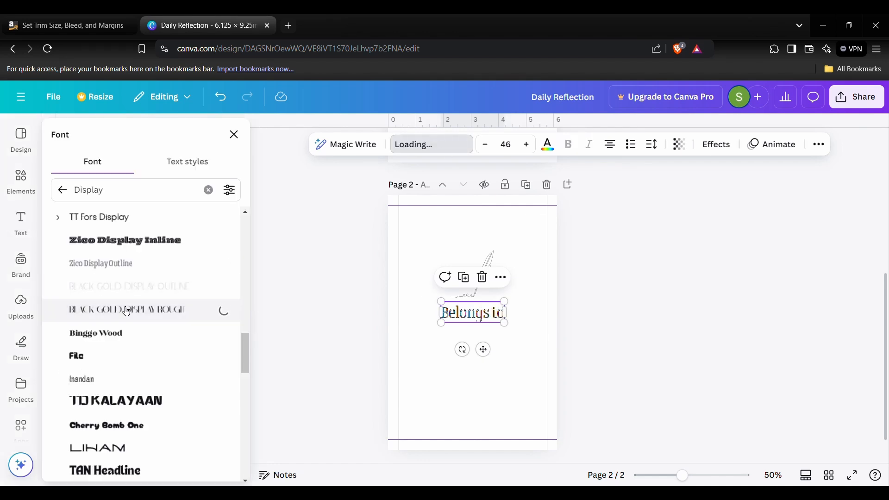
click(99, 172)
scroll(127, 341, down, 10)
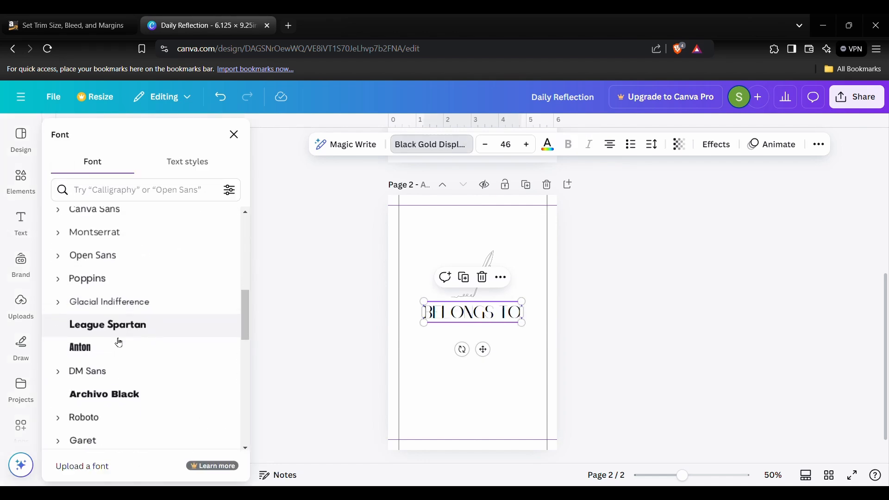
click(116, 344)
click(103, 392)
scroll(104, 393, down, 2)
scroll(104, 393, down, 4)
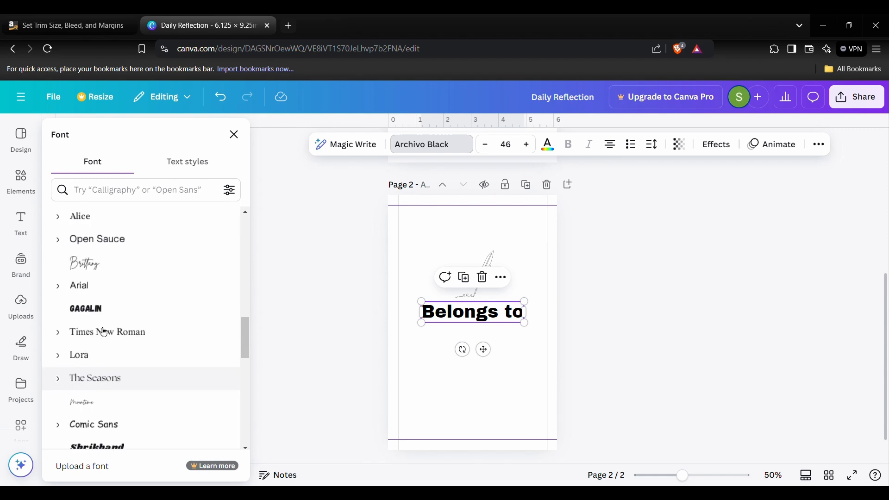
click(111, 380)
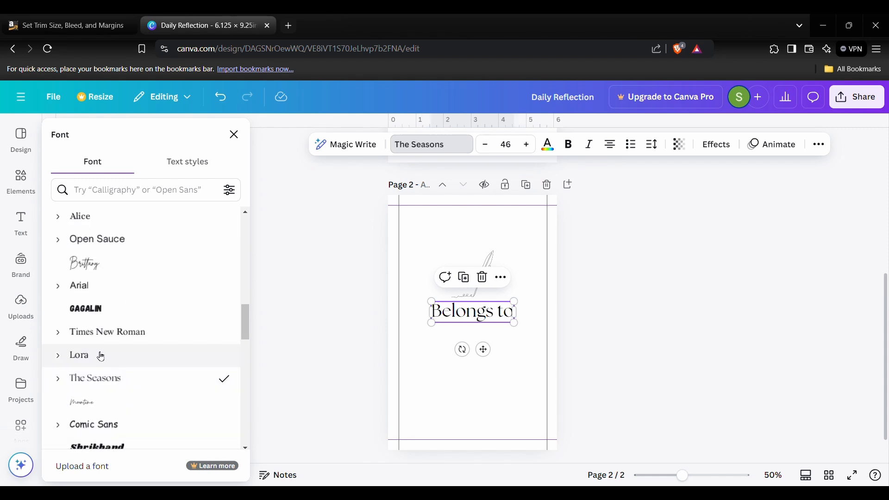
- Enlarge the "Belongs to" heading to size 52.6 and lower it slightly to leave a gap below the quill
drag(515, 324, 523, 320)
click(498, 352)
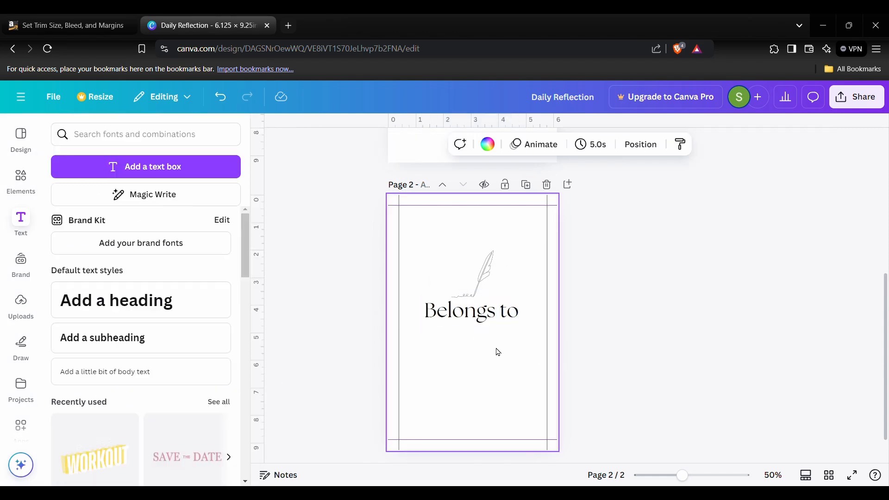
click(491, 323)
drag(486, 352, 486, 363)
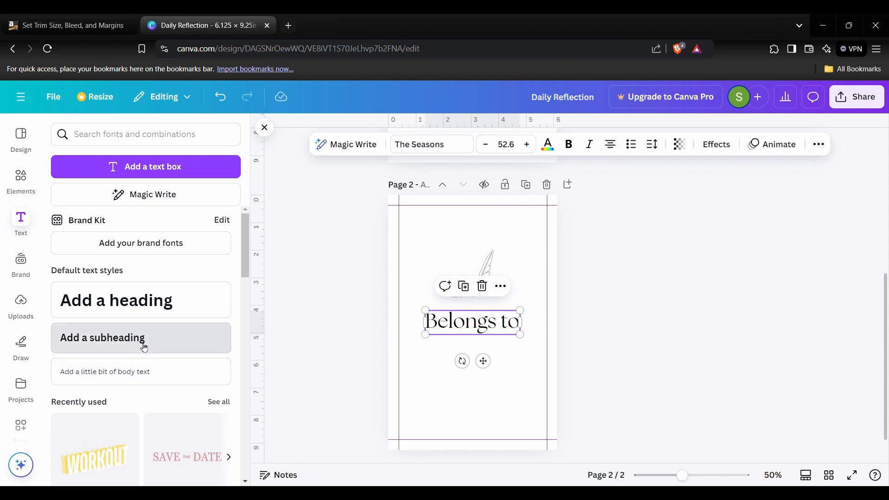
- Add a subheading reading "This Journal" and centre it between the quill drawing and "Belongs to"
click(144, 348)
text(This Journal)
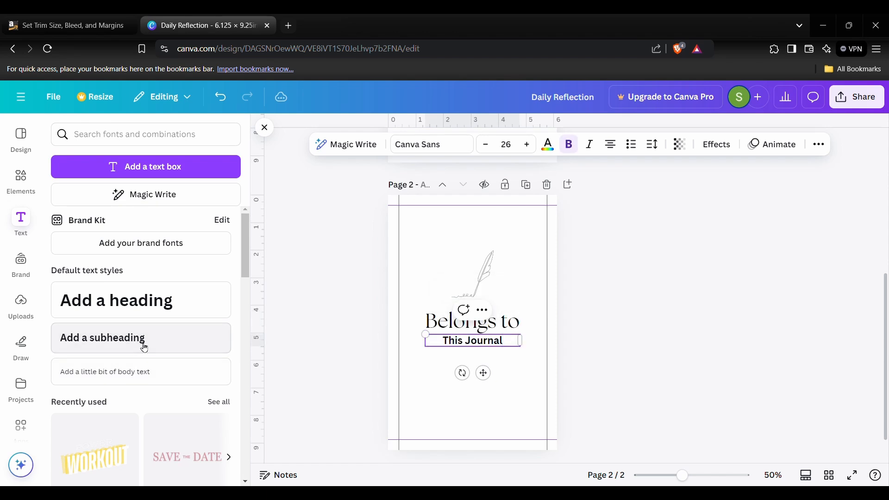
click(636, 411)
click(495, 345)
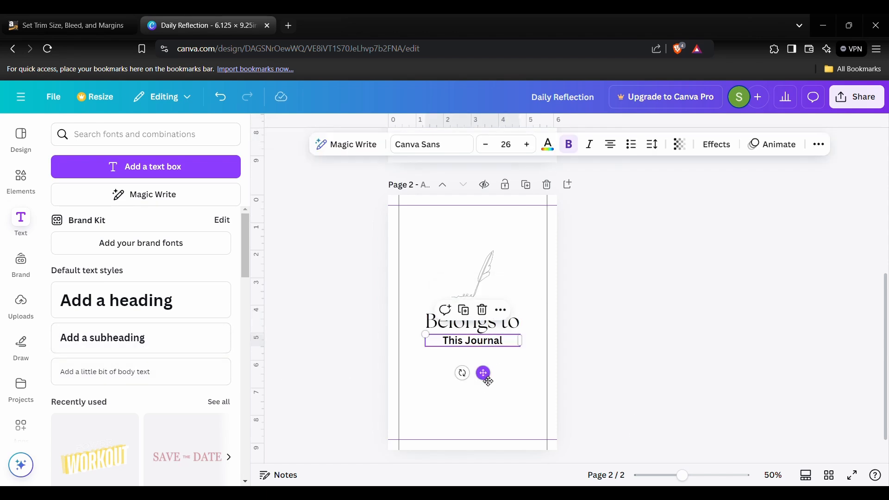
drag(488, 381, 490, 347)
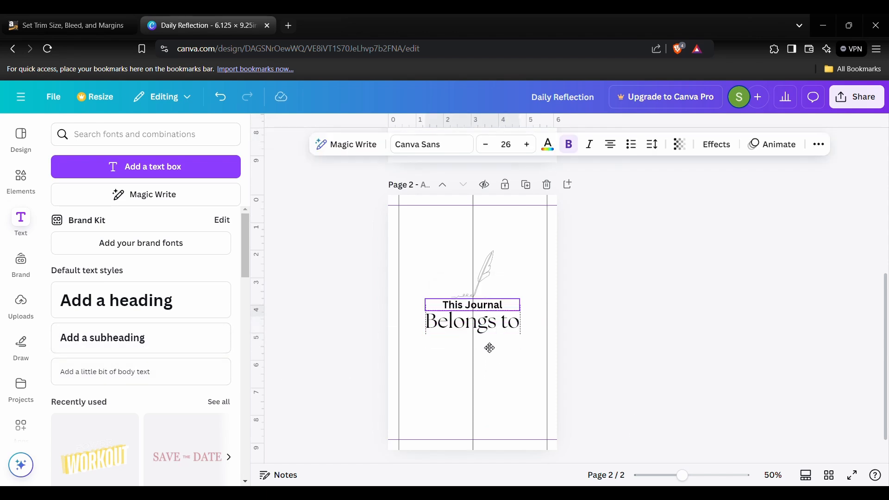
click(497, 372)
- Try Moontime and Cinzel on the "This Journal" subheading, and settle on Playfair Display at size 22
click(482, 305)
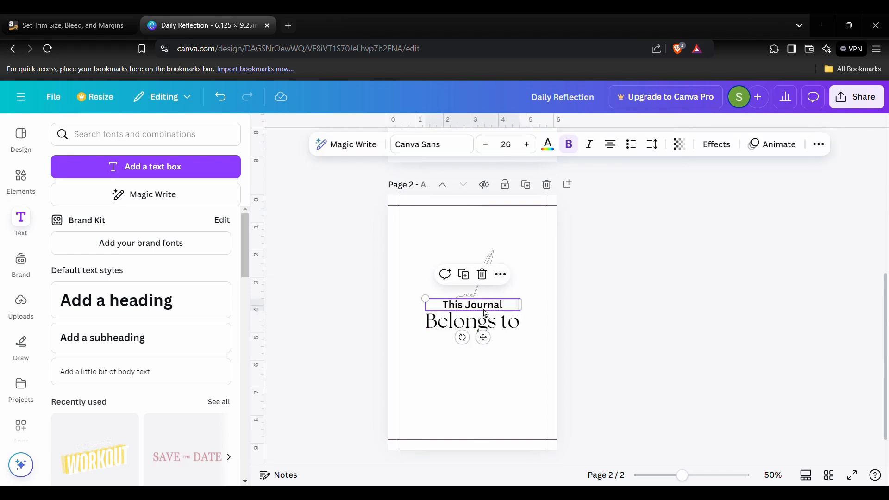
click(486, 145)
click(422, 144)
scroll(100, 343, down, 1)
click(91, 370)
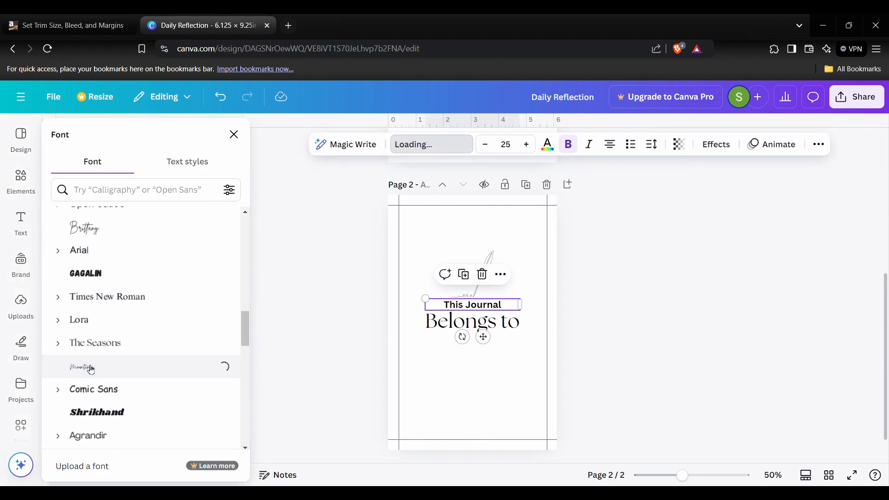
scroll(95, 370, down, 6)
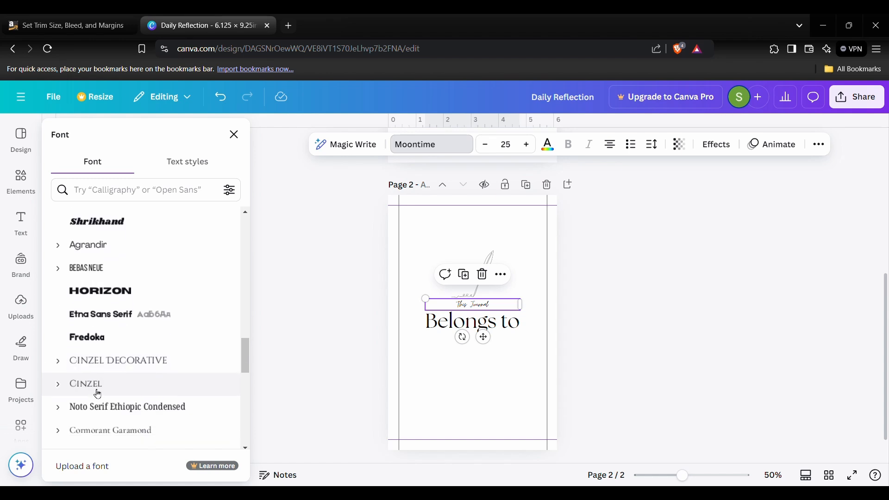
click(100, 306)
scroll(99, 308, down, 3)
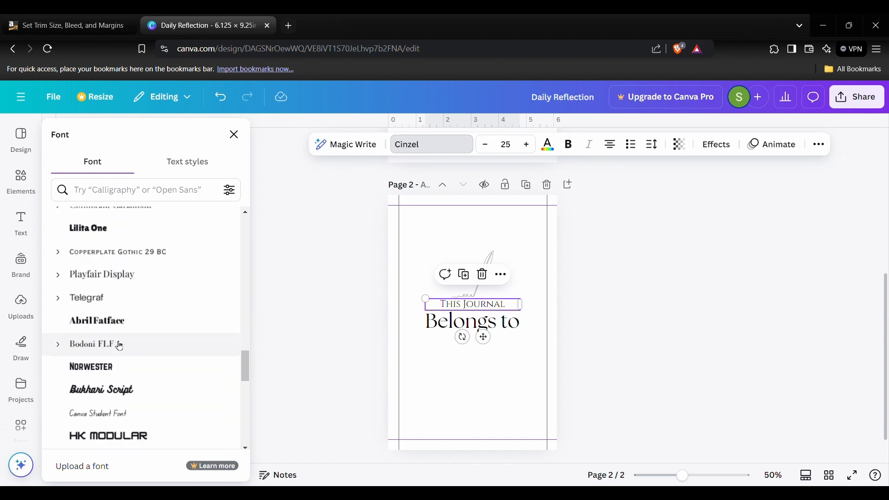
click(114, 273)
click(487, 147)
click(487, 147)
click(488, 147)
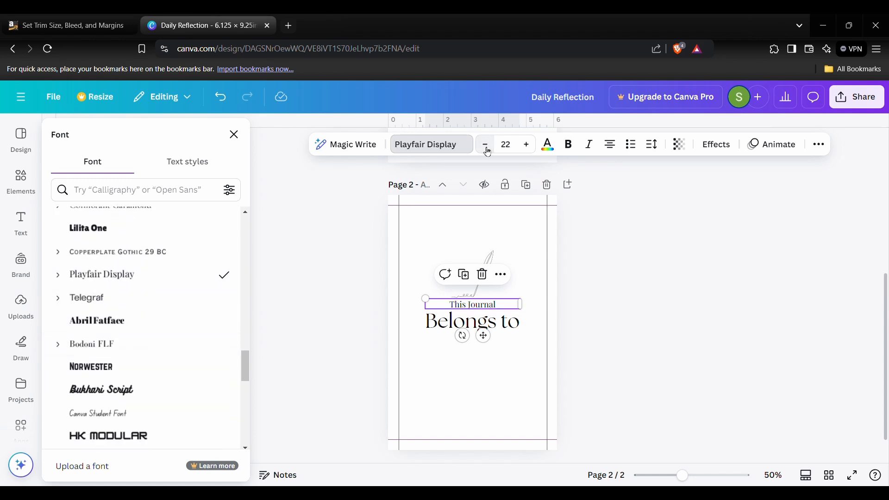
- Reduce the "This Journal" subheading's opacity to about 69 and nudge it down against "Belongs to"
click(683, 152)
drag(710, 192, 696, 197)
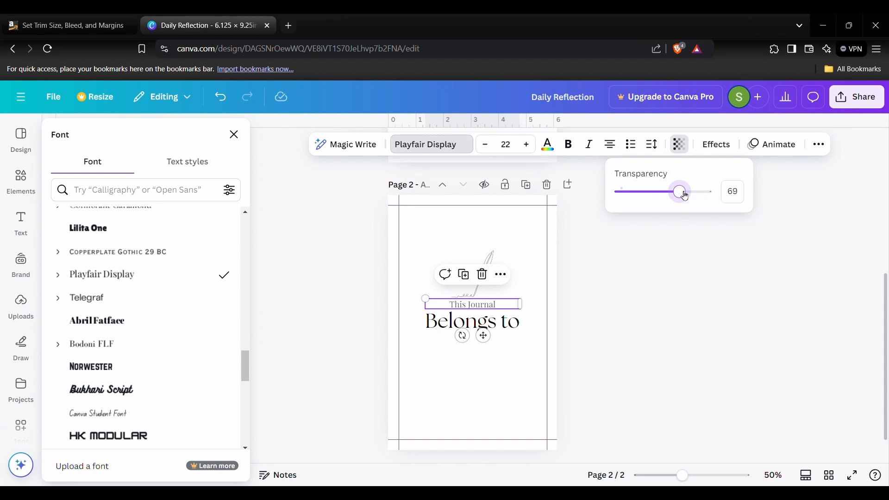
click(637, 284)
drag(490, 305, 491, 307)
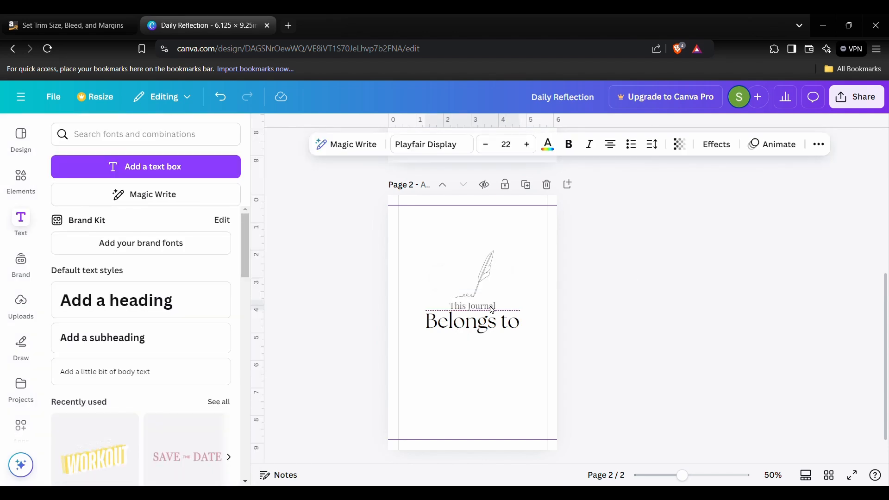
click(573, 346)
- Add a plain solid line below "Belongs to" and stretch it nearly the full width between the side margin guides
scroll(532, 385, down, 1)
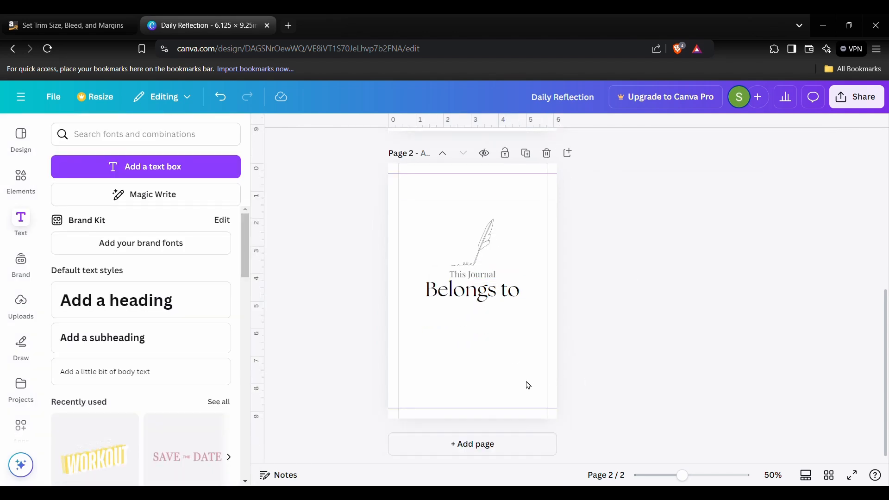
click(22, 183)
click(208, 134)
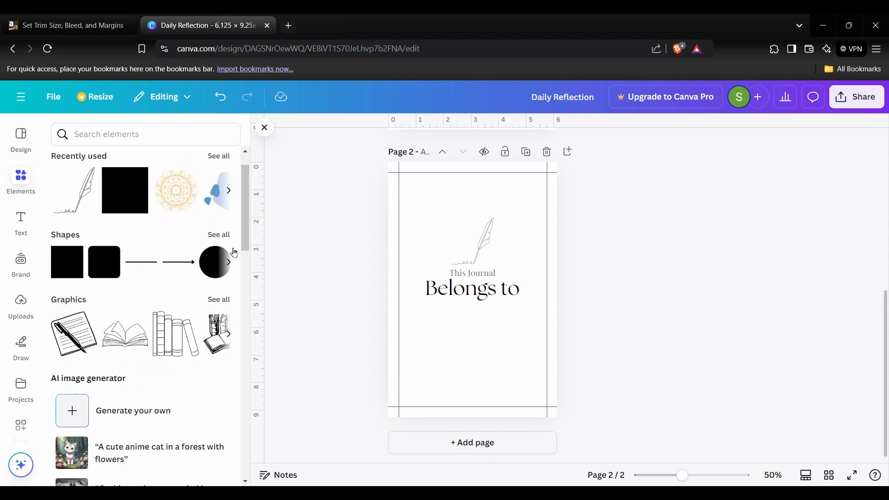
click(219, 235)
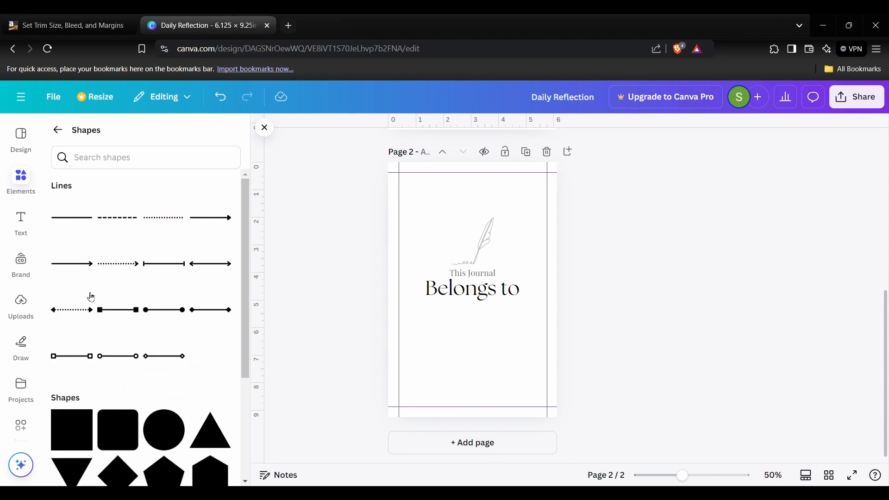
click(83, 224)
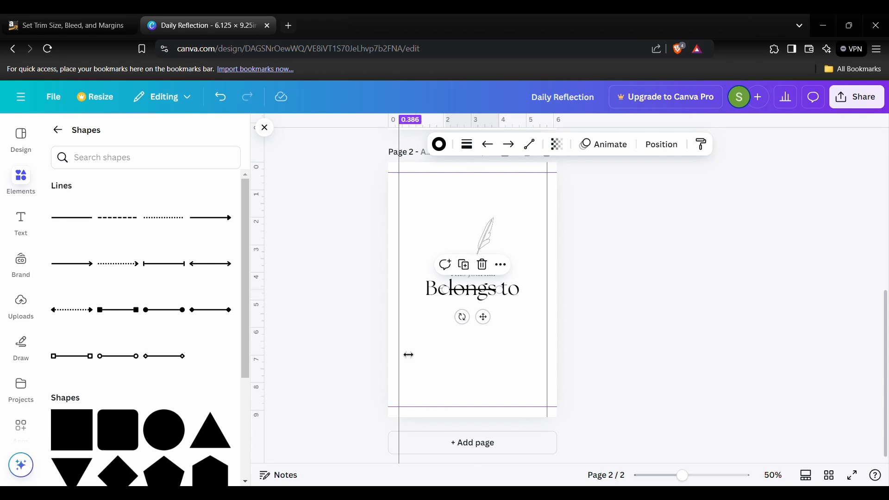
drag(489, 321, 542, 326)
click(506, 354)
- Duplicate the line below "Belongs to" three times, spacing the four lines evenly down the page
click(461, 325)
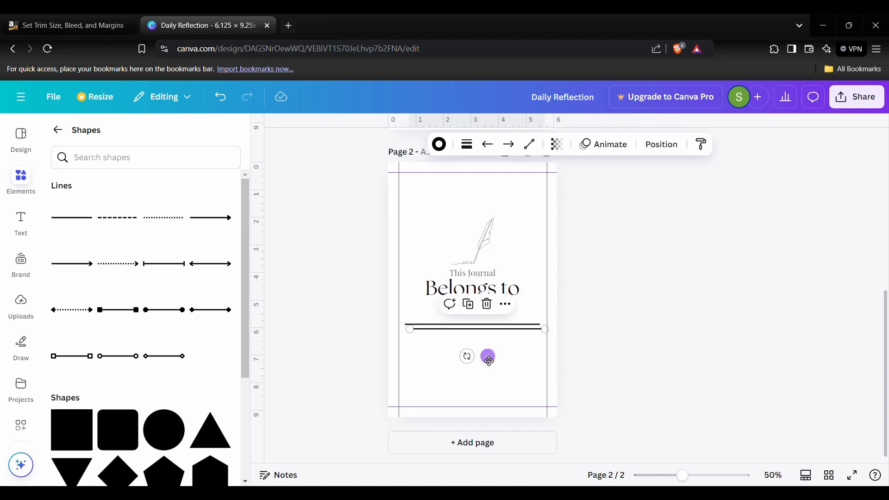
drag(488, 361, 485, 370)
click(468, 315)
click(469, 327)
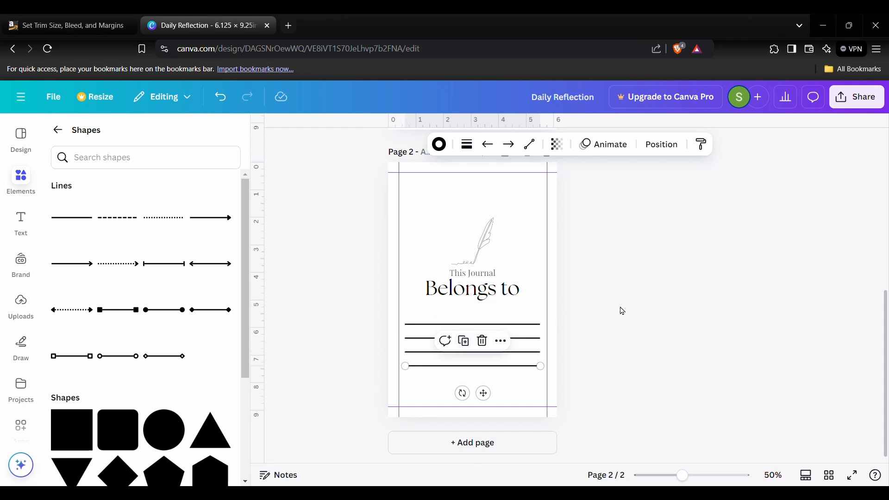
- Select all four writing lines on page 2 and make their stroke thinner
click(629, 306)
drag(417, 307, 485, 371)
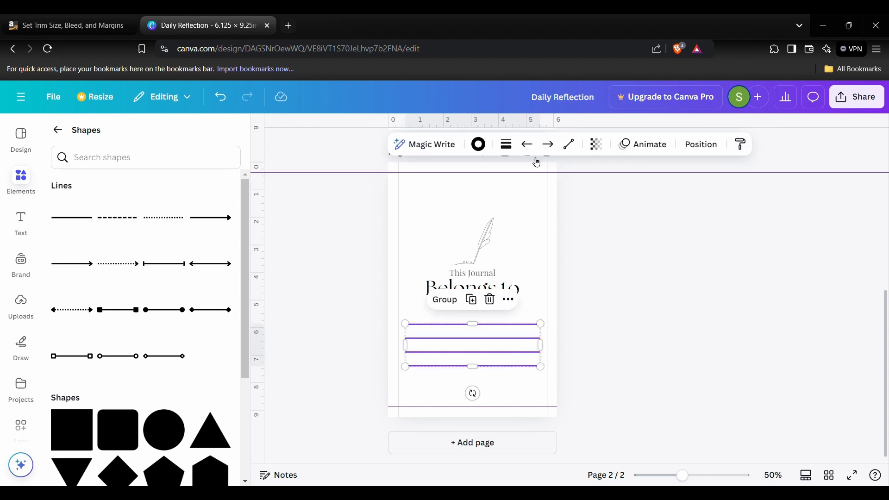
click(510, 147)
click(619, 371)
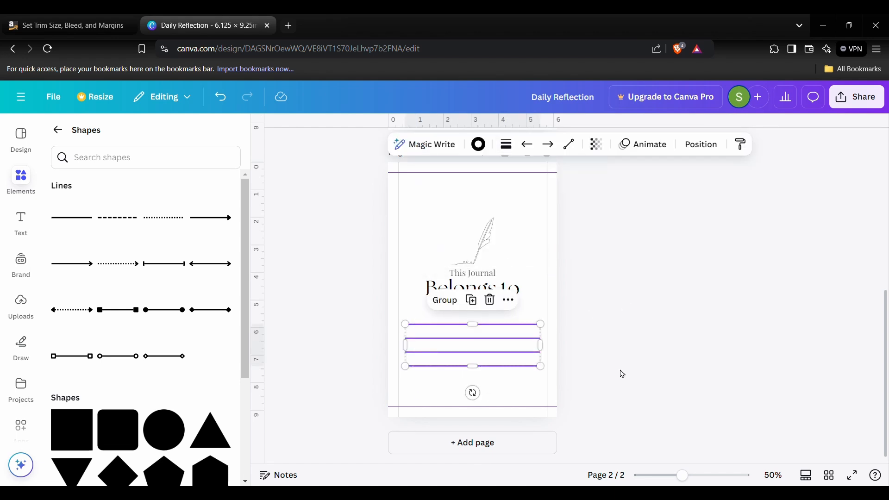
click(623, 375)
- Select the quill, both texts and the four lines on page 2 and nudge them up together to balance the layout vertically
drag(455, 215, 508, 373)
key(shift+Up)
key(shift+Up)
key(shift+Up)
key(shift+Up)
key(shift+Up)
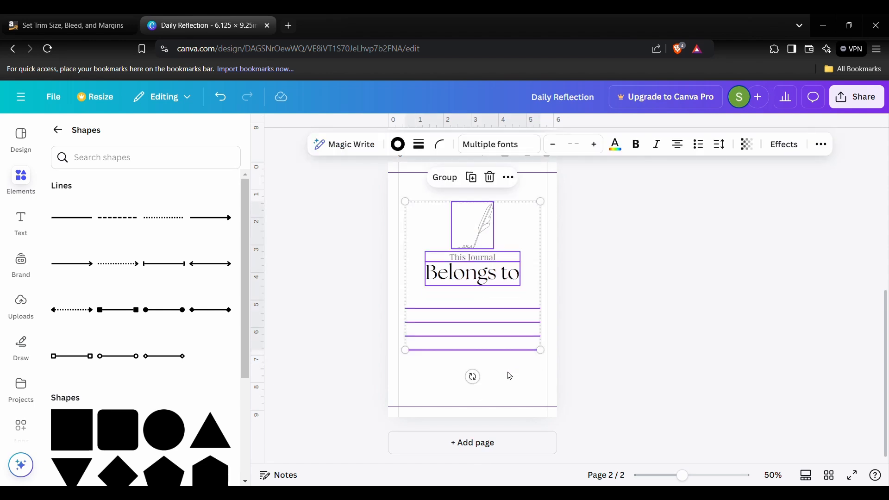
key(shift+Down)
key(shift+Down)
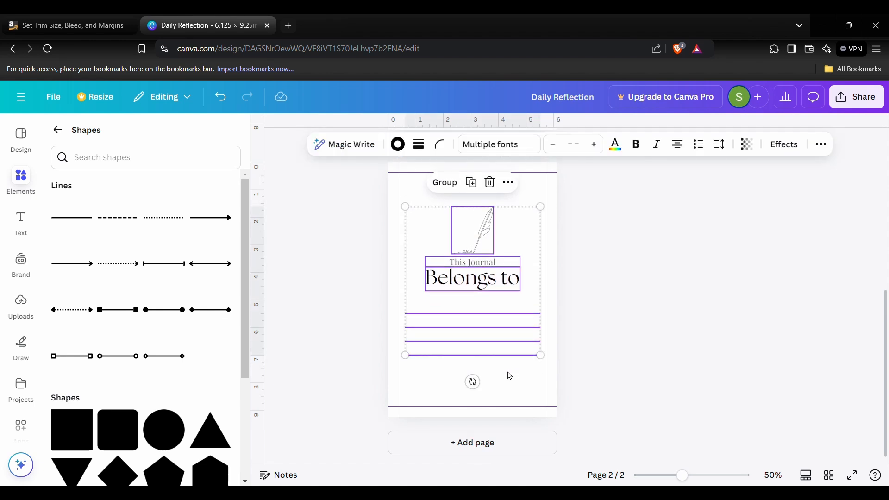
key(Down)
click(758, 322)
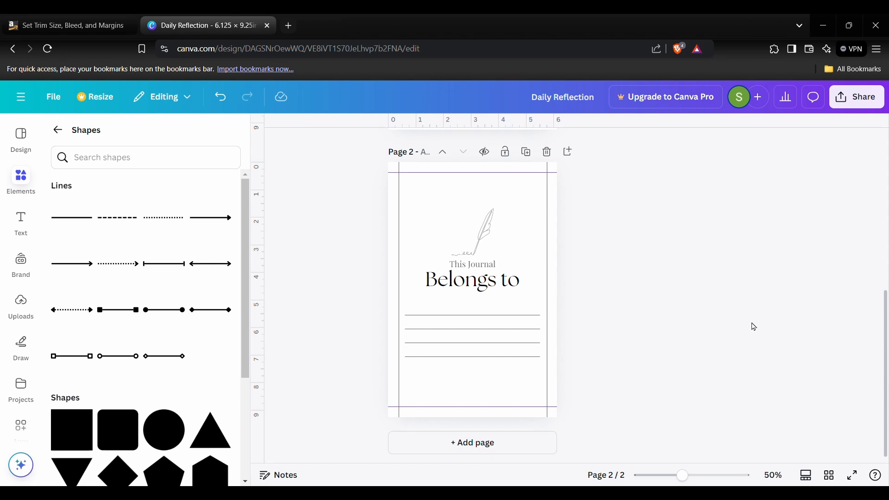
scroll(647, 355, up, 6)
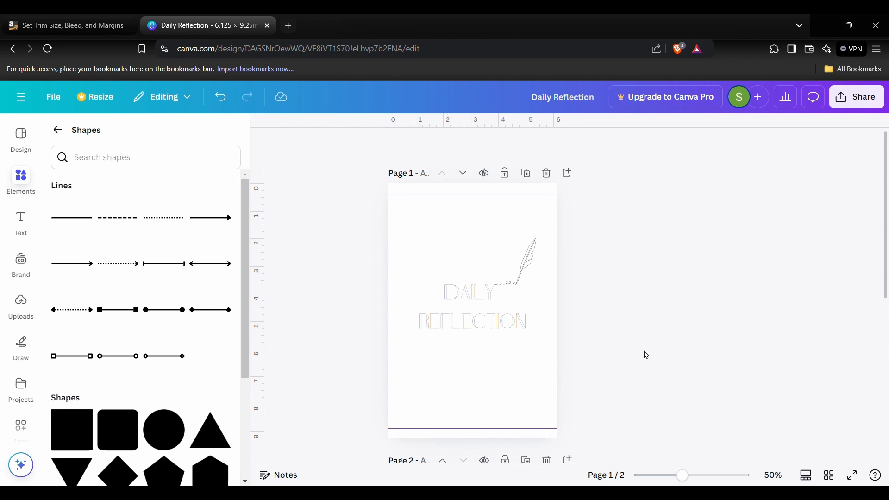
- Copy the "Daily Reflection" title from page 1 onto a new page 3 and shrink it to size 24.7 near the upper margin guide
click(491, 301)
click(467, 232)
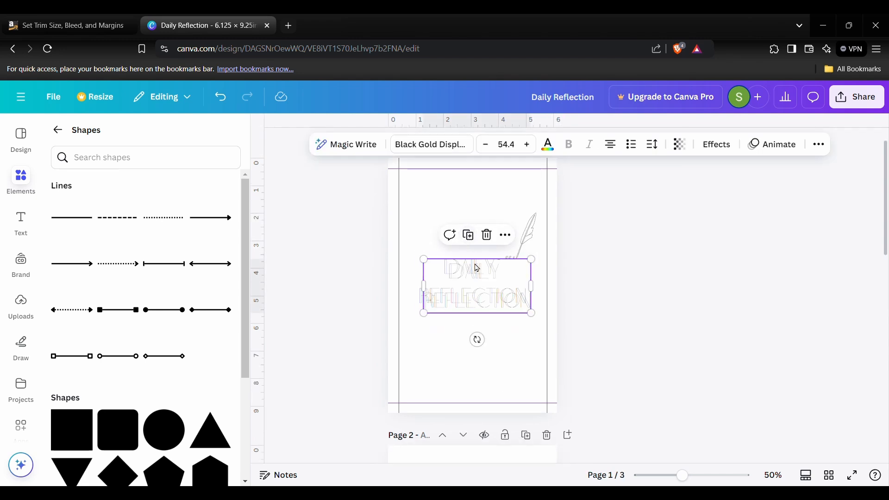
drag(478, 272, 485, 328)
mouse_move(494, 289)
mouse_down()
mouse_move(561, 292)
mouse_move(488, 287)
mouse_up()
- Left-align the page 3 title, join its two words on one line and centre it below the upper margin guide
click(610, 144)
click(419, 298)
key(BackSpace)
click(466, 295)
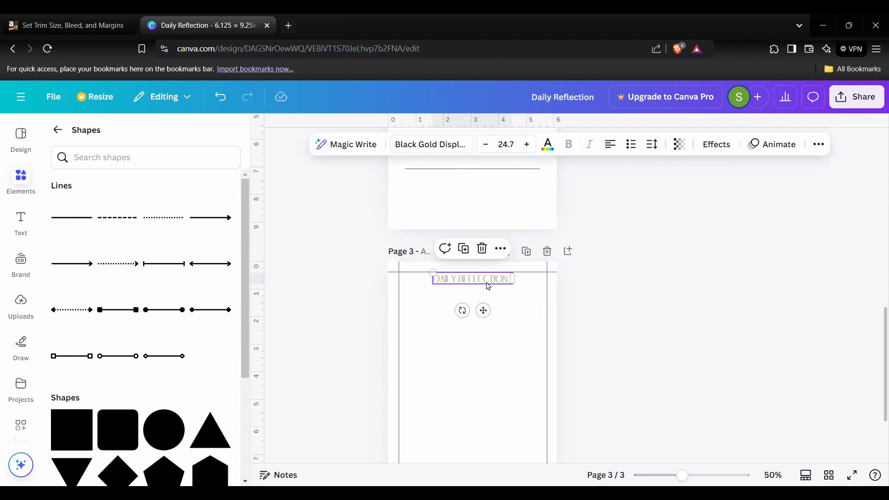
click(505, 321)
- Add a square against page 3's left margin guide and an arch in the lower-right margin corner, each nearly half the width between the guides
scroll(504, 322, up, 1)
scroll(507, 342, down, 2)
scroll(111, 273, down, 8)
click(111, 268)
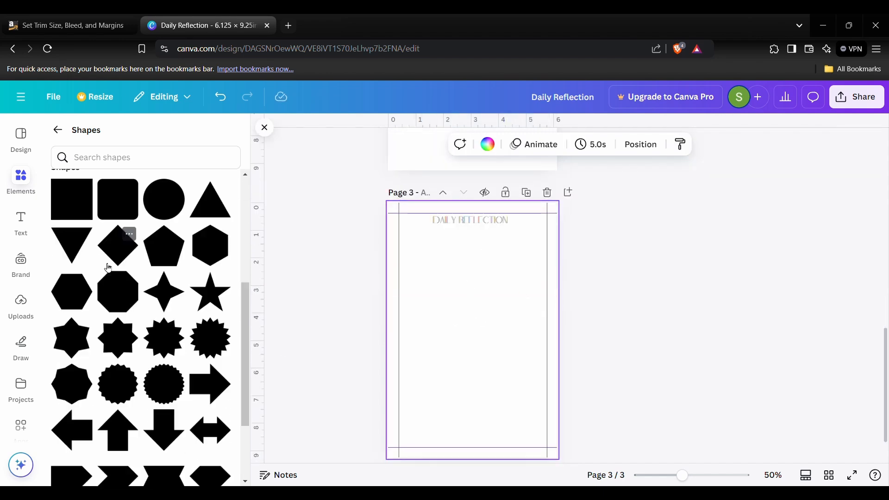
scroll(117, 397, down, 2)
click(72, 456)
drag(476, 335, 512, 315)
drag(458, 296, 471, 332)
drag(440, 290, 434, 295)
drag(508, 311, 526, 400)
drag(505, 377, 475, 355)
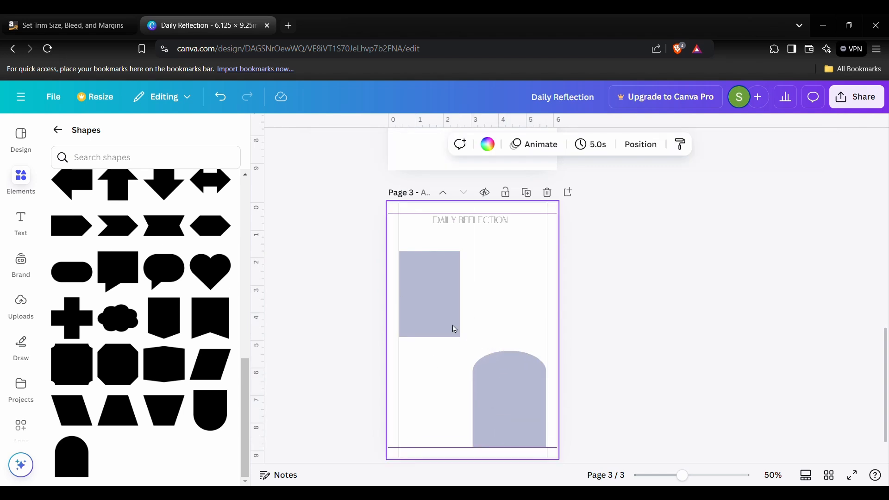
drag(461, 295, 471, 295)
- Add a ribbon banner over the square's upper edge and a pill shape over the top of the arch
scroll(184, 373, up, 4)
click(174, 370)
drag(473, 330, 512, 361)
click(71, 465)
scroll(182, 389, up, 6)
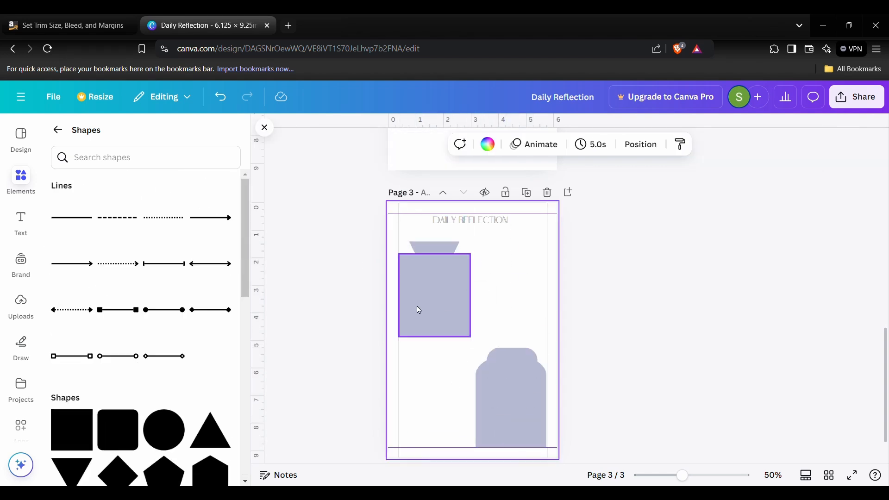
- Give the square, arch, pill and ribbon a thin solid black border
click(417, 307)
click(401, 146)
drag(325, 219, 330, 225)
click(506, 402)
click(395, 145)
click(512, 358)
click(397, 144)
click(439, 262)
click(401, 146)
click(423, 359)
- Shrink the ribbon and the pill, keeping each centred over the upper edge of its larger shape
click(435, 254)
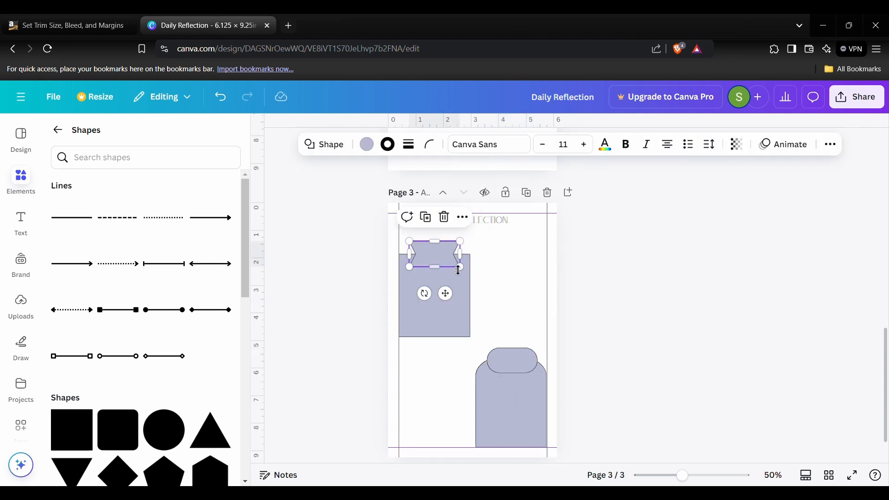
drag(460, 267, 446, 259)
click(512, 361)
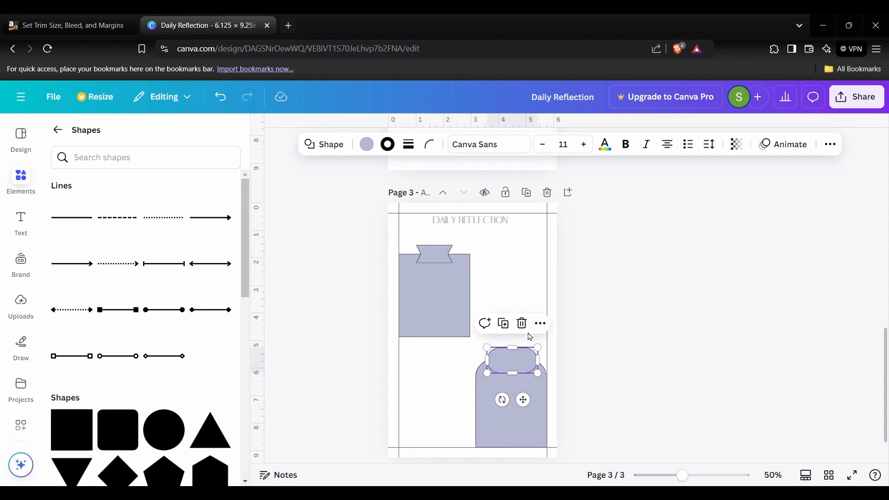
click(540, 324)
drag(543, 378, 523, 359)
click(570, 360)
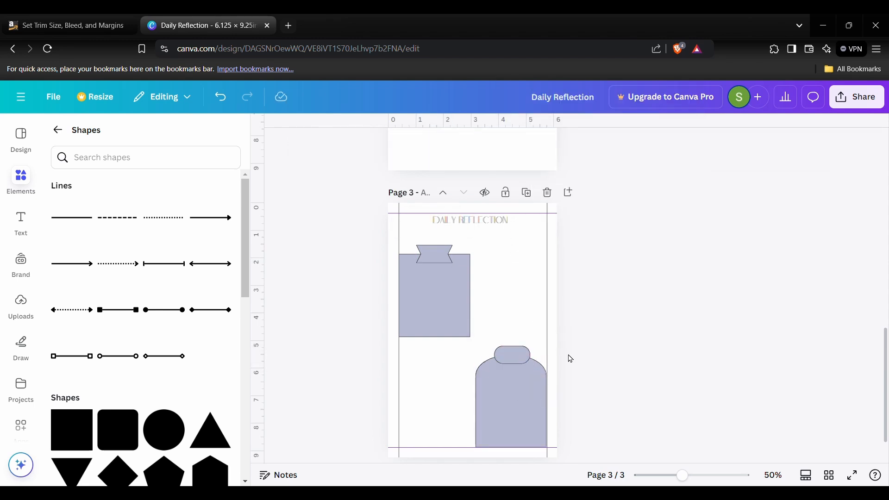
- Fill the square, arch, ribbon and pill on page 3 with white (#ffffff)
click(433, 303)
click(366, 145)
click(218, 380)
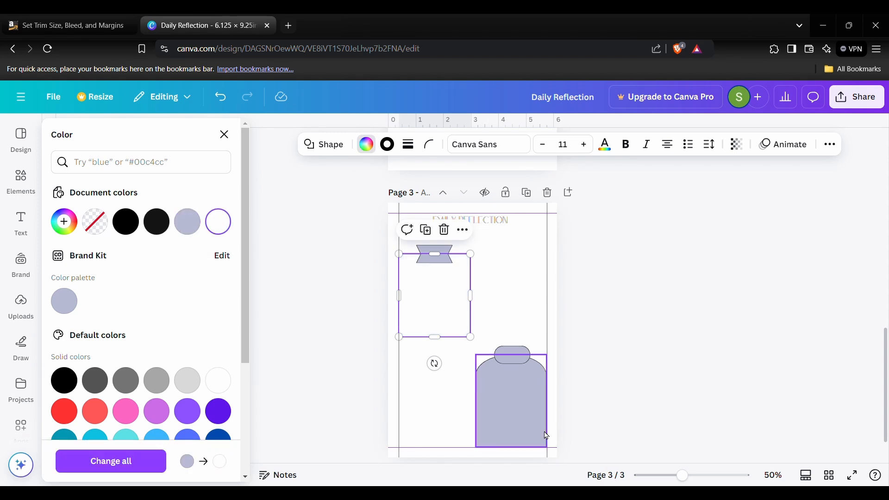
click(512, 403)
click(216, 223)
click(434, 258)
click(218, 225)
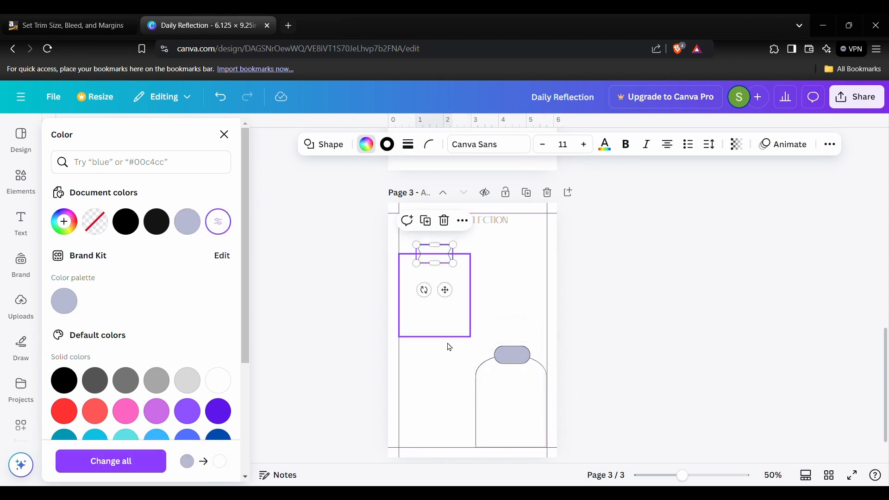
click(512, 355)
click(216, 231)
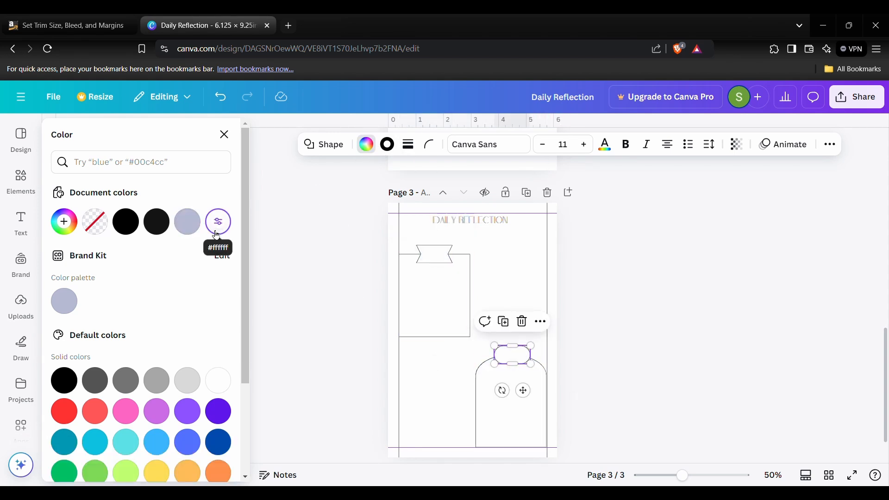
click(493, 283)
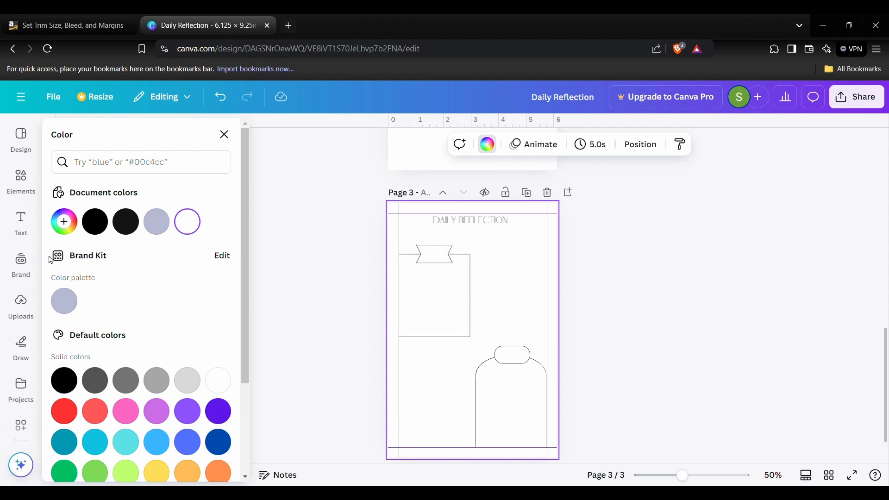
- Add a solid line level with the square's upper edge, running from beside the square to the right margin guide
click(18, 176)
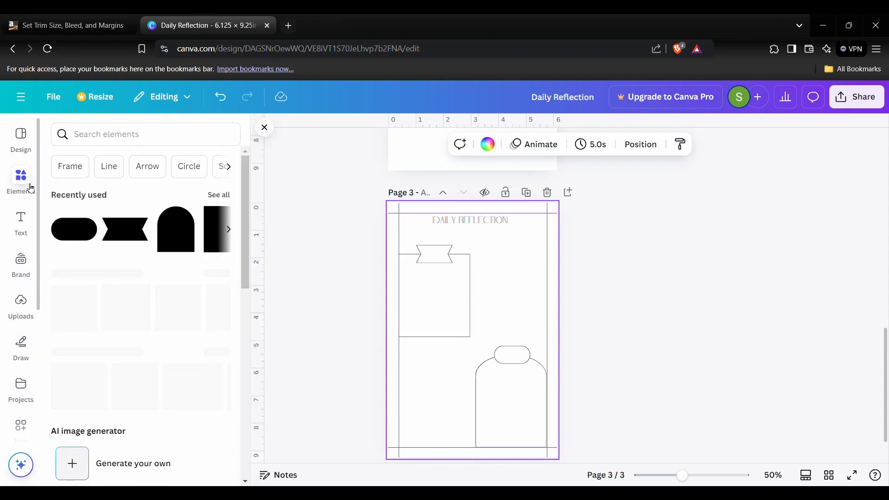
click(220, 276)
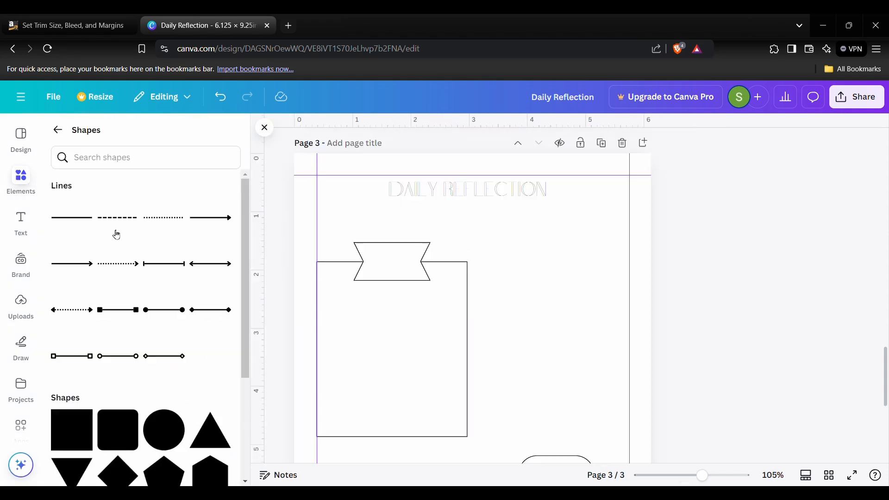
click(71, 217)
drag(482, 449, 548, 290)
drag(597, 264, 633, 270)
drag(633, 271, 632, 273)
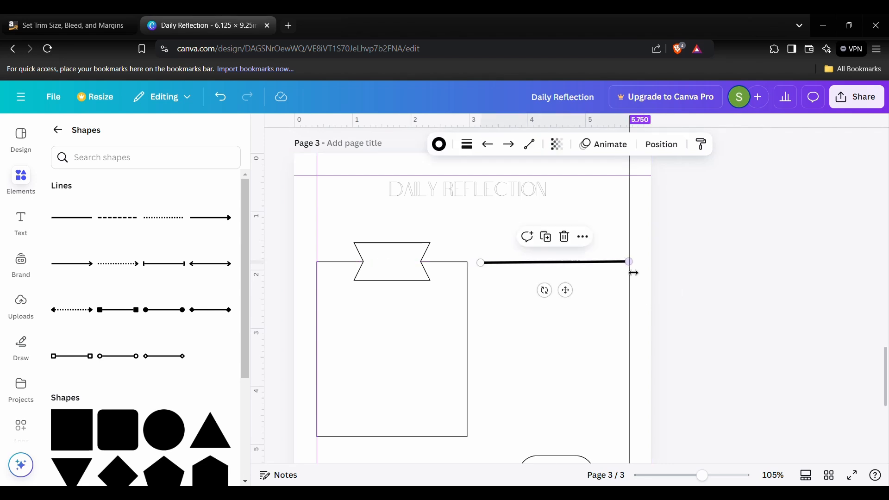
drag(566, 292, 560, 298)
drag(621, 261, 627, 273)
drag(559, 292, 575, 293)
- Reduce the new line's weight so it matches the thin shape borders
click(526, 314)
click(541, 261)
click(466, 144)
drag(402, 248, 388, 250)
click(544, 334)
- Add a circle to page 3 with a white fill and a solid black border
scroll(139, 324, down, 5)
click(163, 270)
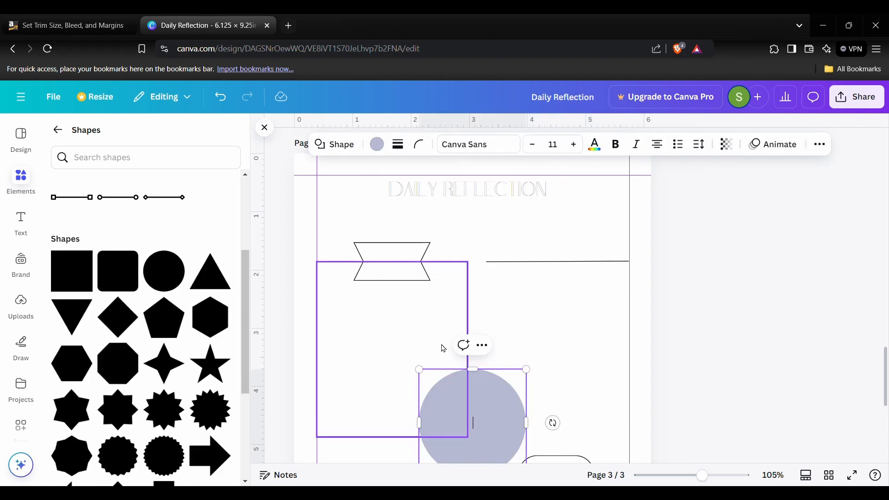
click(377, 144)
click(398, 144)
click(365, 178)
scroll(349, 246, down, 2)
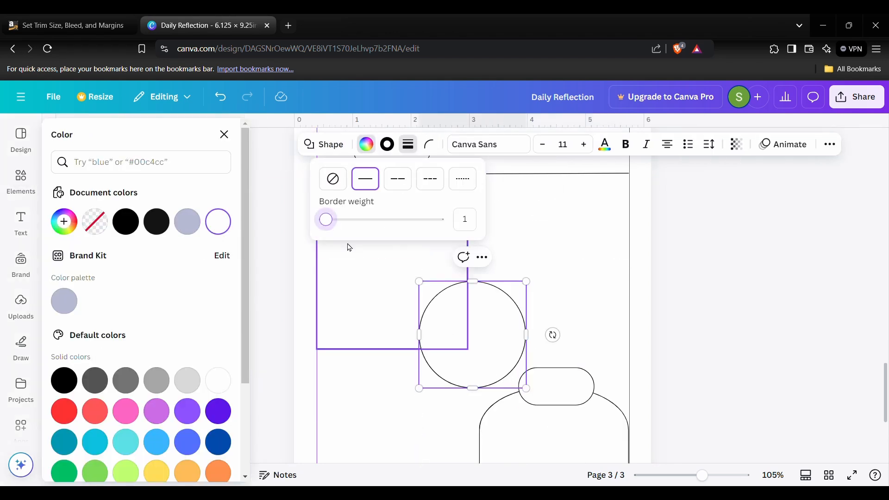
drag(324, 220, 330, 226)
- Shrink the circle to a small bullet and place it just before the left end of the thin line
drag(420, 388, 526, 304)
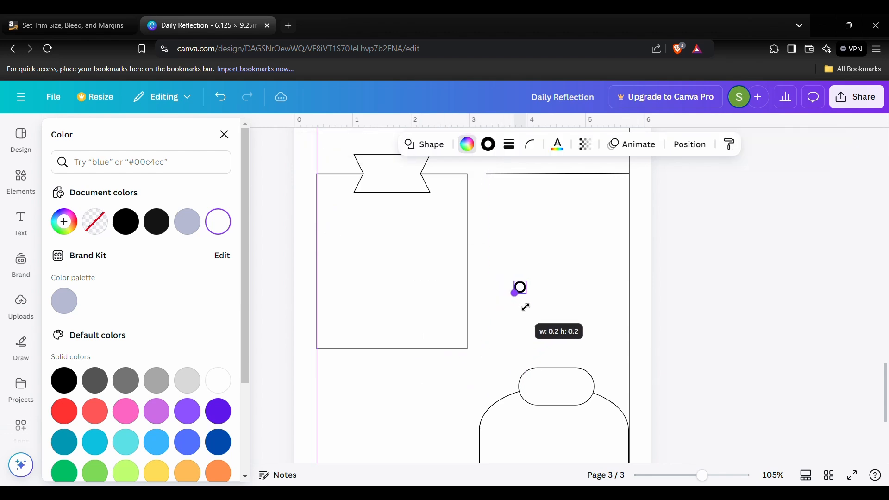
click(563, 294)
scroll(528, 355, up, 2)
click(525, 353)
drag(526, 354, 496, 283)
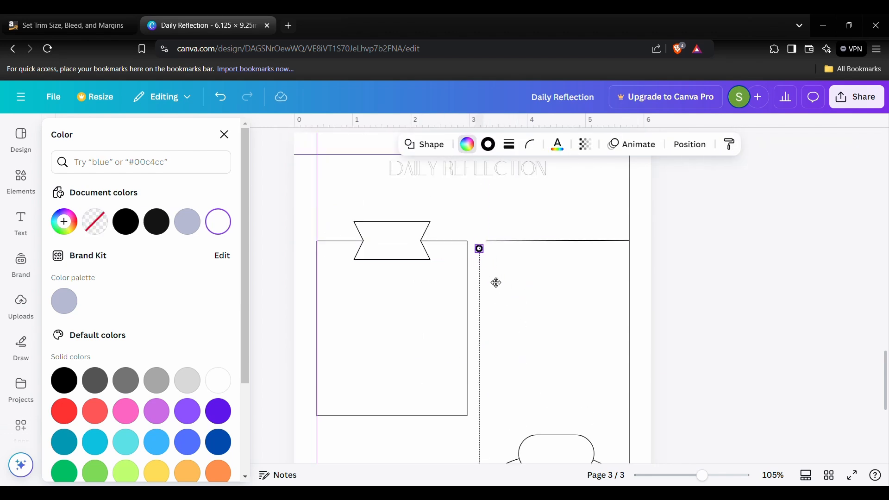
click(530, 295)
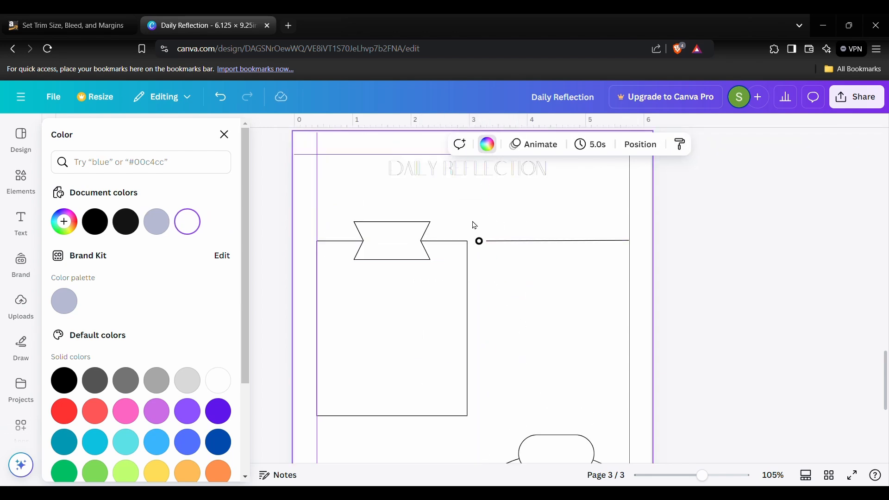
key(ctrl+z)
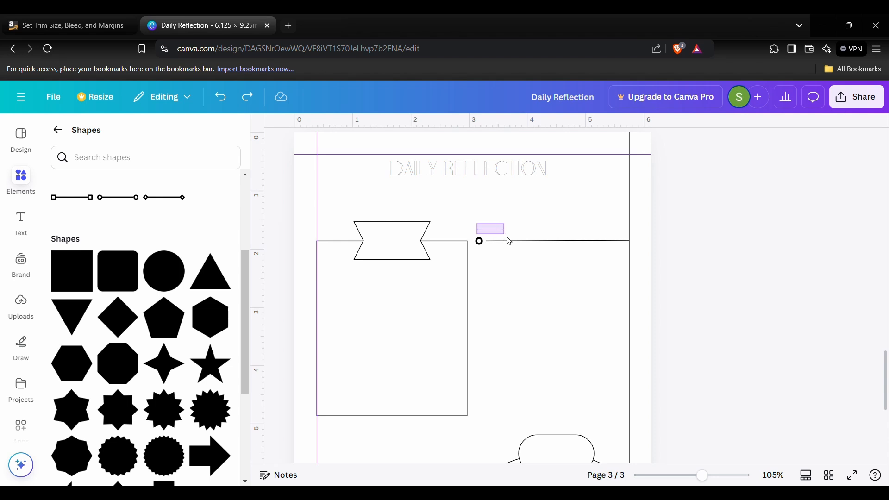
- Duplicate the bullet and line together repeatedly to make ten evenly spaced checklist rows beside the square
drag(519, 253, 522, 255)
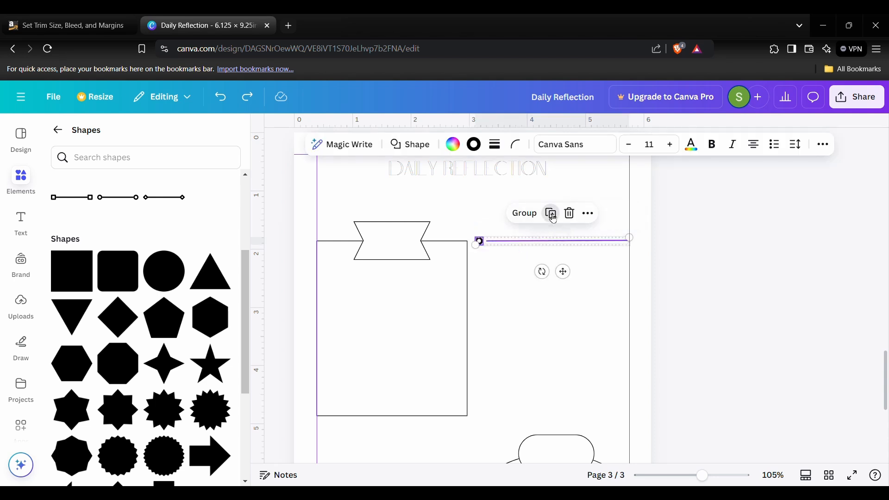
click(551, 214)
drag(578, 287, 570, 296)
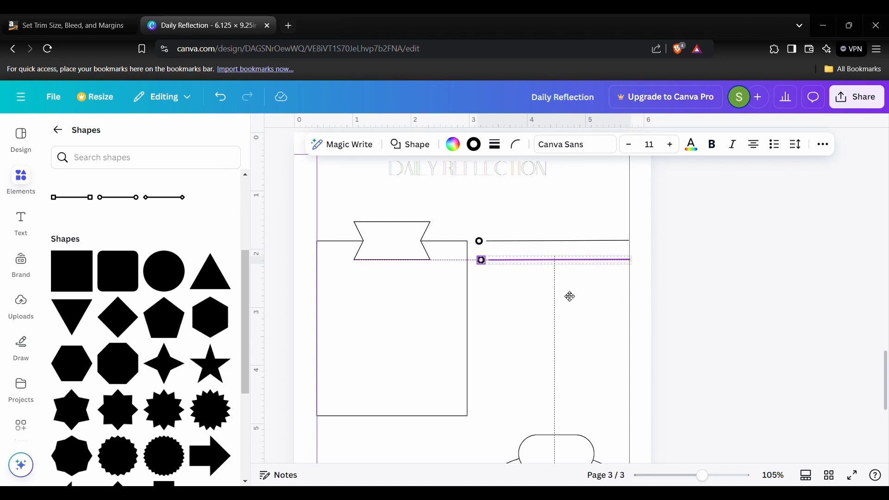
key(ctrl+d)
key(ctrl+d)
key(ctrl+d)
key(ctrl+d)
key(ctrl+d)
key(ctrl+d)
key(ctrl+d)
key(ctrl+d)
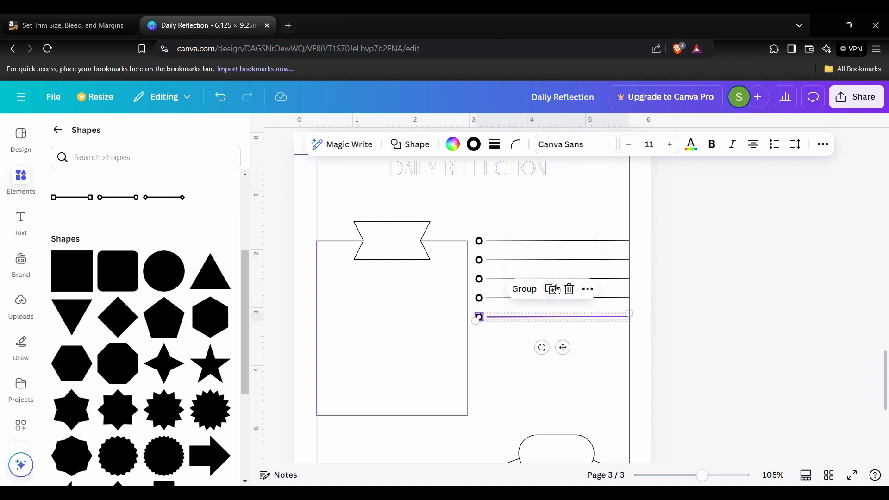
- Add a solid line below the square, as wide as the square, and set its weight to 1
scroll(697, 391, down, 3)
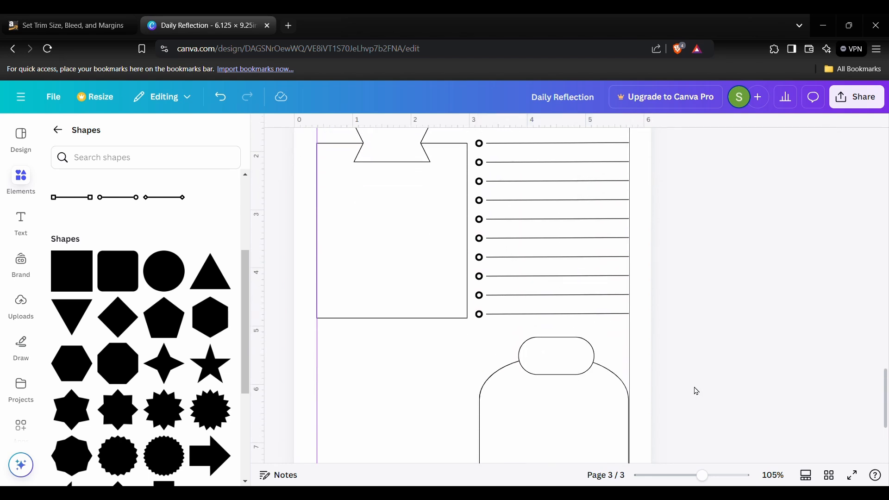
scroll(696, 391, down, 1)
scroll(457, 370, down, 2)
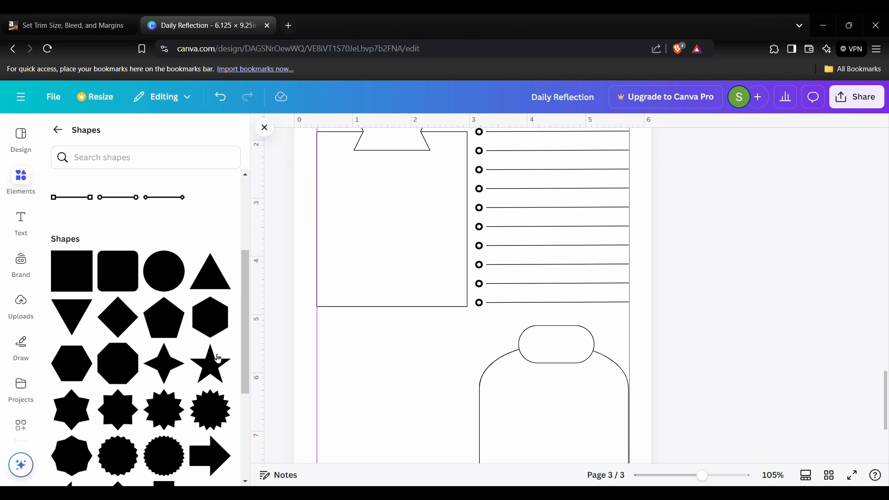
scroll(145, 246, up, 3)
click(71, 217)
drag(492, 256, 389, 350)
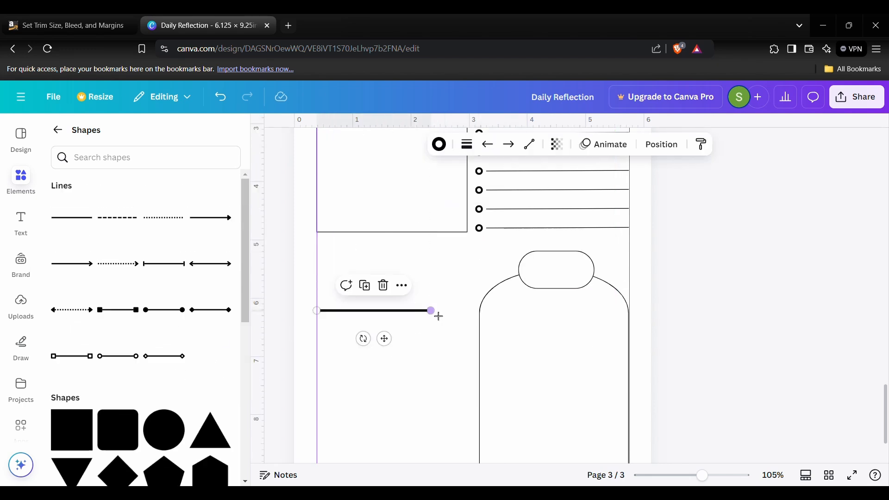
drag(434, 313, 474, 310)
click(467, 144)
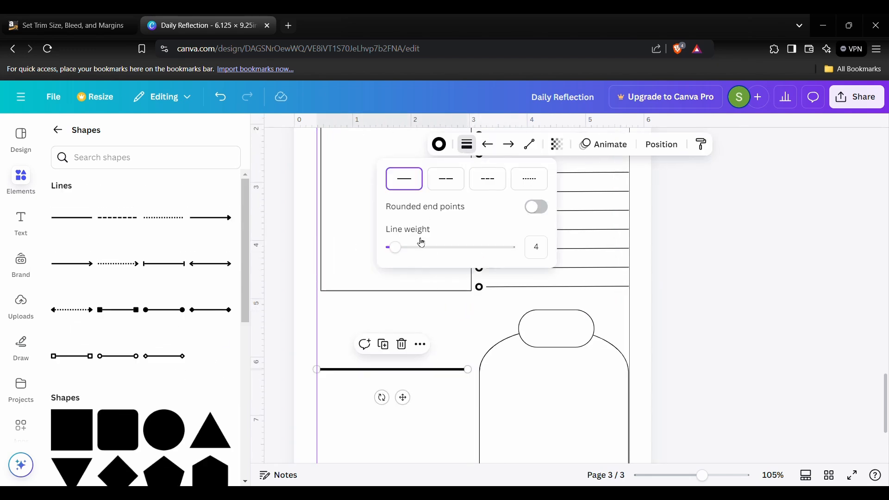
drag(395, 246, 389, 246)
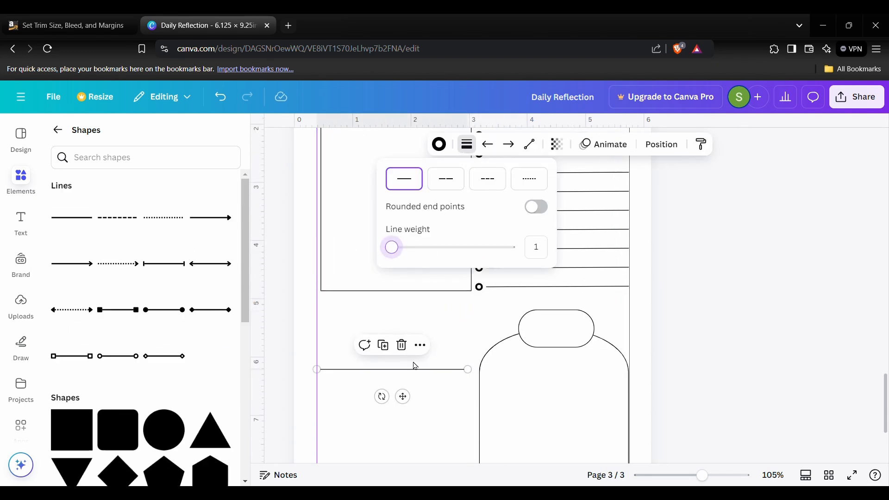
- Duplicate the line below the square to make seven evenly spaced writing lines down to the lower margin
click(414, 363)
scroll(419, 333, down, 2)
drag(429, 274, 433, 276)
key(ctrl+d)
click(416, 312)
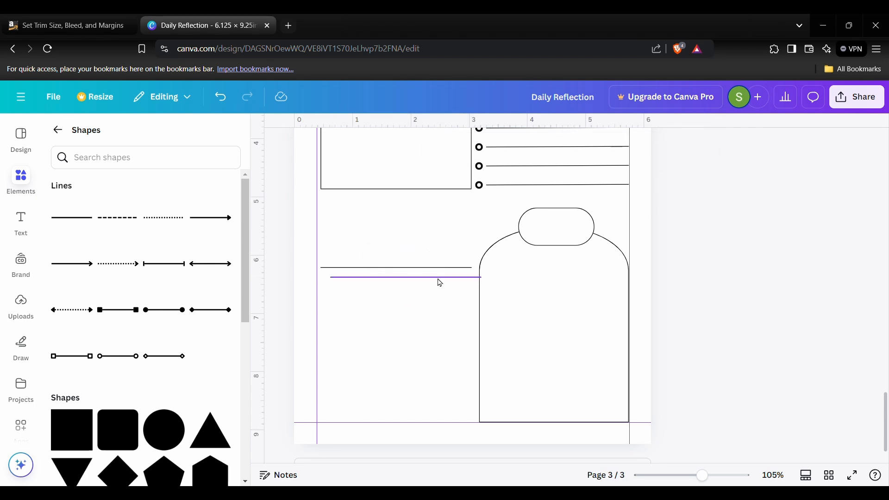
click(437, 277)
drag(418, 307, 409, 346)
click(414, 342)
click(388, 290)
click(388, 310)
click(388, 333)
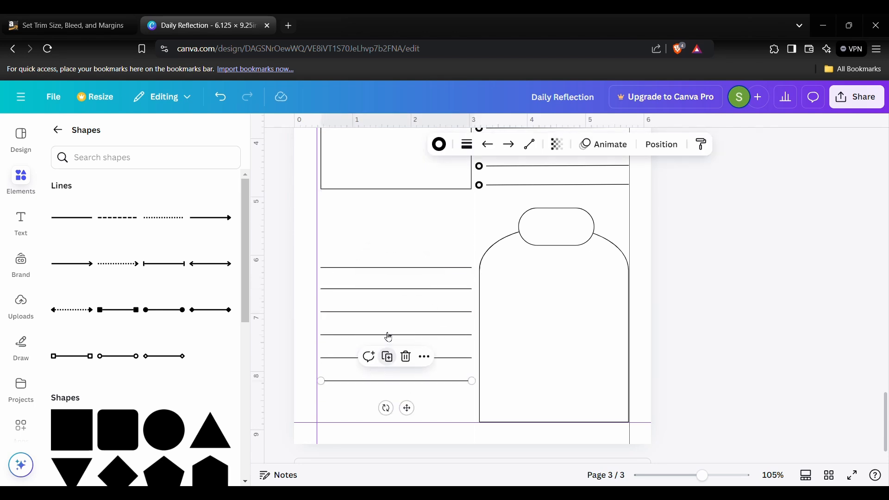
click(389, 356)
click(425, 245)
- Duplicate the pill from the arch and place copies above the checklist and above the square, replacing the ribbon
scroll(581, 276, up, 6)
click(556, 412)
key(ctrl+d)
drag(564, 423, 550, 302)
drag(550, 283, 388, 291)
click(540, 321)
click(551, 291)
scroll(690, 351, down, 6)
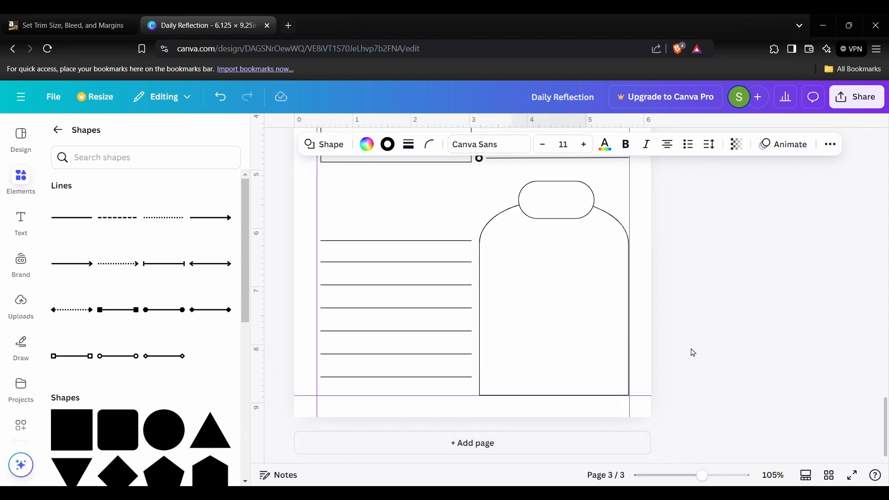
- Flatten the pill on top of the arch and align it centrally over the arch's upper edge
click(614, 326)
scroll(614, 327, up, 2)
click(562, 292)
drag(558, 299, 557, 279)
drag(573, 313, 574, 327)
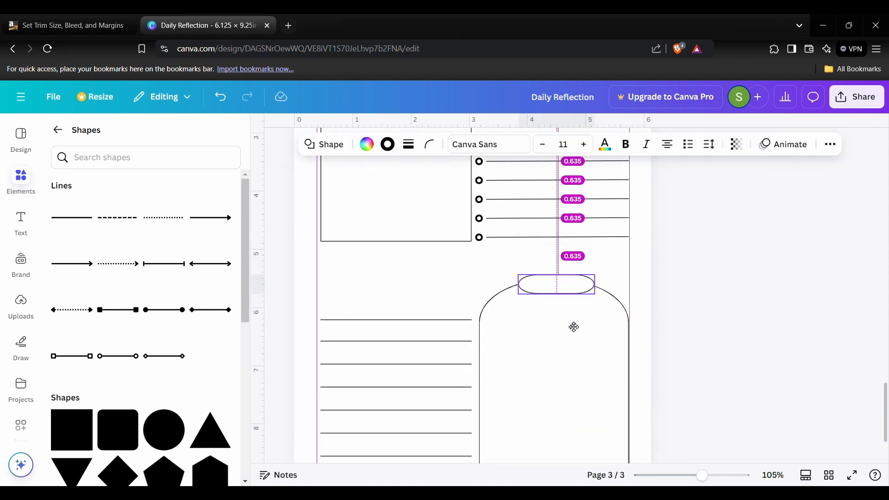
- Add the text "To-Do Lists" on a single line and move it to the pill above the checklist
scroll(699, 310, up, 5)
click(388, 247)
click(21, 222)
click(136, 377)
text(To-Do Lists)
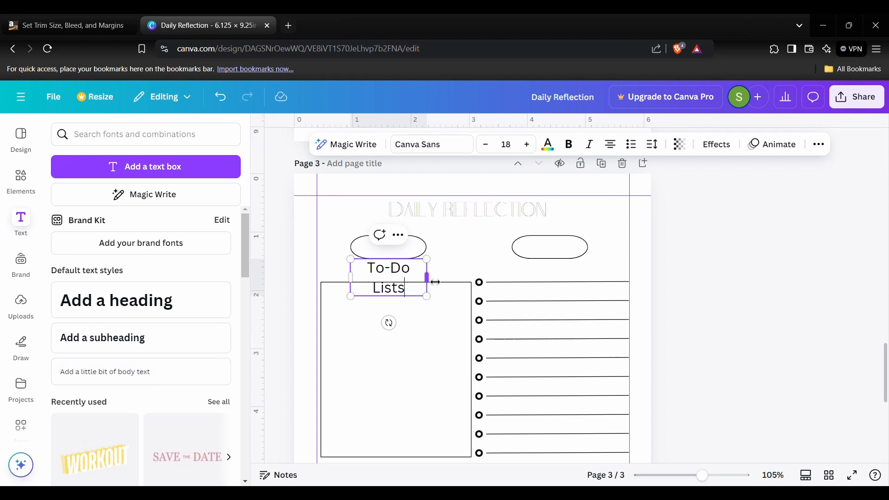
drag(427, 280, 452, 280)
drag(401, 315, 559, 284)
- Set the "To-Do Lists" text in Playfair Display and scale it to size 13.9 to fit inside the pill
click(432, 144)
click(96, 292)
drag(506, 239, 524, 242)
drag(579, 285, 570, 287)
drag(512, 239, 521, 241)
- Copy the "To-Do Lists" label into the pill above the square and change its text to "Goals"
drag(569, 284, 407, 283)
click(549, 227)
double_click(407, 248)
text(Goals)
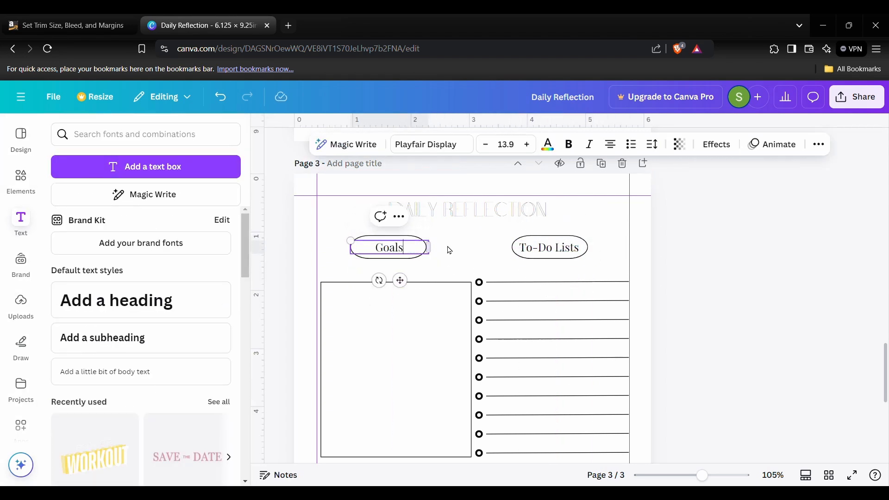
- Copy the pill label to the pill on top of the arch and change its text to "Habits"
click(449, 251)
scroll(500, 254, down, 1)
click(551, 226)
click(541, 195)
scroll(573, 324, down, 3)
drag(574, 272, 399, 358)
double_click(567, 324)
double_click(545, 326)
- Place a copy of the label above the ruled lines and change its text to "Notes"
click(422, 296)
click(542, 320)
click(548, 290)
double_click(400, 330)
text(Notes)
click(708, 318)
scroll(708, 318, down, 2)
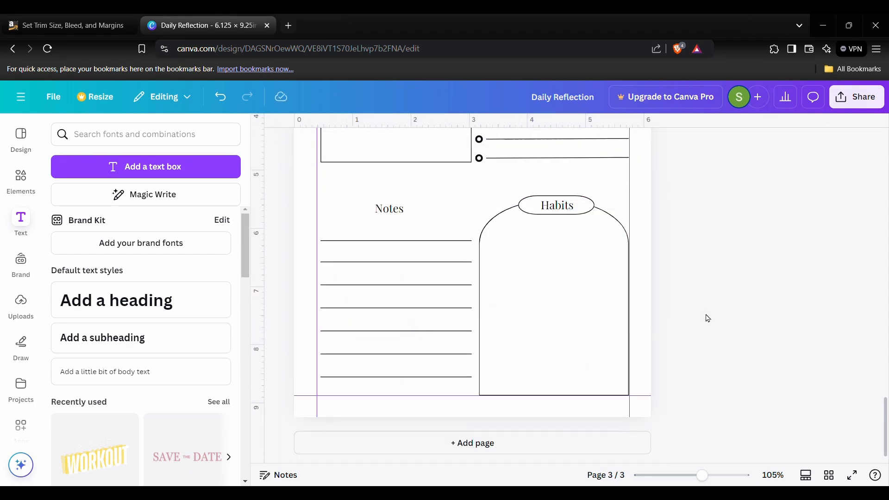
- Shorten the habits arch slightly so its base ends just above the page's lower margin guide
click(564, 326)
drag(560, 396, 562, 397)
click(712, 357)
scroll(712, 357, up, 6)
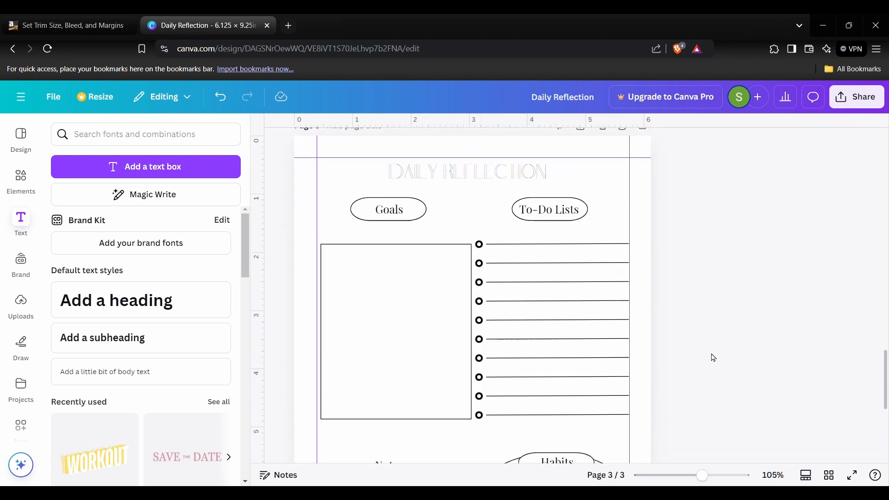
- Scale down the "DAILY REFLECTION" title and keep it centred above the Goals and To-Do Lists labels
click(532, 211)
drag(557, 223, 521, 222)
click(657, 329)
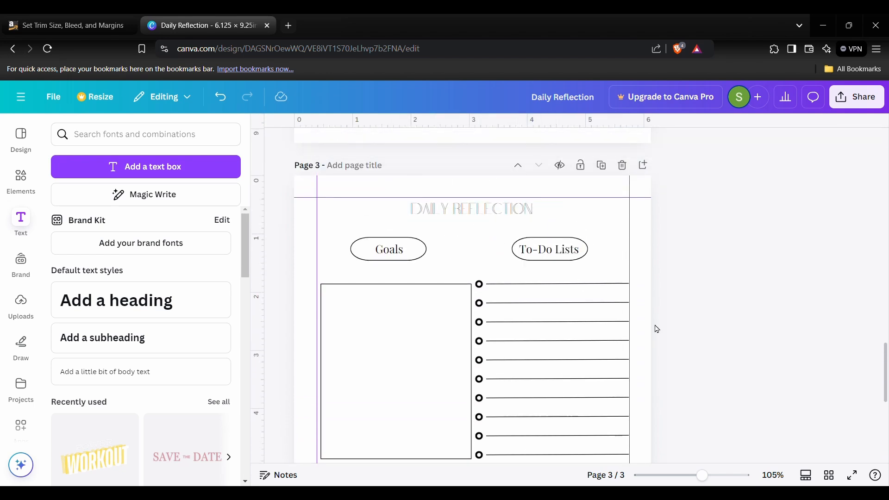
- Add a blank fourth page after the planner page
scroll(657, 328, down, 5)
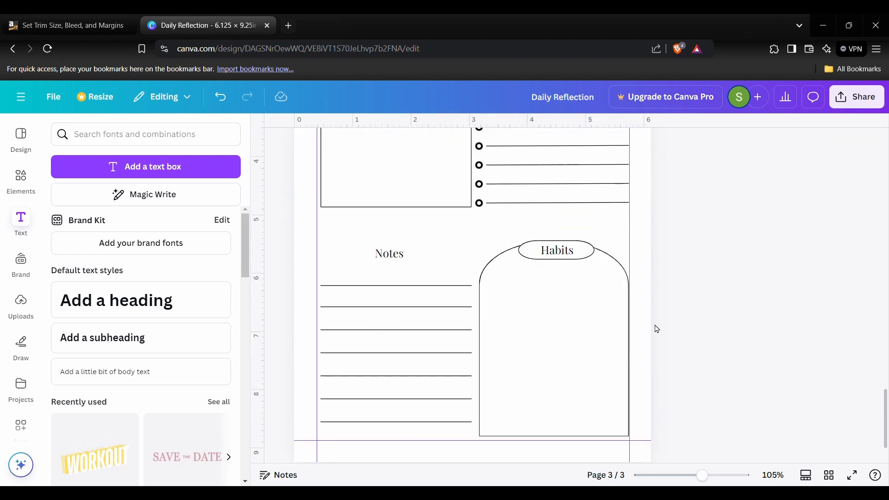
click(494, 440)
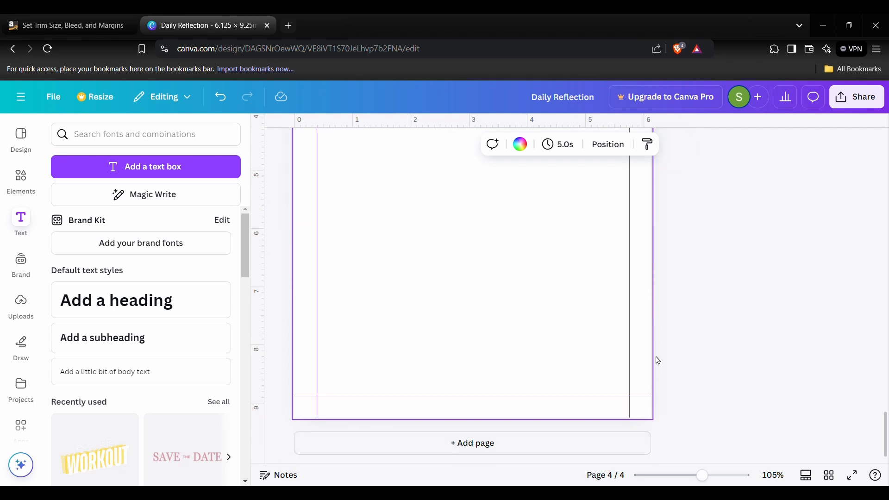
click(694, 484)
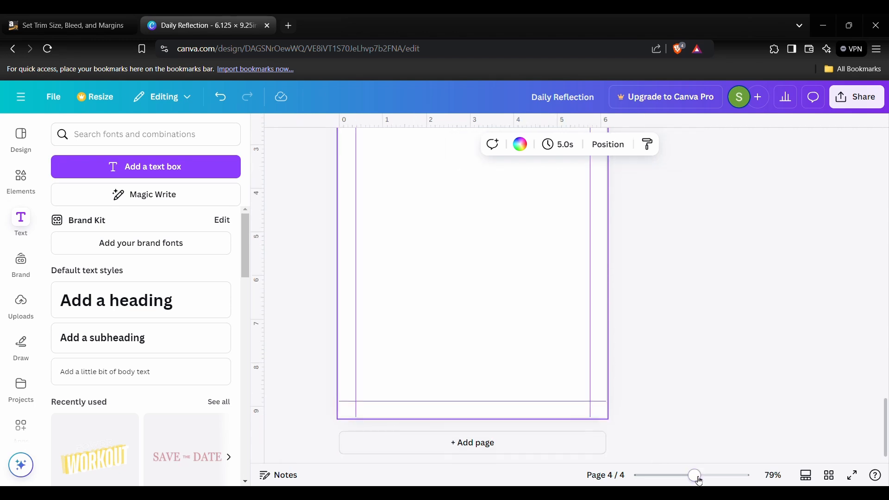
scroll(692, 403, up, 2)
drag(690, 479, 687, 477)
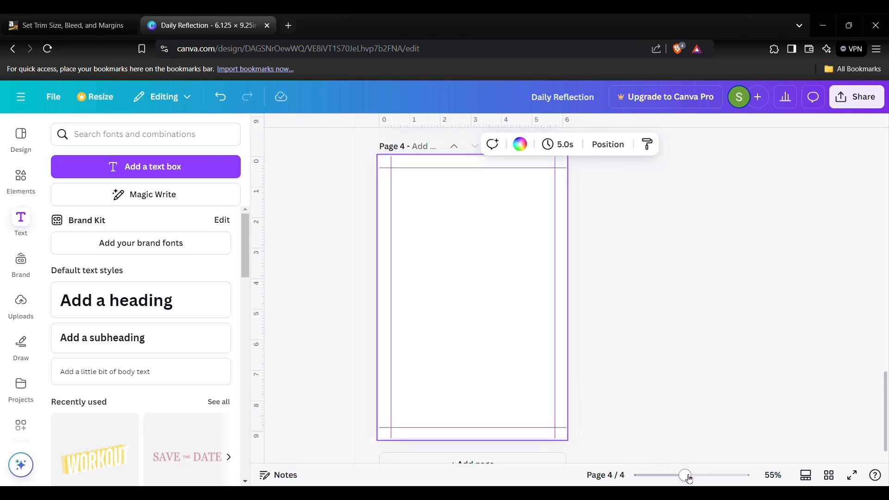
- Search Google for "motivational quotes" in a new browser tab and look through the results
click(288, 27)
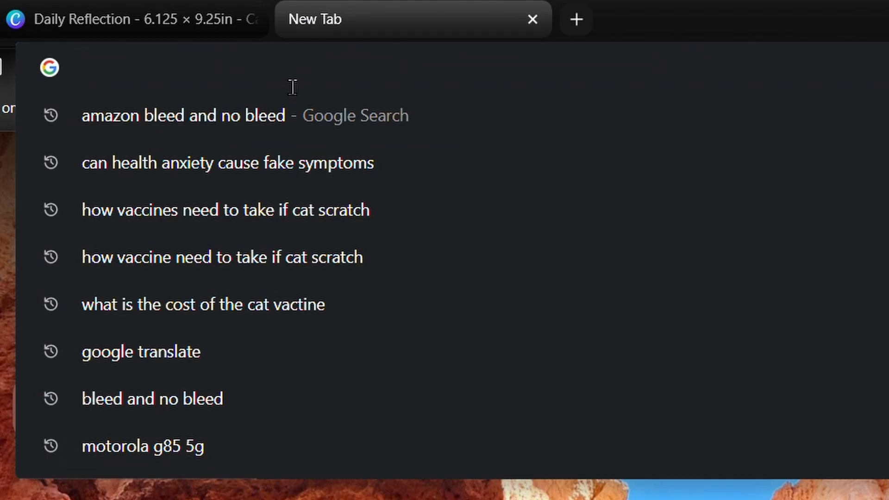
text(mo)
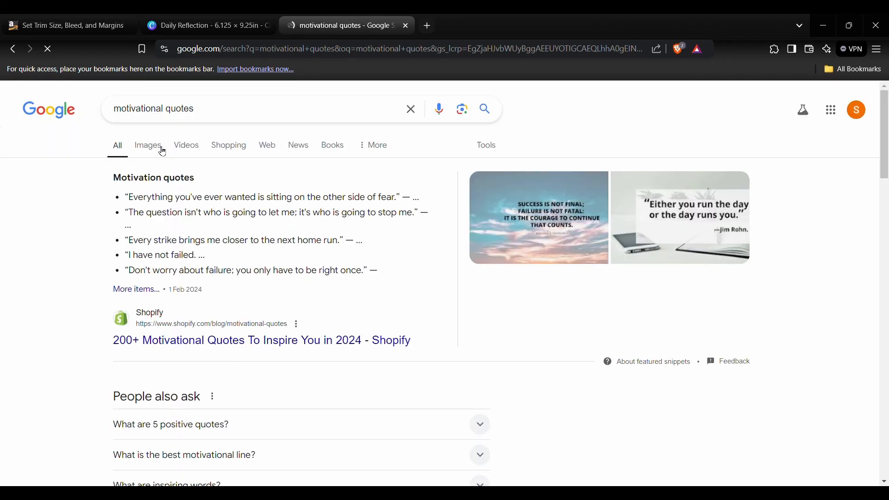
scroll(162, 151, down, 1)
click(206, 391)
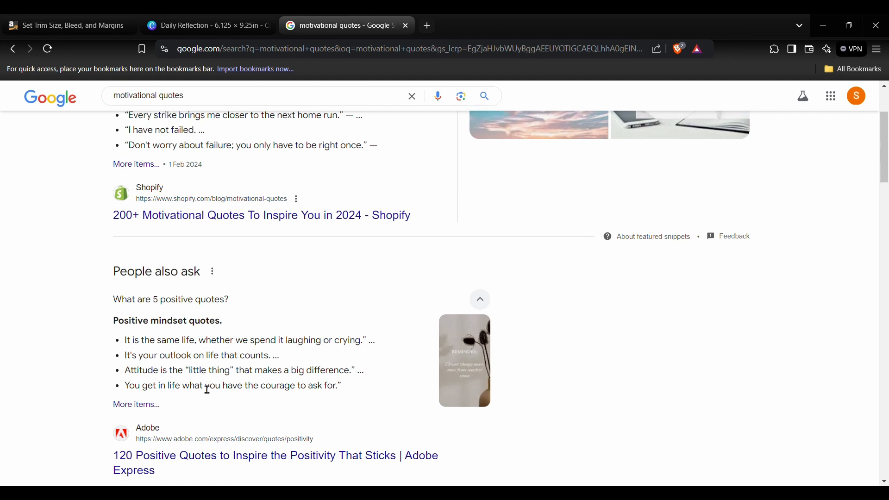
scroll(211, 394, down, 3)
scroll(222, 406, up, 5)
- Refine the Google search to "motivational quotes about daily reflection"
click(236, 114)
text(about dail)
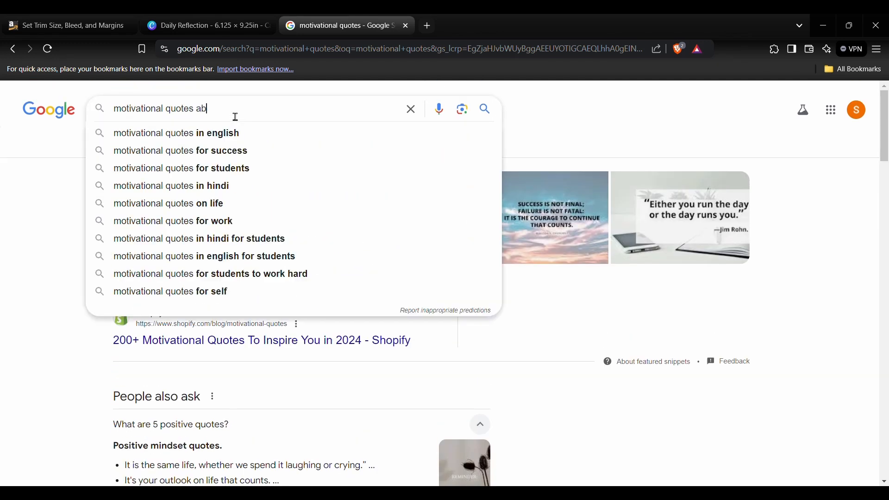
text(y reflection)
key(Return)
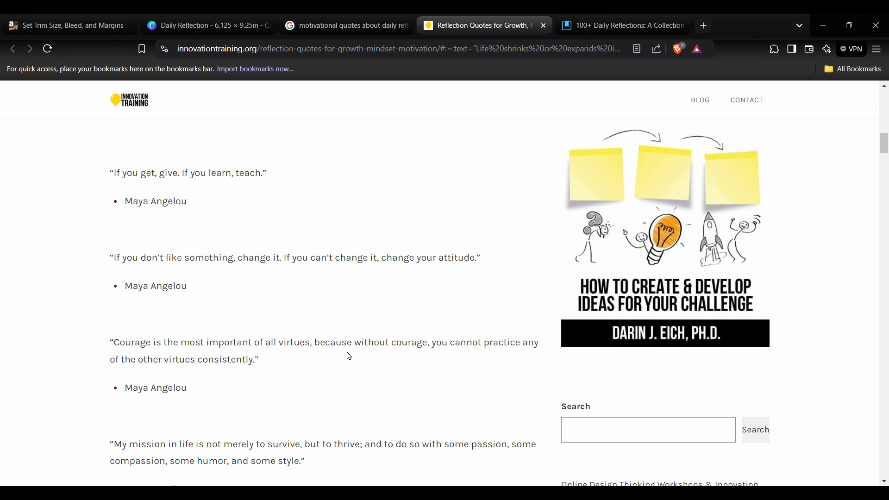
- Pick out the quote beginning "My mission in life is not merely to survive, but to thrive" on the Innovation Training reflection quotes page
scroll(238, 290, down, 8)
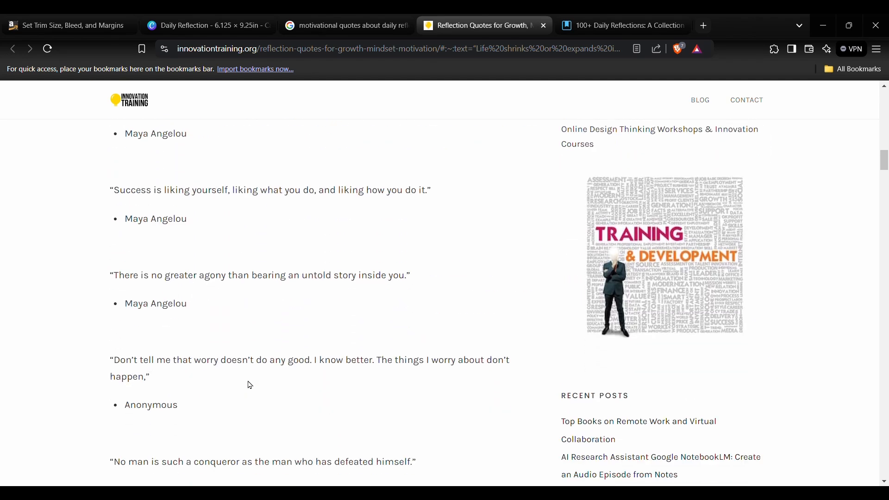
scroll(250, 386, down, 2)
scroll(250, 386, down, 10)
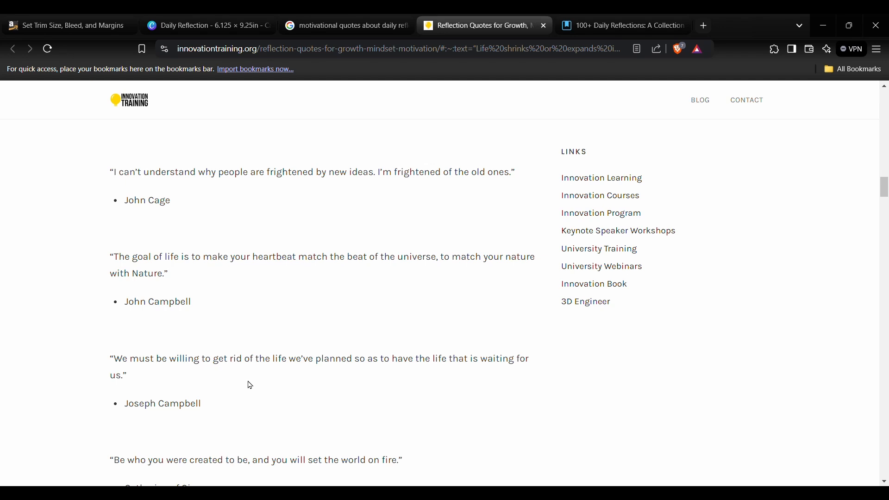
scroll(250, 385, down, 7)
scroll(250, 385, up, 18)
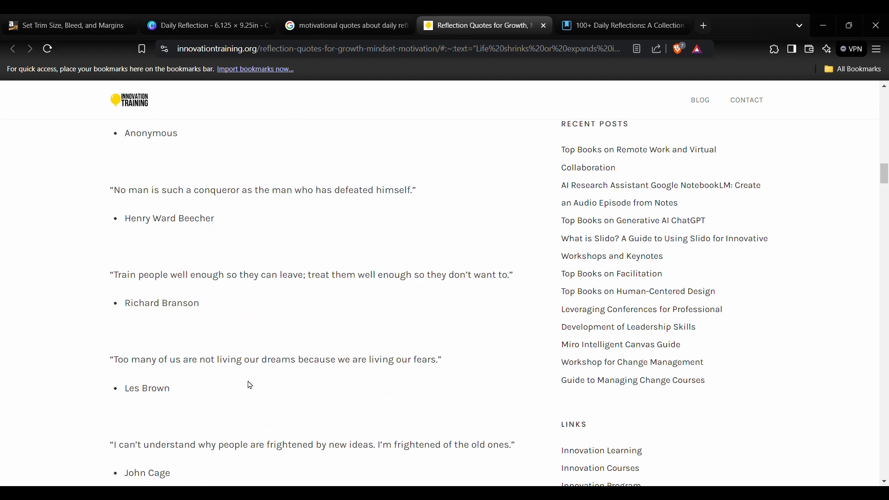
scroll(250, 386, up, 7)
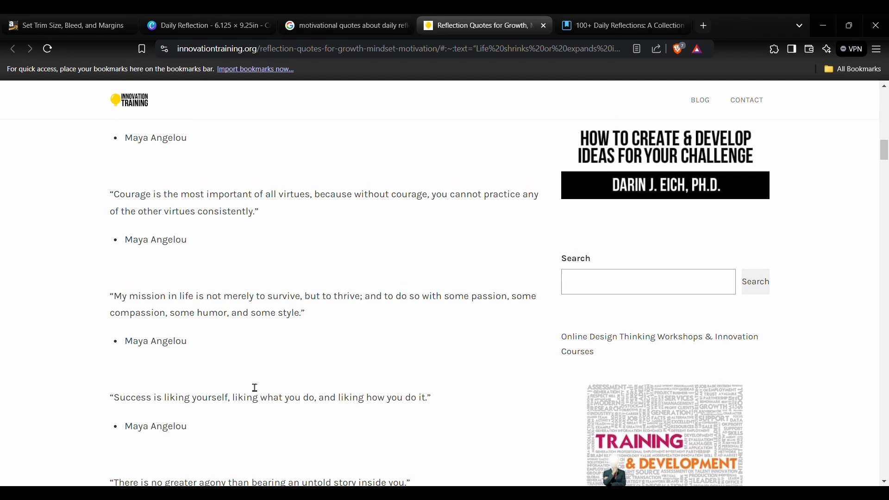
scroll(255, 388, down, 1)
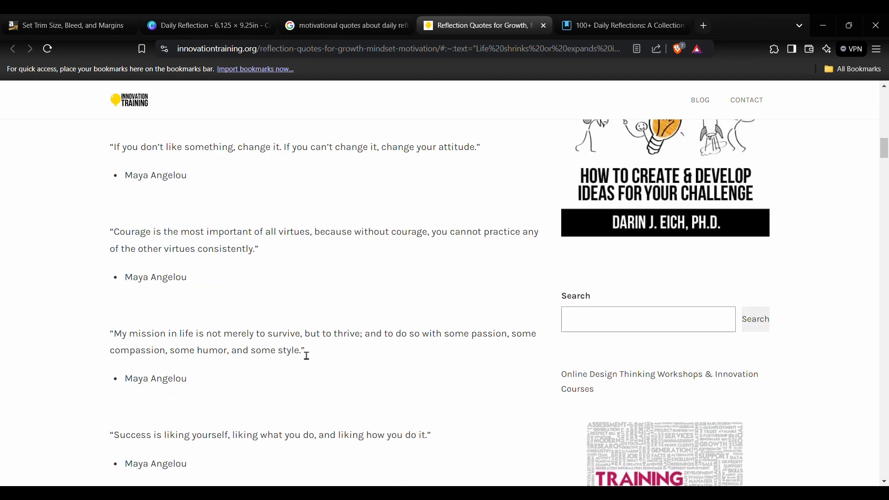
drag(309, 362, 120, 327)
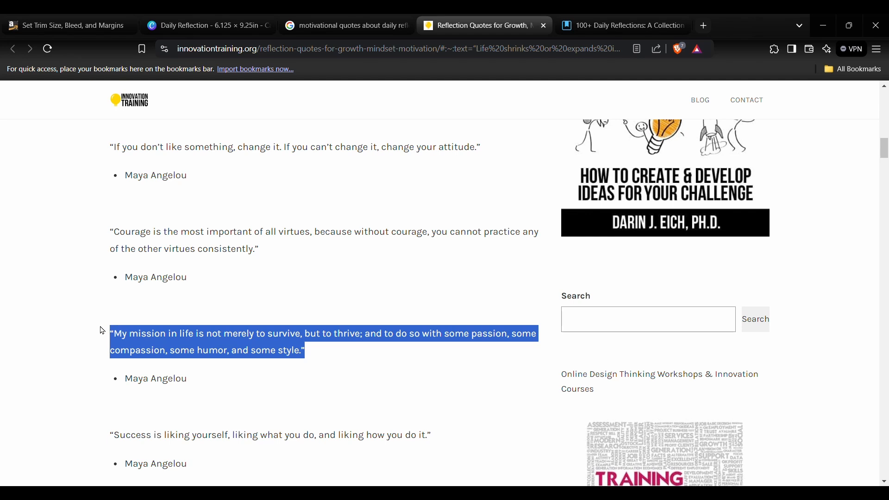
- Back in Canva, add body text on page 4 with the "My mission in life" quote and narrow it to fit between the side margins
key(ctrl+2)
click(122, 370)
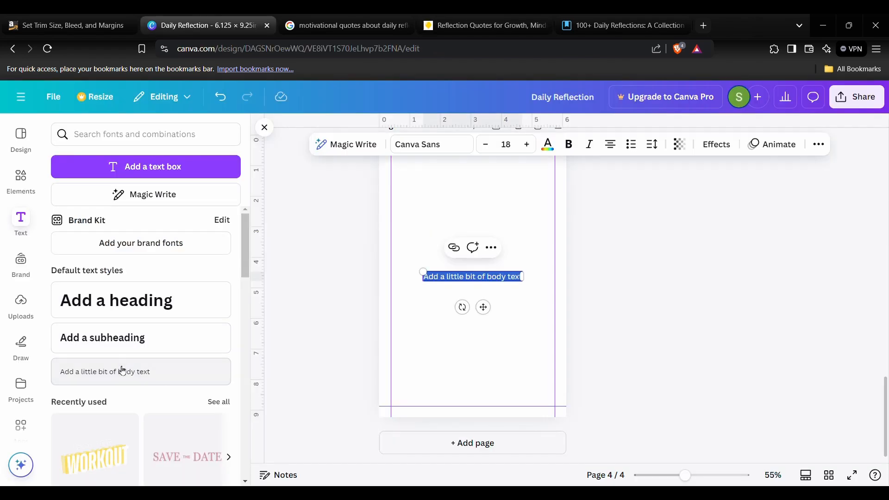
key(ctrl+v)
click(480, 381)
click(518, 299)
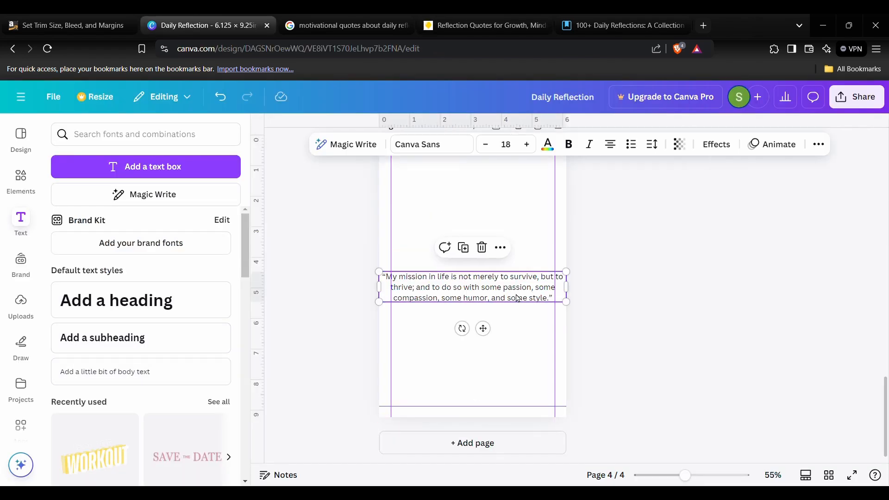
drag(575, 293, 518, 290)
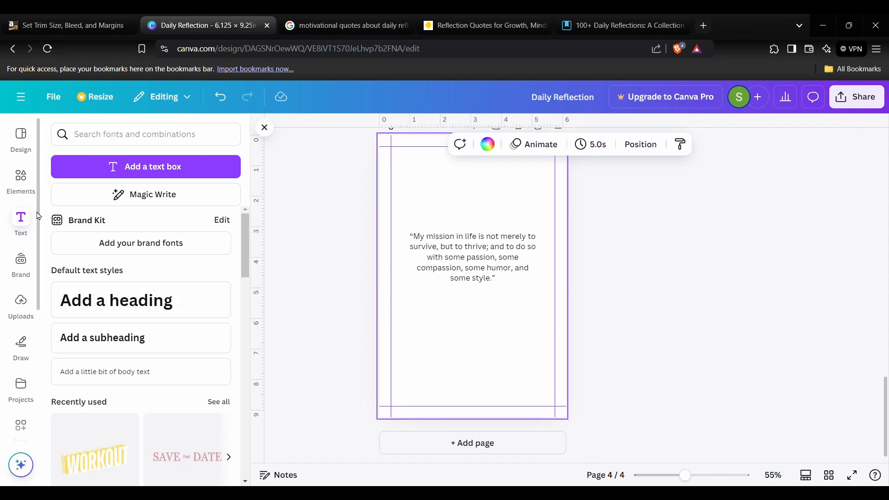
- Add a square shape to page 4 and move it over the upper-left part of the quote
click(22, 183)
scroll(109, 347, up, 10)
scroll(76, 353, down, 4)
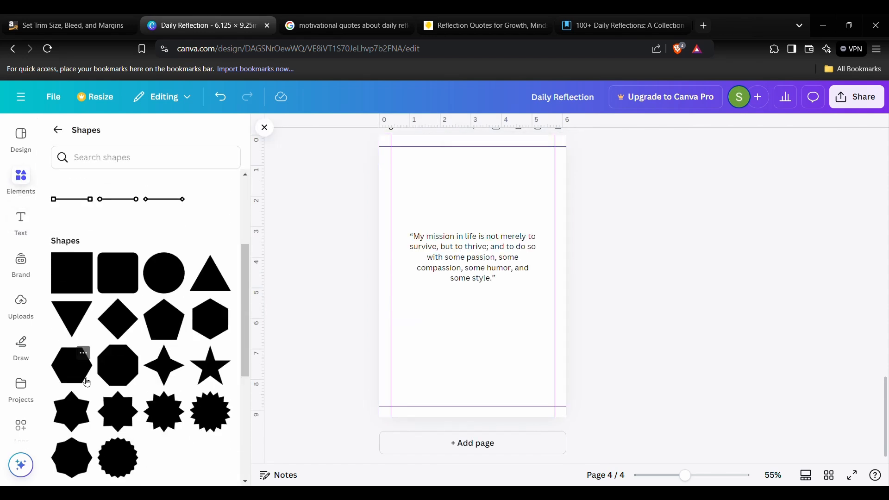
click(80, 290)
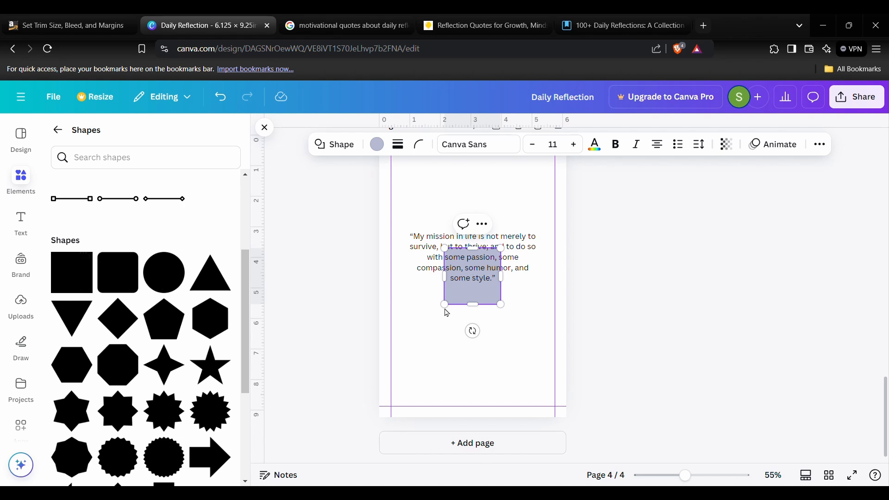
click(505, 333)
click(487, 298)
drag(487, 294, 446, 265)
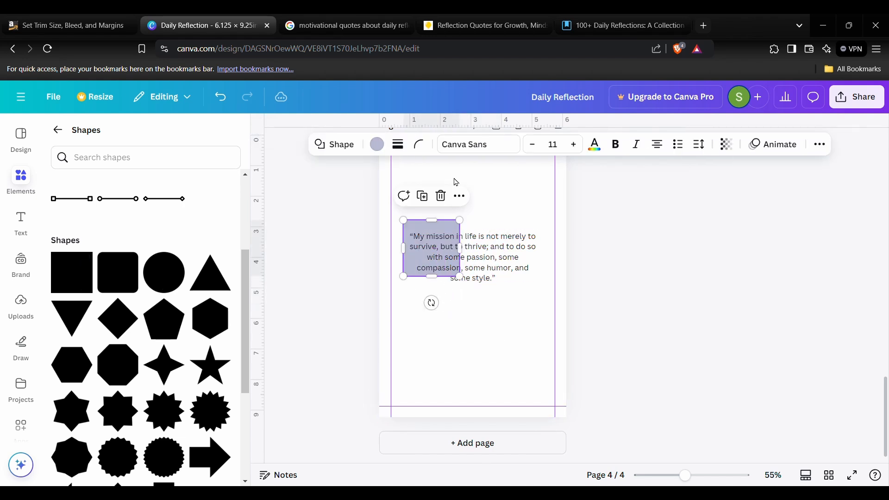
- Give the square a solid border of weight 1 and a white fill
click(398, 144)
drag(325, 219, 333, 222)
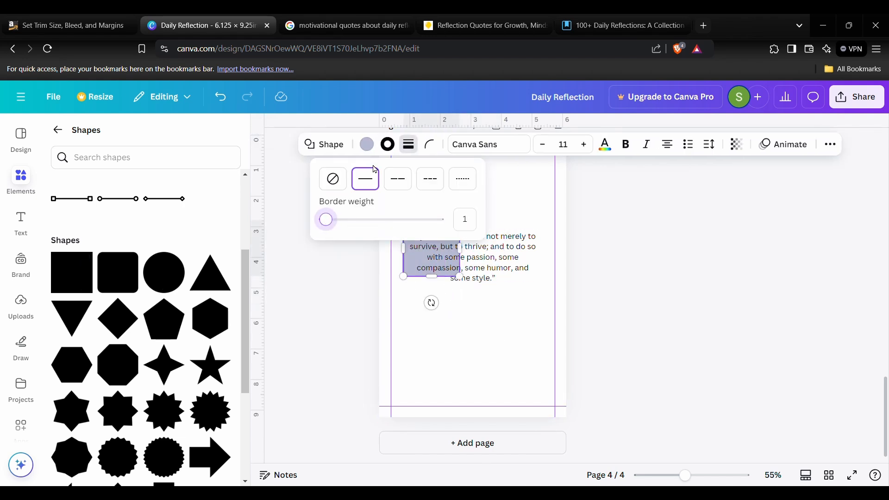
click(367, 144)
click(218, 222)
- Stretch the square into a rectangle that frames the whole quote
drag(460, 248, 545, 248)
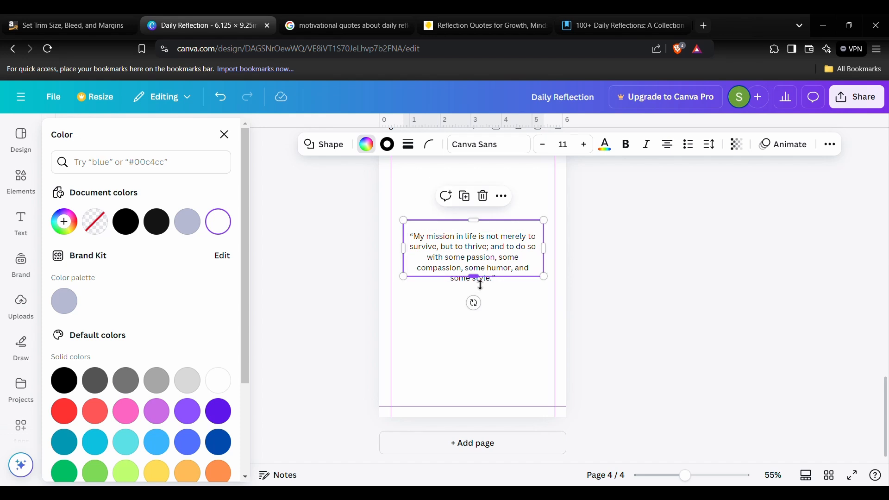
drag(480, 284, 482, 301)
click(486, 348)
click(518, 291)
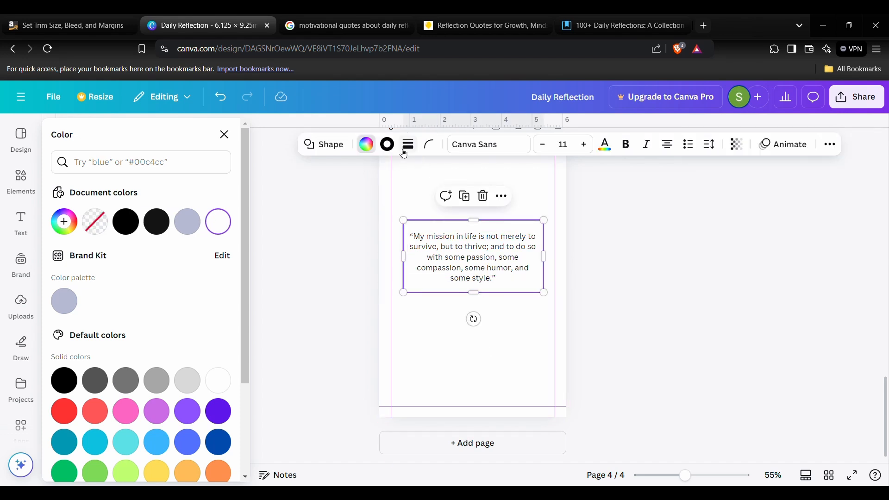
- Duplicate the quote frame, offset the copy slightly down and to the right, and send it to the back
click(467, 203)
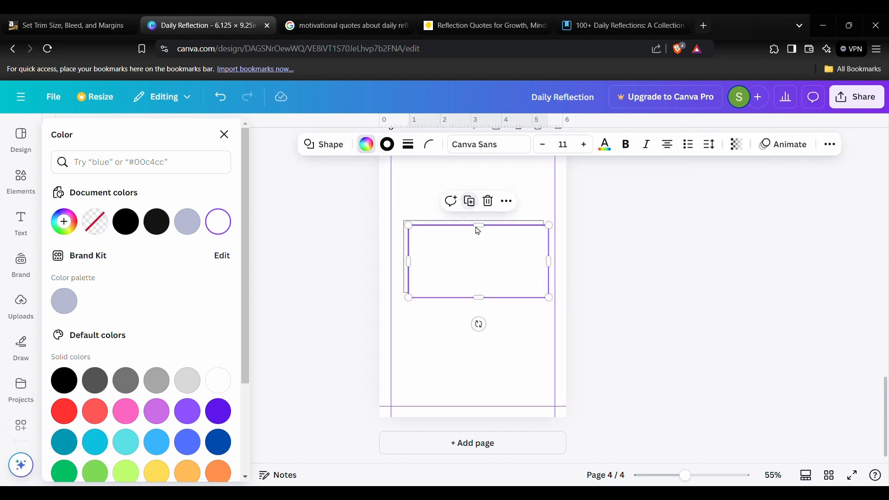
mouse_move(496, 293)
mouse_down()
mouse_move(499, 333)
mouse_move(495, 295)
mouse_up()
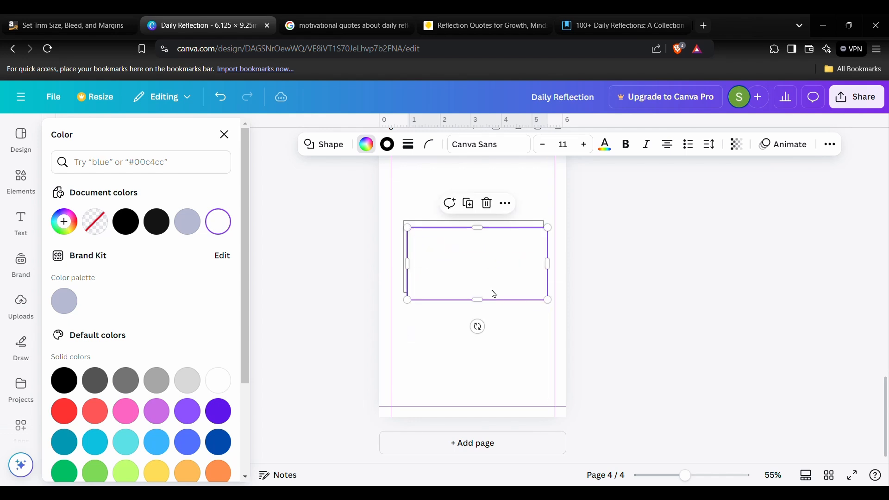
click(508, 209)
mouse_move(546, 358)
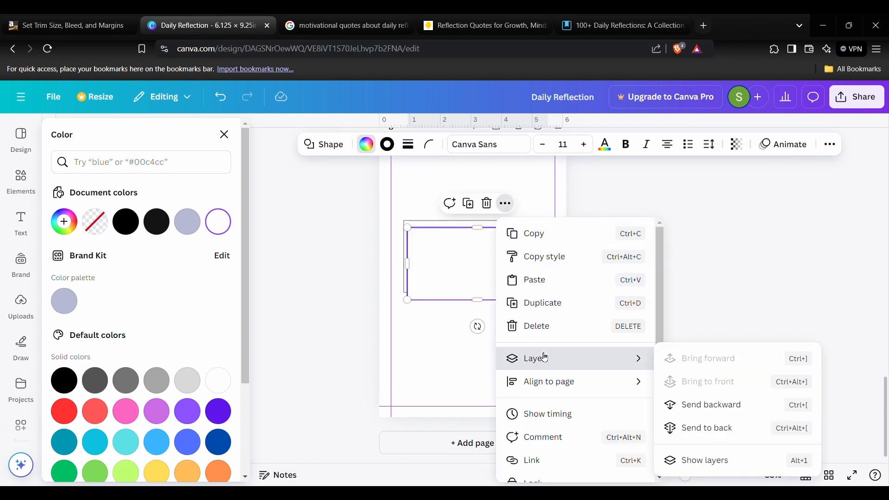
click(703, 427)
- Set the quote in Playfair Display and shift both frames slightly left to centre them around it
click(514, 304)
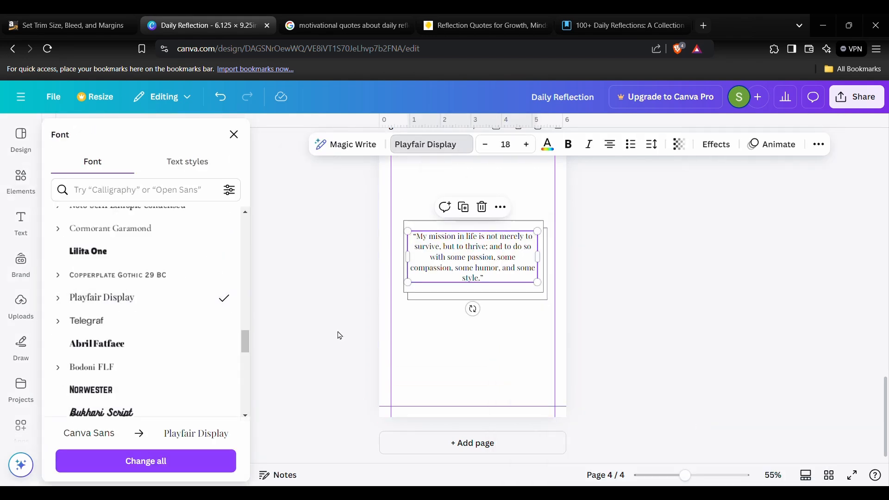
drag(337, 335, 552, 303)
drag(521, 296, 515, 296)
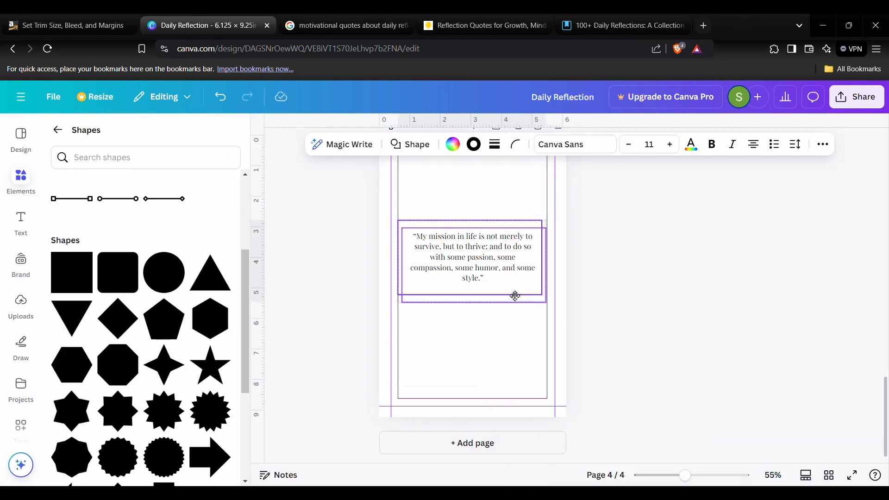
scroll(516, 324, up, 2)
- Copy the author name "Maya Angelou" from the quotes page and add it on a new line below the quote
click(509, 347)
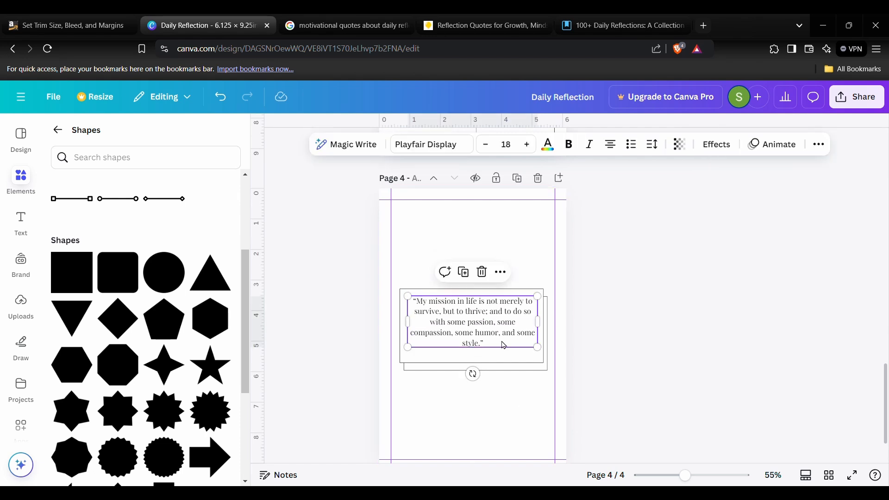
click(504, 345)
key(Return)
click(440, 25)
drag(189, 384, 125, 378)
key(ctrl+c)
click(208, 25)
key(ctrl+v)
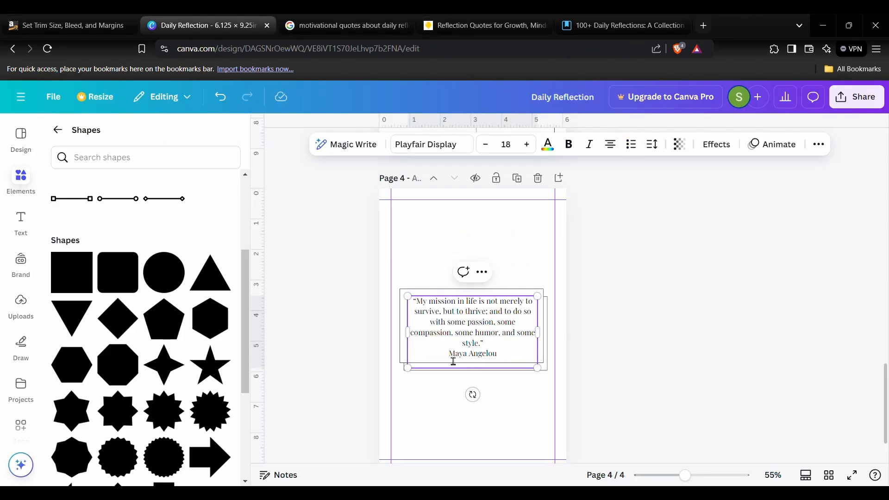
click(500, 409)
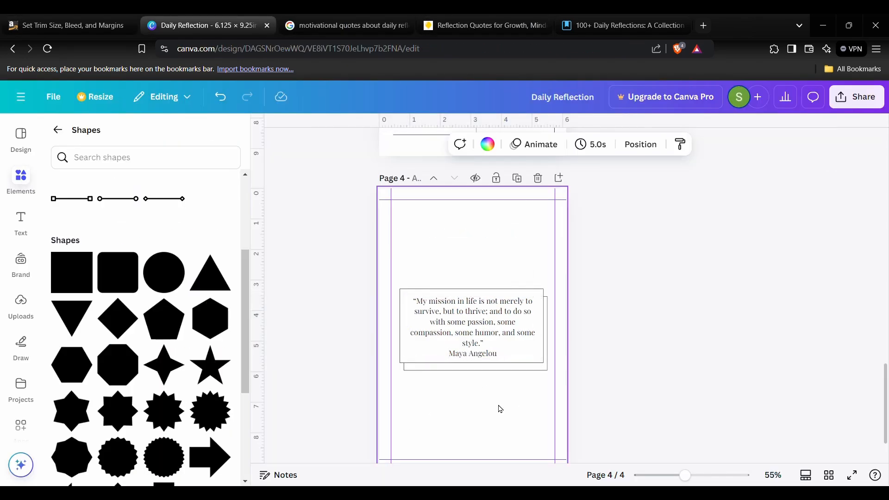
- Select the rear quote frame and set its transparency to about 66 so it looks lighter than the front frame
click(526, 373)
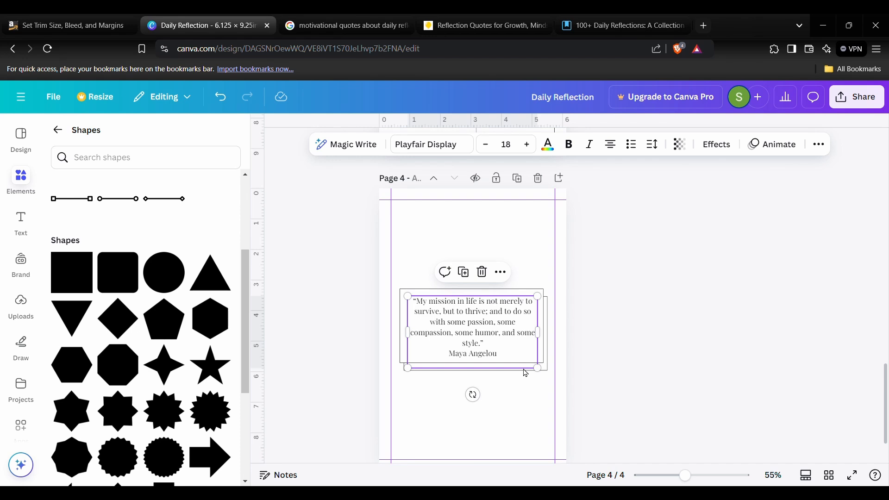
click(550, 373)
click(548, 372)
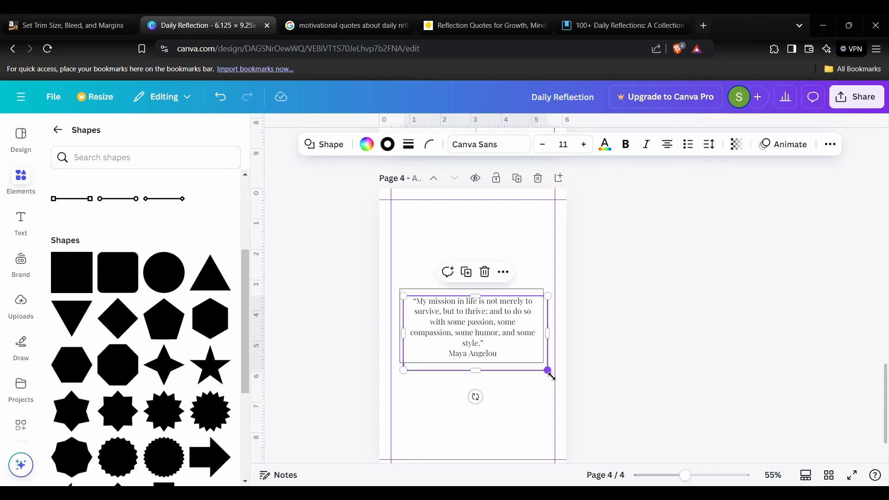
click(737, 144)
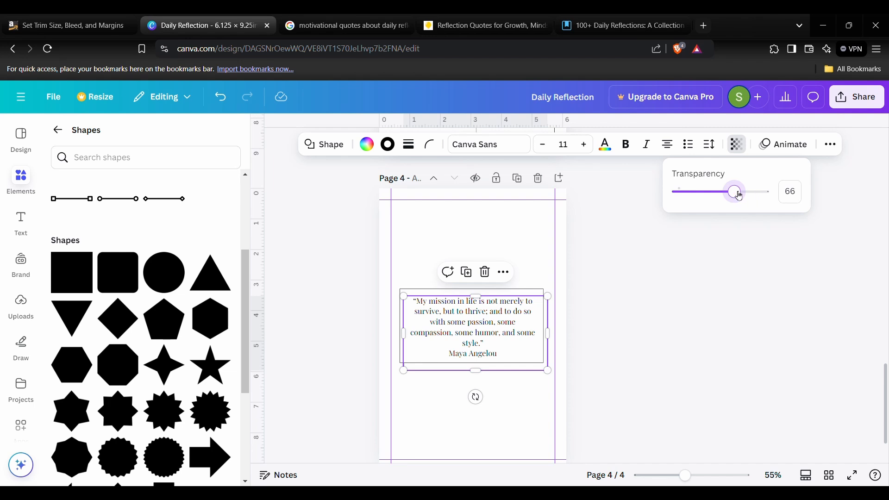
click(515, 425)
- Add a blank page after the Maya Angelou quote page
scroll(606, 380, down, 2)
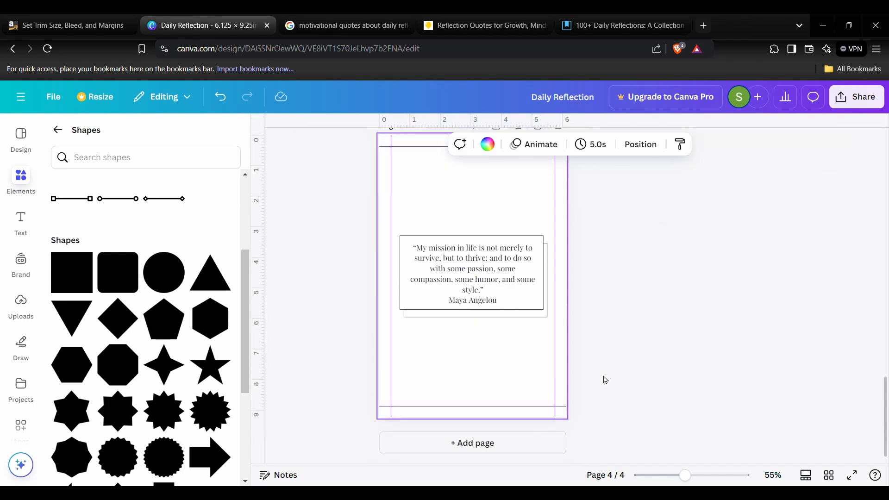
click(692, 410)
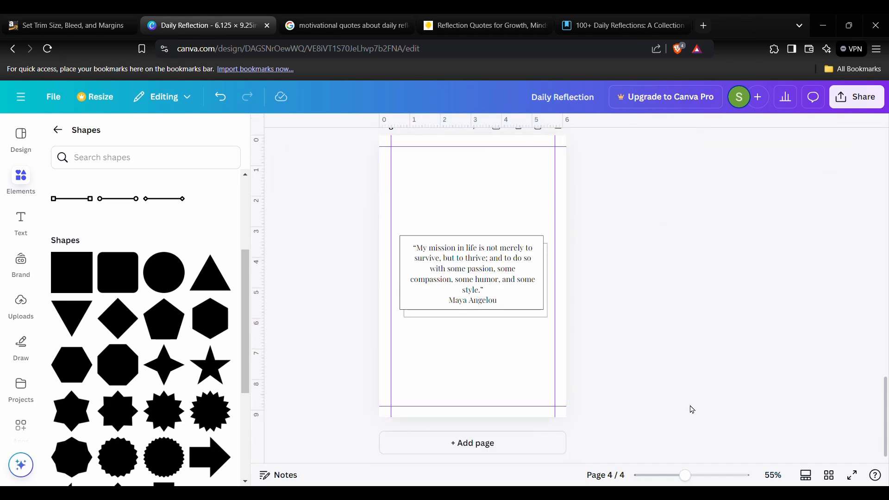
click(501, 449)
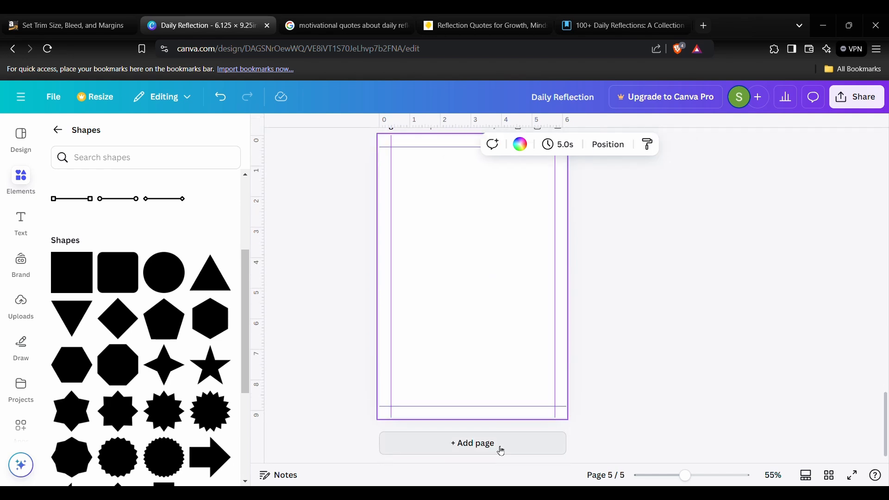
scroll(147, 275, up, 3)
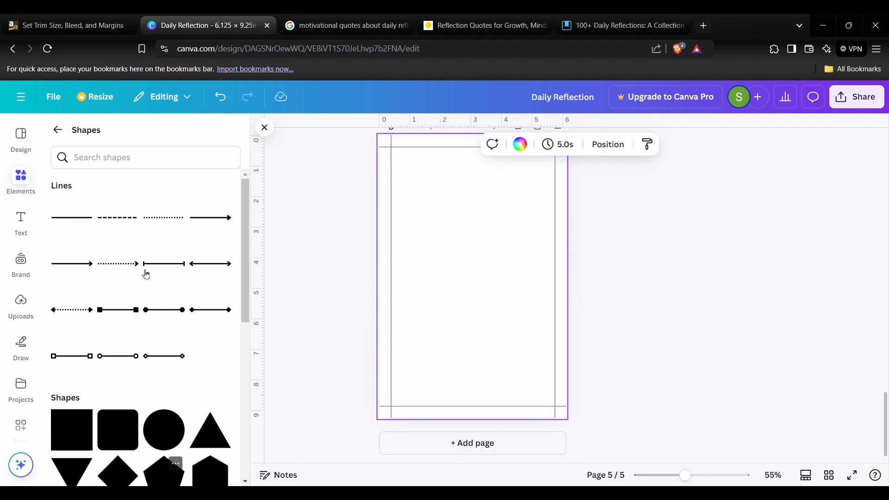
click(89, 218)
scroll(484, 318, up, 2)
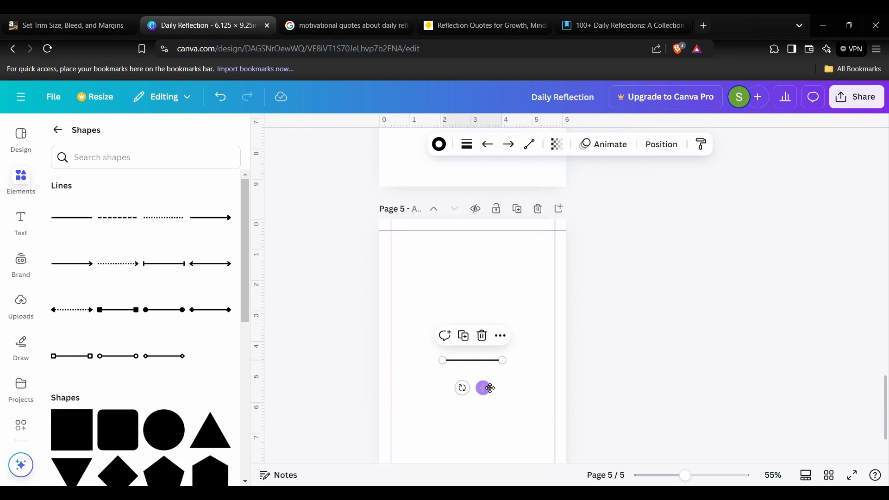
drag(490, 388, 559, 251)
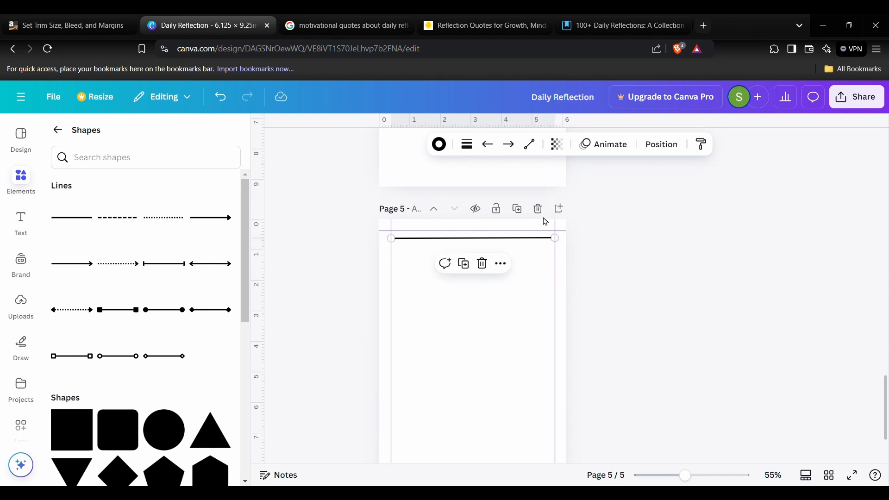
click(483, 265)
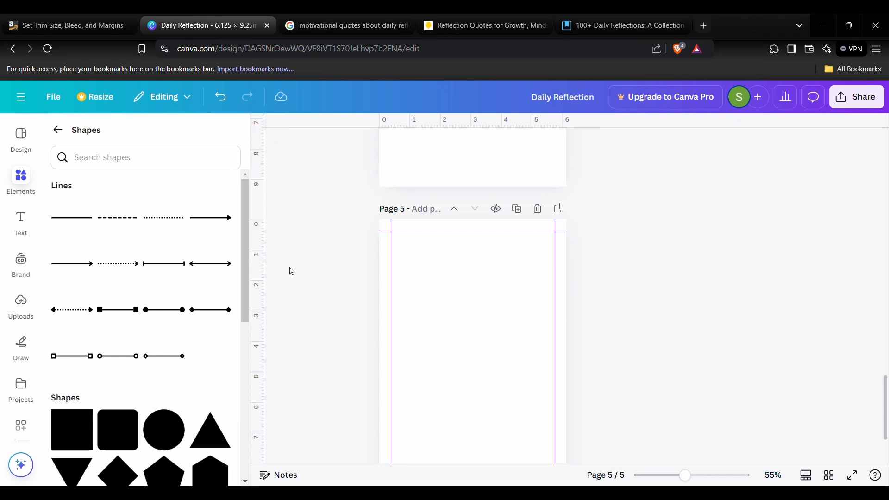
- Add a solid horizontal line about 4.4 inches long near the top of page 5
click(77, 226)
drag(483, 388, 439, 302)
drag(461, 274, 542, 281)
- Duplicate the line repeatedly until the staggered stack of lines reaches about 7 inches down the page
click(456, 249)
click(462, 253)
click(467, 261)
click(472, 266)
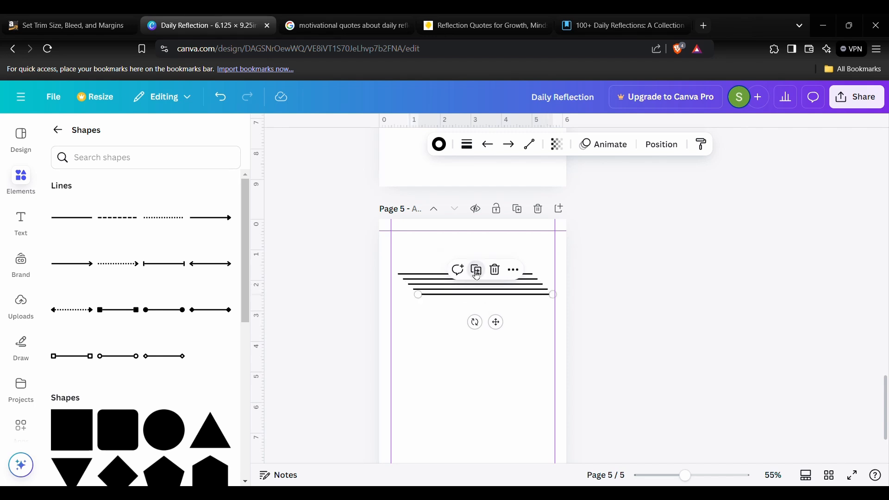
click(477, 271)
click(483, 277)
double_click(489, 282)
click(498, 290)
click(502, 295)
click(507, 300)
click(512, 305)
click(517, 310)
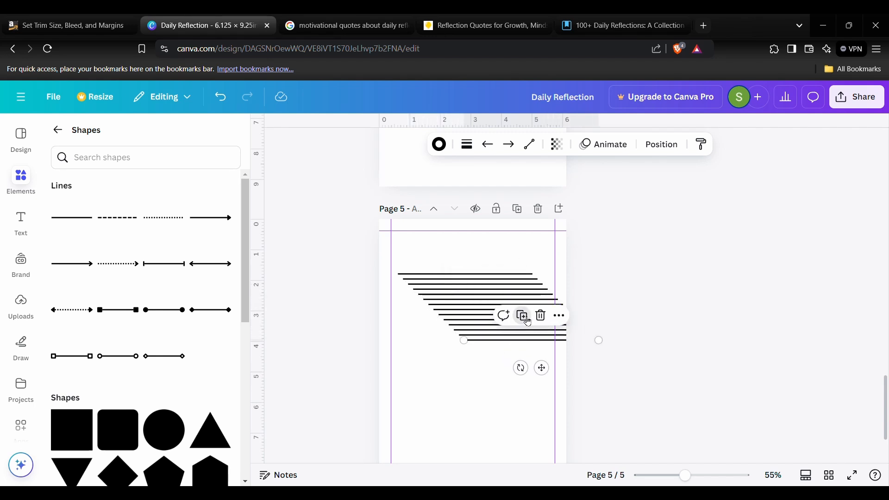
click(523, 316)
double_click(528, 321)
click(538, 331)
click(543, 336)
double_click(550, 345)
click(560, 356)
click(565, 361)
click(570, 366)
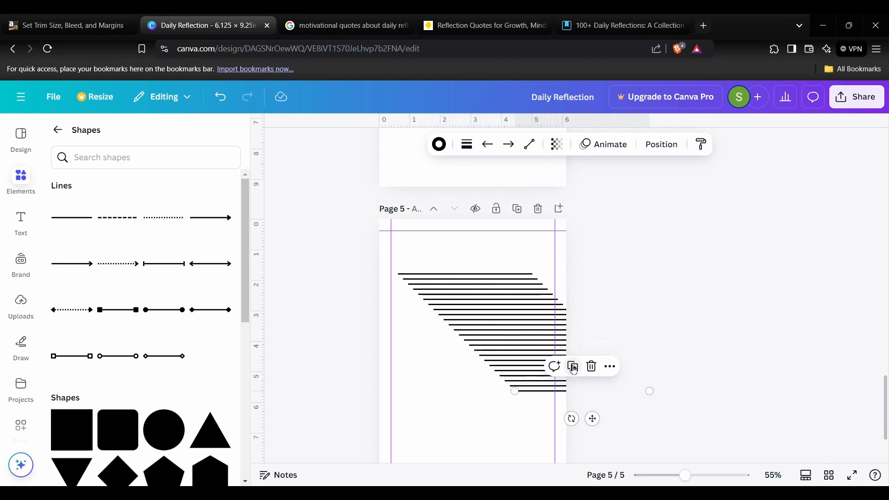
double_click(575, 370)
click(585, 380)
double_click(590, 385)
click(597, 391)
click(464, 246)
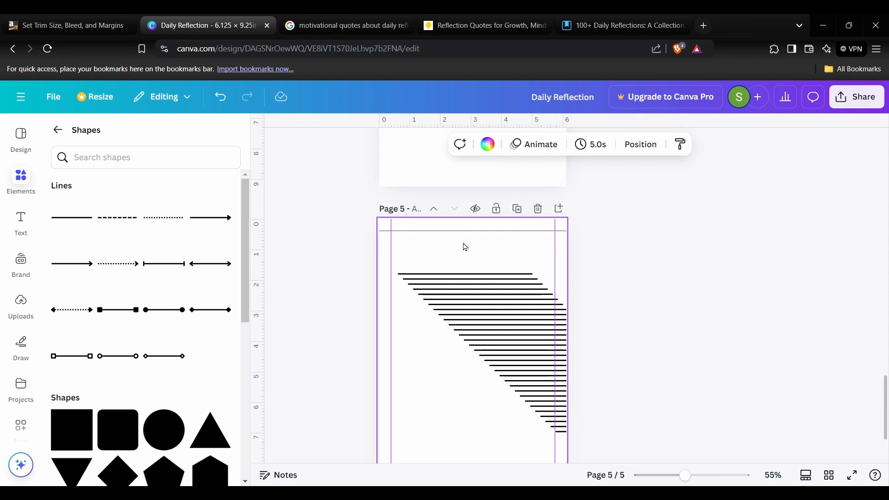
- Select all the stacked lines and align them to their left ends
drag(438, 251, 568, 441)
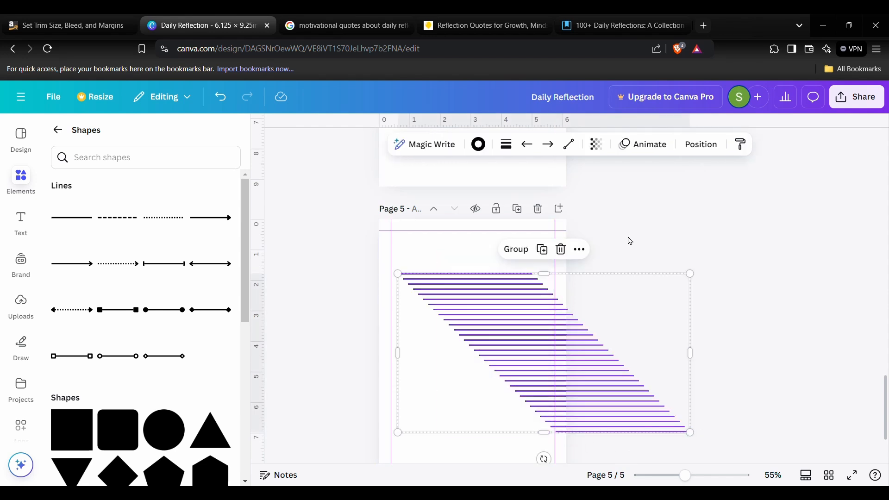
click(705, 145)
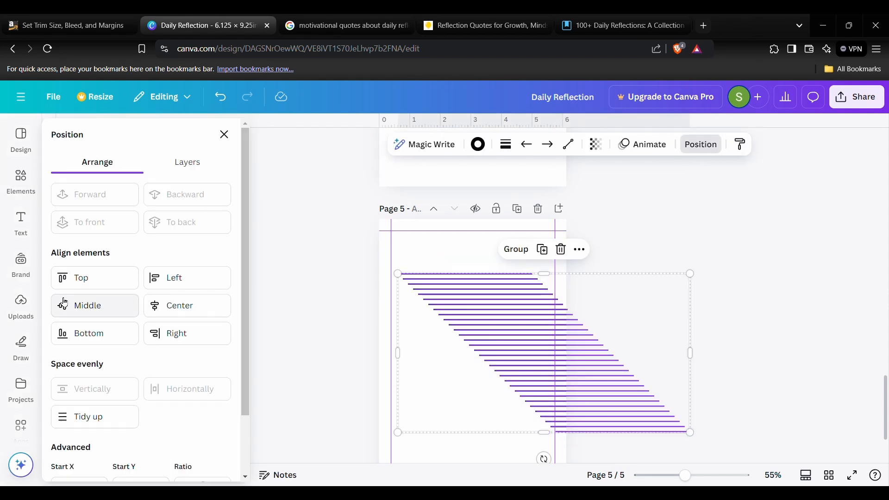
click(163, 278)
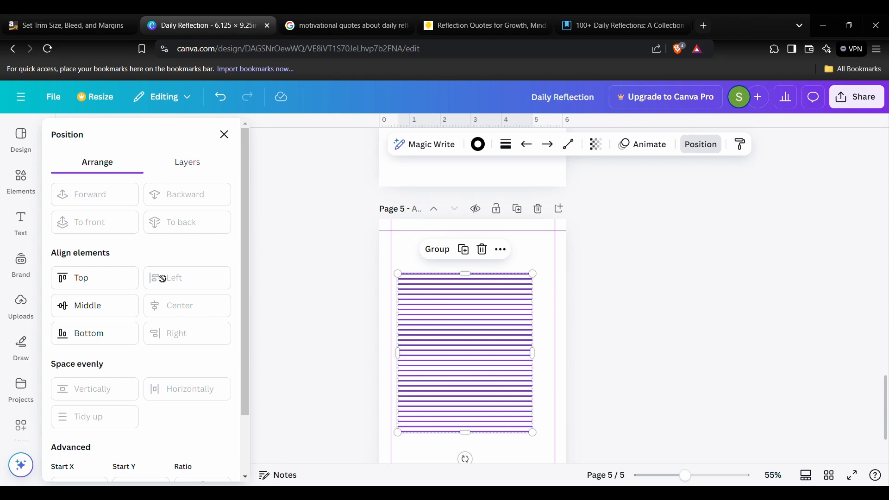
- Enlarge the block of lines until it spans past both side edges and between the top and bottom margins of page 5
drag(532, 274, 554, 250)
scroll(539, 440, down, 1)
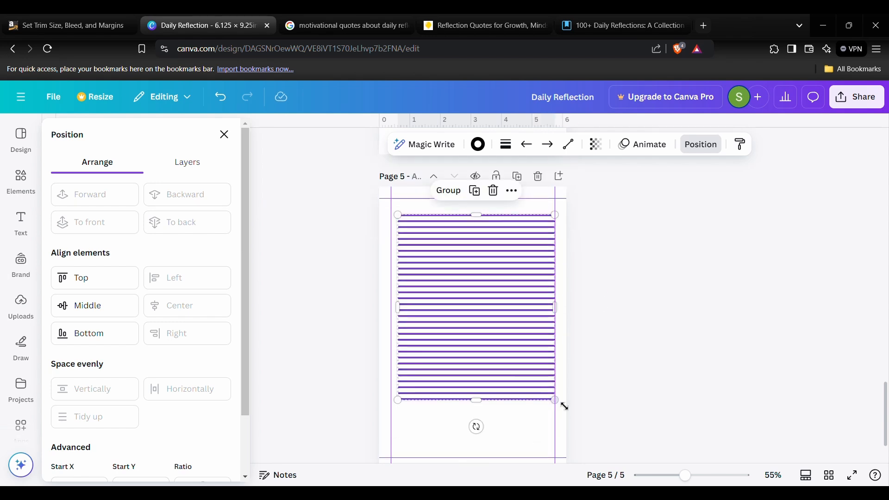
drag(556, 411, 562, 426)
drag(397, 400, 349, 458)
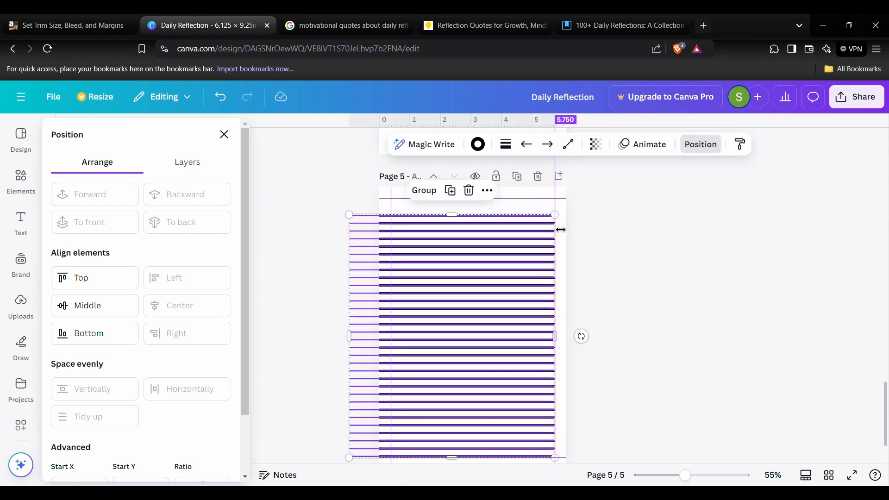
drag(555, 214, 573, 198)
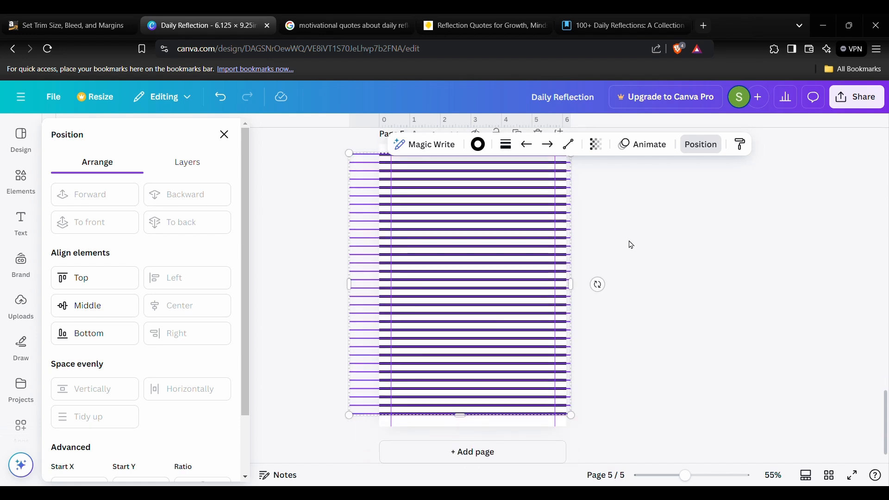
- Set the line weight of all the ruled lines to 1
click(506, 144)
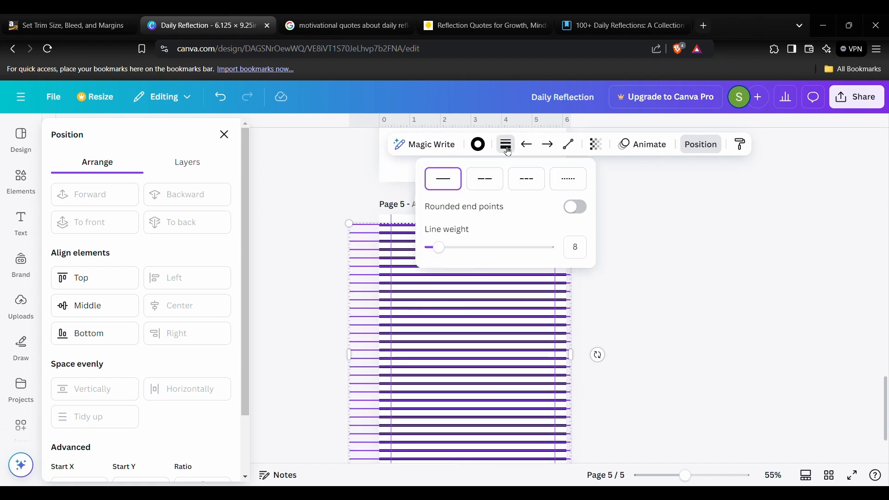
drag(435, 247, 431, 250)
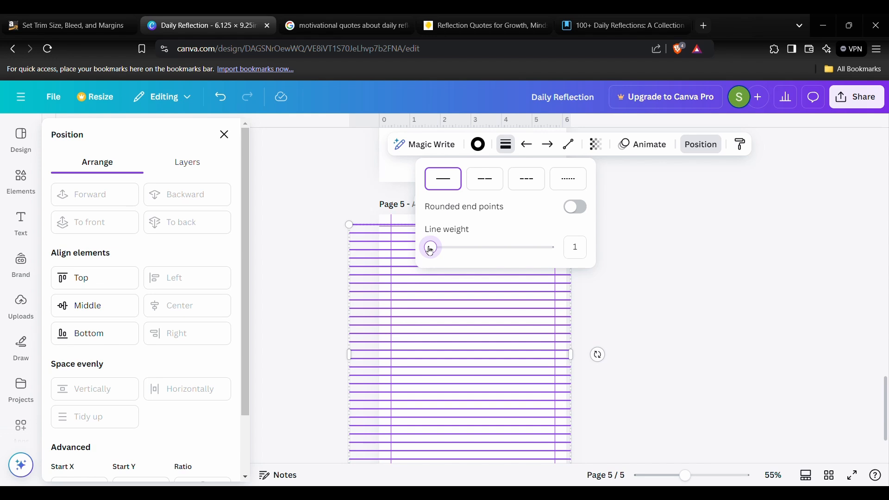
click(621, 298)
- Enlarge and shift the ruled lines for wider spacing, starting about 1.2 inches below the page's top edge to leave header space
click(520, 199)
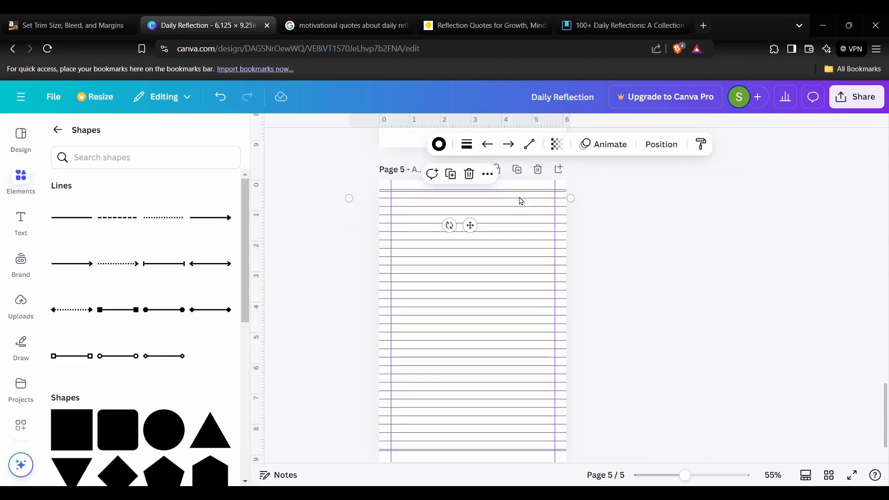
drag(356, 183, 683, 475)
scroll(625, 393, up, 2)
drag(571, 351, 571, 369)
scroll(721, 344, down, 3)
scroll(721, 343, up, 2)
drag(520, 238, 516, 241)
drag(649, 191, 671, 183)
drag(481, 261, 481, 281)
click(720, 299)
scroll(605, 383, down, 1)
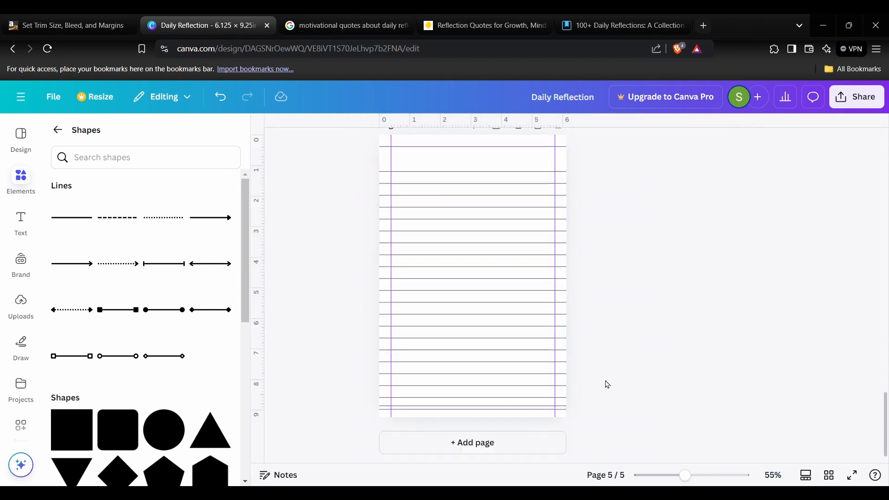
- Add a body text box reading "Daily Reflection" centred at the top of page 5, above the ruled lines
scroll(714, 409, up, 3)
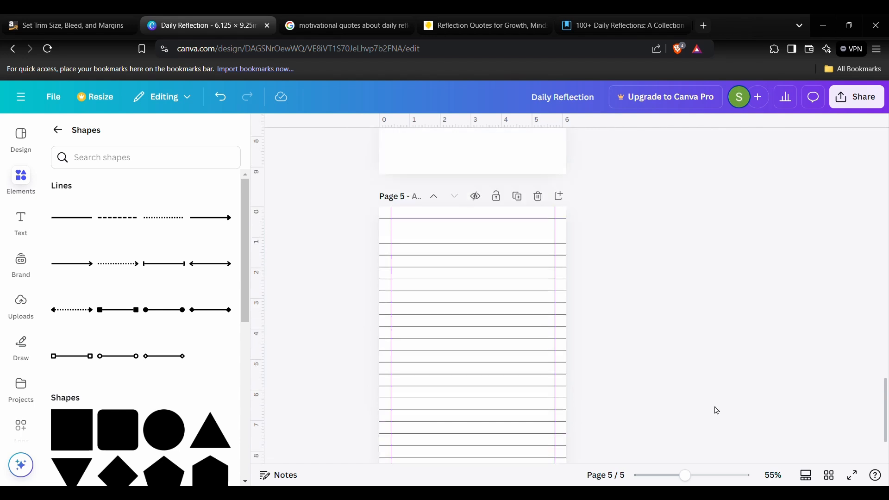
scroll(293, 215, up, 10)
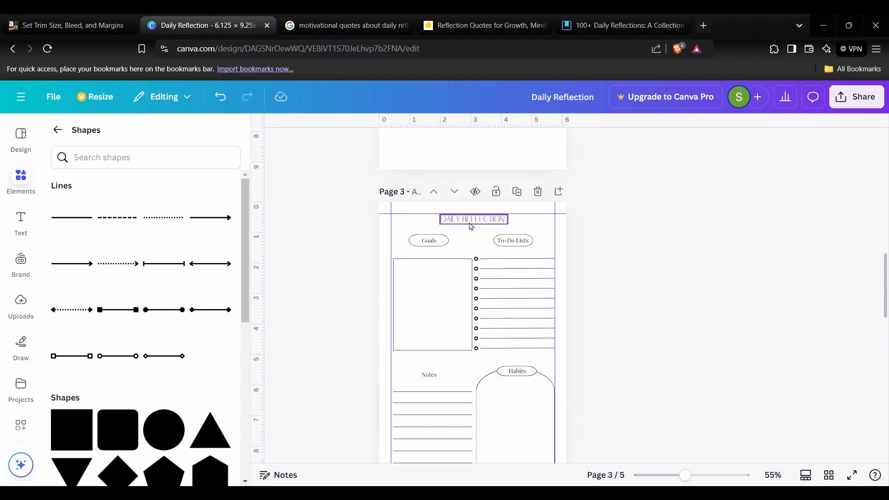
double_click(470, 223)
click(21, 222)
scroll(166, 371, down, 5)
scroll(481, 291, down, 10)
click(482, 292)
scroll(116, 398, up, 5)
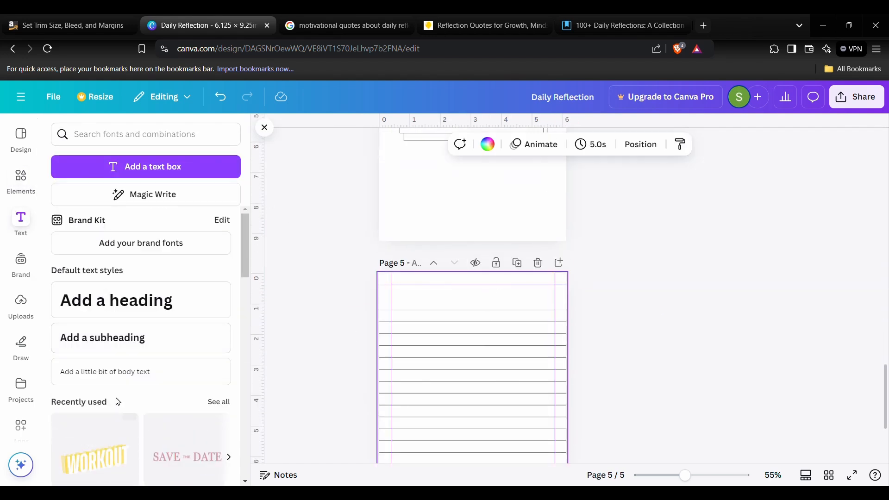
click(117, 377)
text(Daily Reflection)
drag(496, 370, 498, 291)
click(302, 290)
- Add a "Date:" label at the left margin just above the first ruled line
click(139, 373)
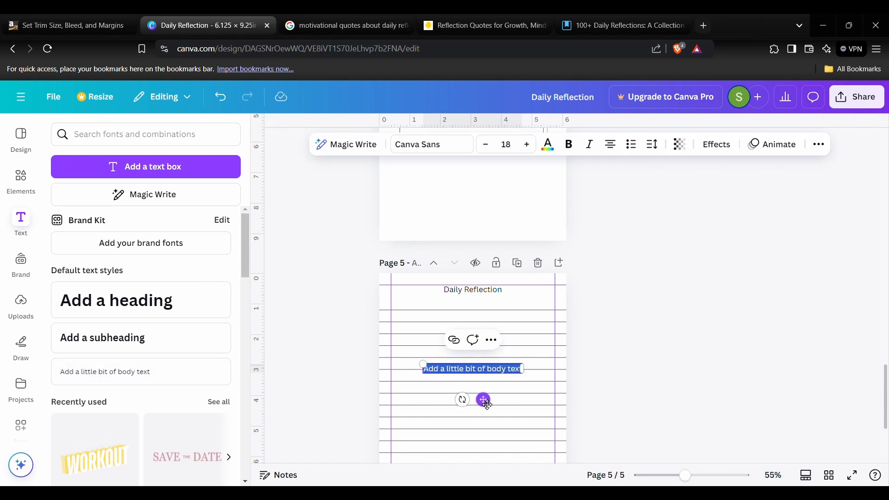
drag(485, 400, 451, 329)
text(Date:)
click(486, 314)
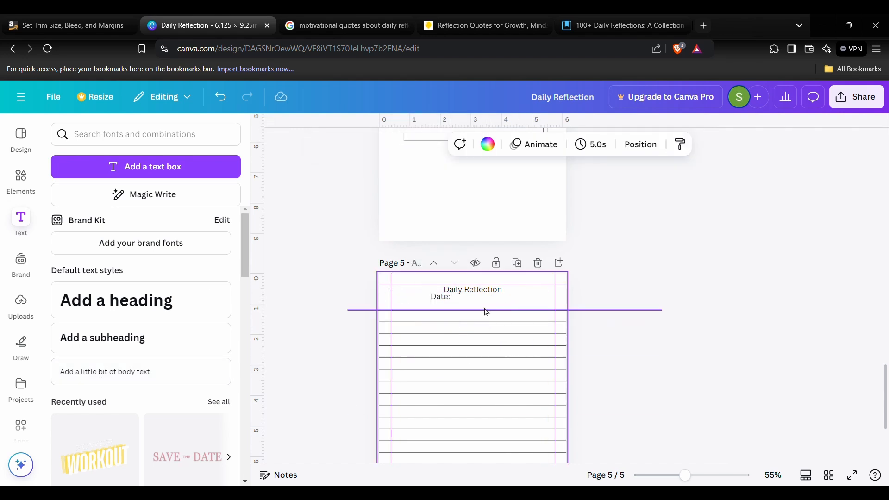
drag(447, 298, 405, 300)
click(689, 335)
- Set both the "Daily Reflection" title and the "Date:" label on page 5 in Playfair Display
click(510, 293)
click(490, 290)
click(431, 144)
click(96, 296)
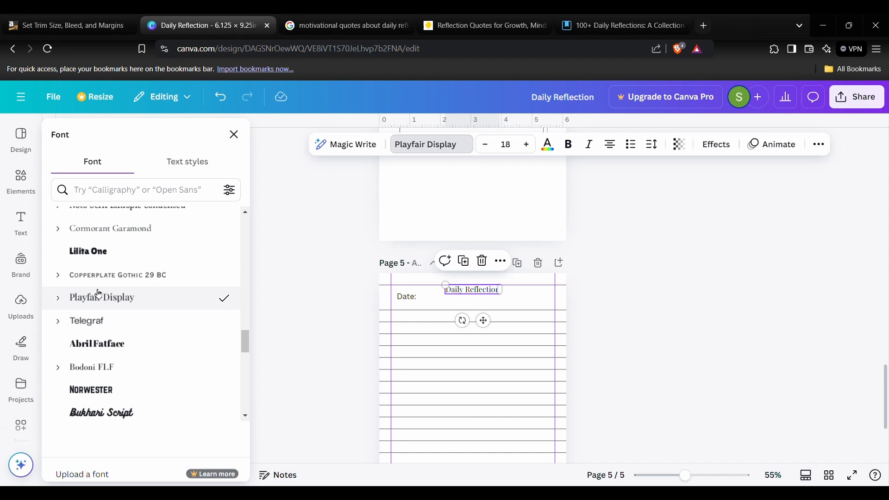
click(406, 299)
click(96, 299)
click(599, 328)
- Search the element library for "time" graphics
scroll(600, 327, down, 3)
click(21, 181)
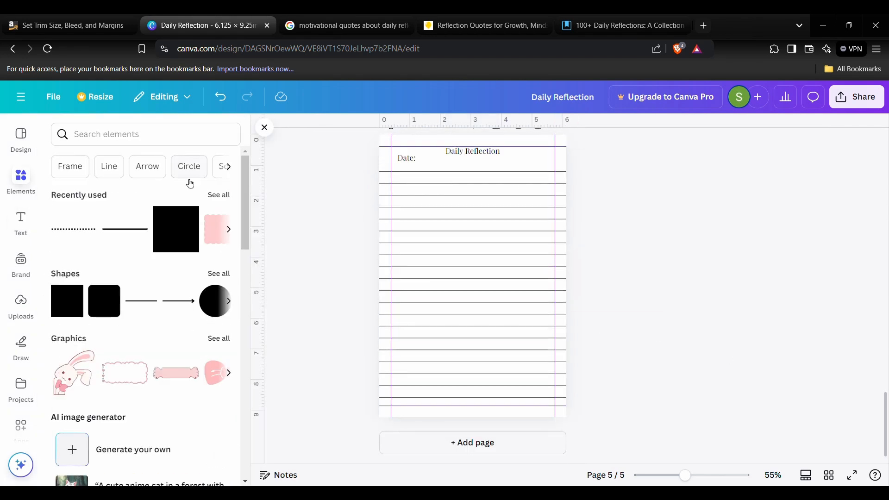
click(150, 148)
click(149, 149)
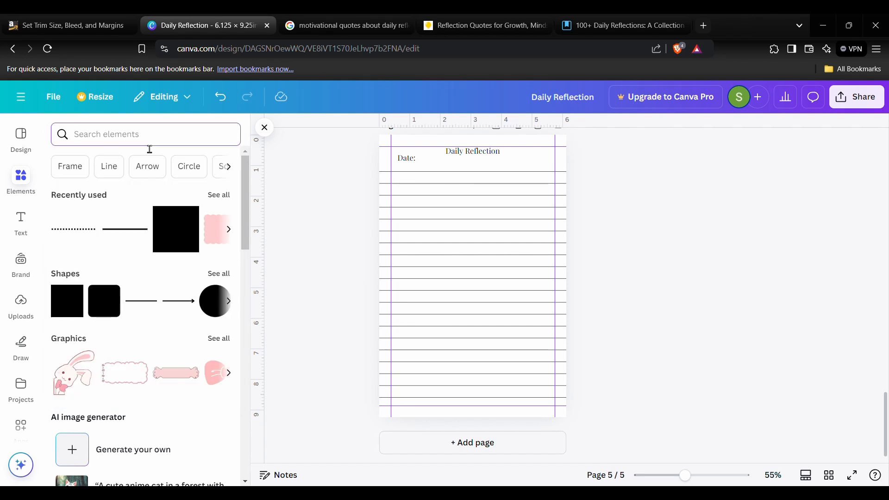
text(time)
key(Return)
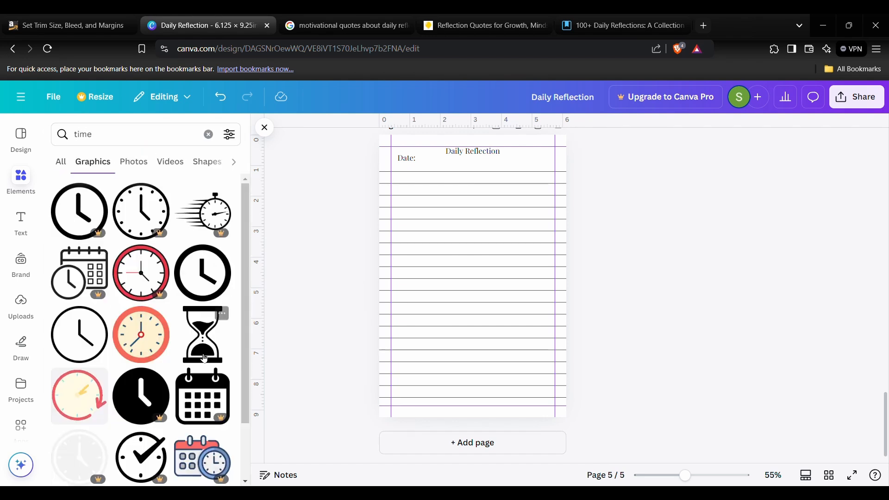
- Browse the time graphics, discard the first one tried, and add the black calendar-and-clock graphic to page 5
scroll(204, 358, down, 5)
scroll(81, 364, down, 4)
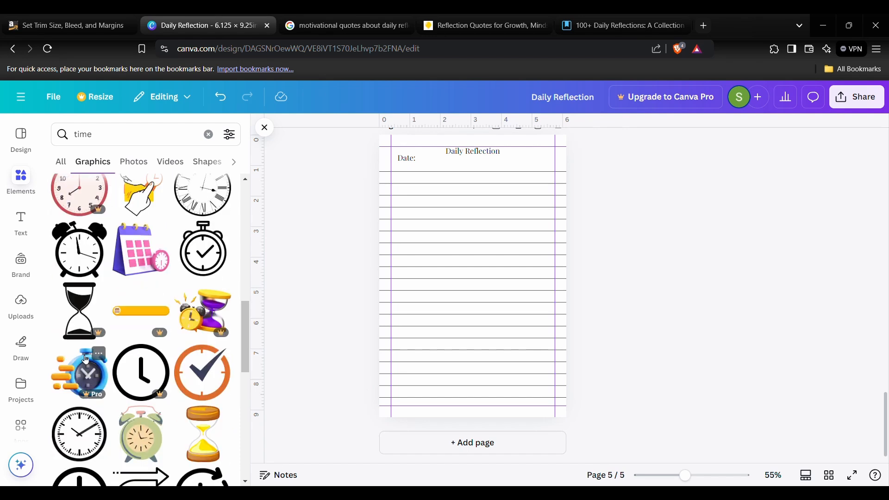
click(141, 271)
key(Delete)
scroll(155, 366, up, 4)
scroll(155, 365, up, 3)
click(79, 424)
scroll(141, 324, down, 5)
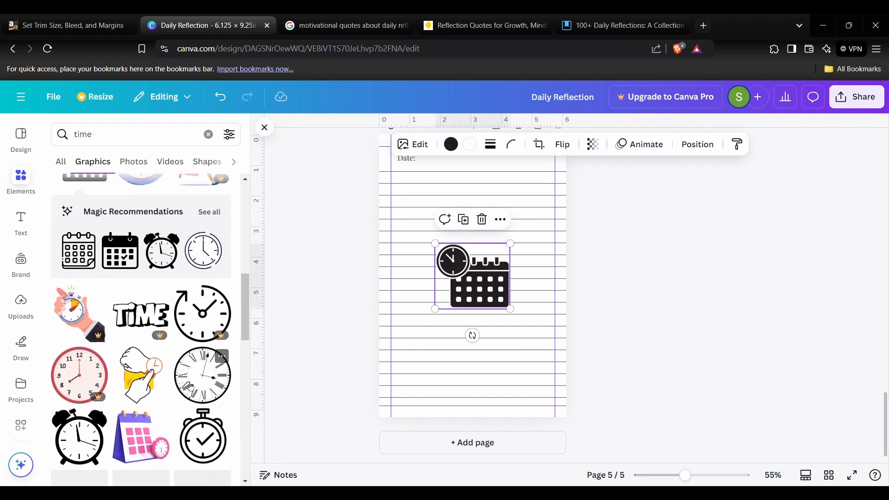
- Shrink the calendar-and-clock graphic and place it in the lower-right corner of page 5, inside the right margin guide
click(208, 213)
scroll(214, 342, down, 10)
click(486, 281)
drag(510, 308, 534, 349)
drag(501, 319, 521, 386)
drag(452, 310, 513, 362)
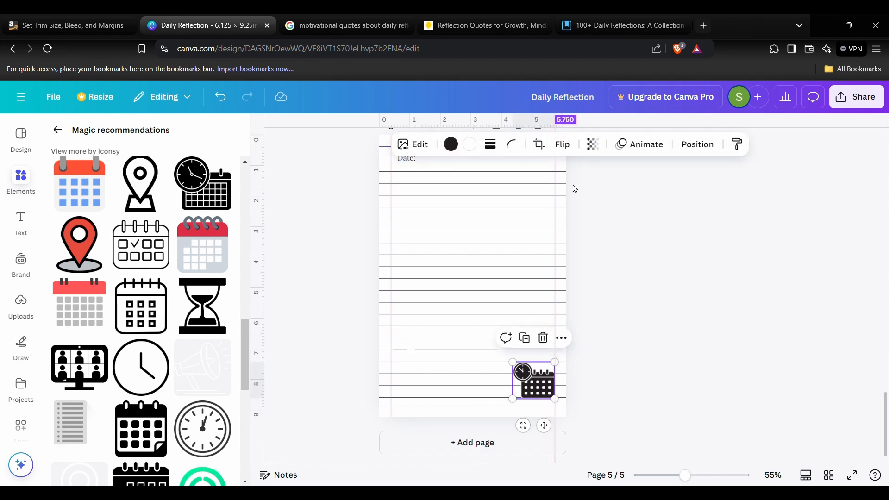
- Try adjusting the transparency of the calendar-and-clock graphic and leave it at 100
click(698, 148)
click(597, 144)
drag(596, 192, 619, 190)
click(667, 335)
click(547, 386)
click(593, 144)
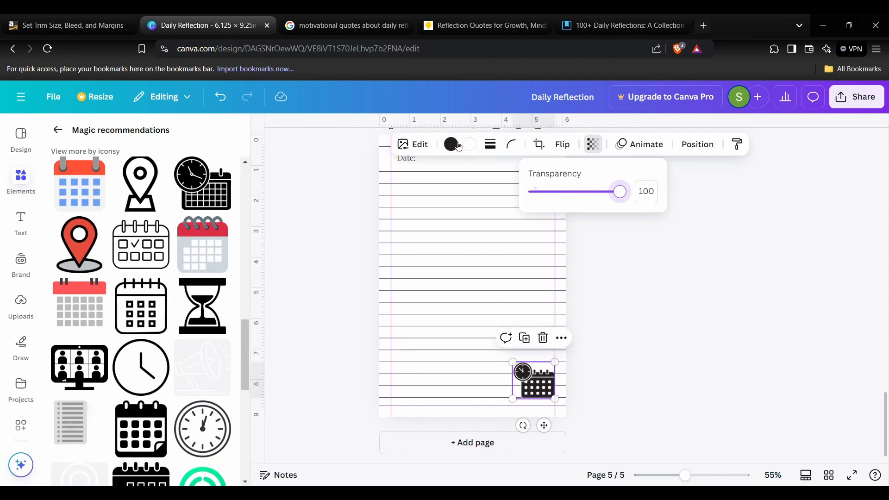
- Recolour the black part of the calendar-and-clock graphic with the brownish-grey document color
click(451, 144)
click(157, 221)
key(Escape)
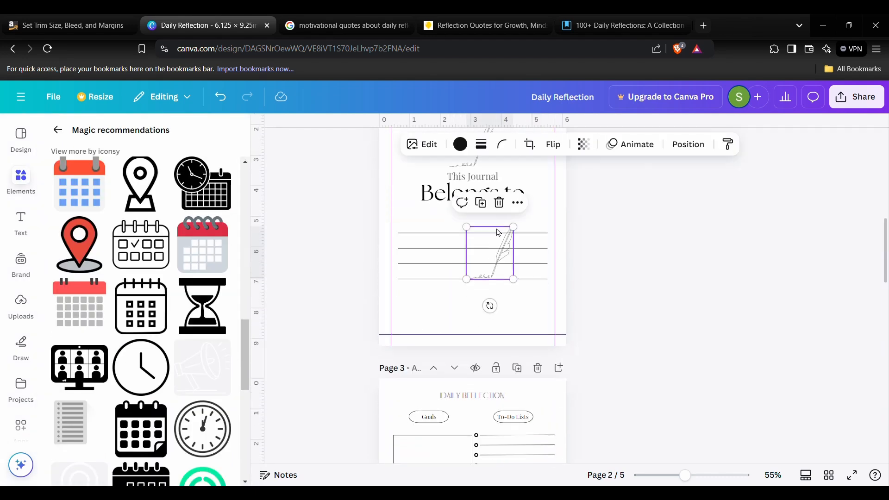
- Copy the quill graphic from page 2 to page 5, shrink it and place it just after the "Date:" label
scroll(497, 256, down, 12)
drag(496, 256, 524, 306)
drag(538, 275, 508, 309)
mouse_move(505, 320)
mouse_down()
mouse_move(522, 315)
mouse_move(505, 309)
mouse_up()
key(ctrl+z)
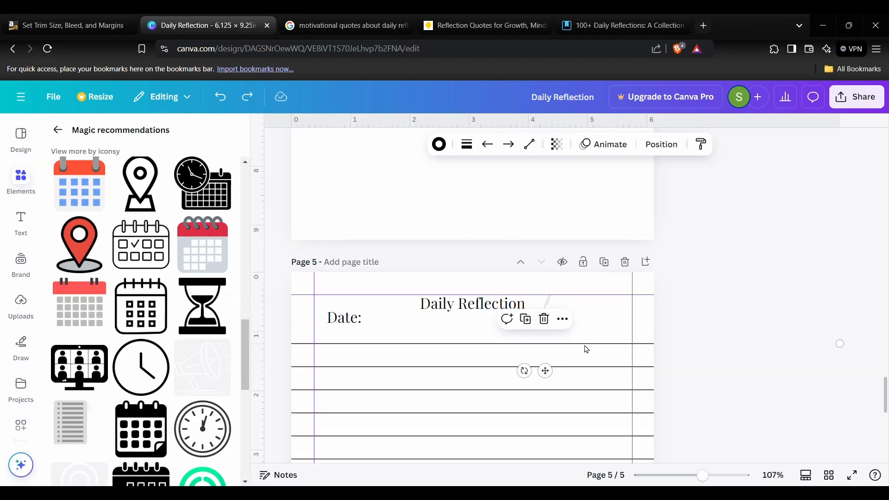
drag(546, 303, 372, 307)
click(429, 324)
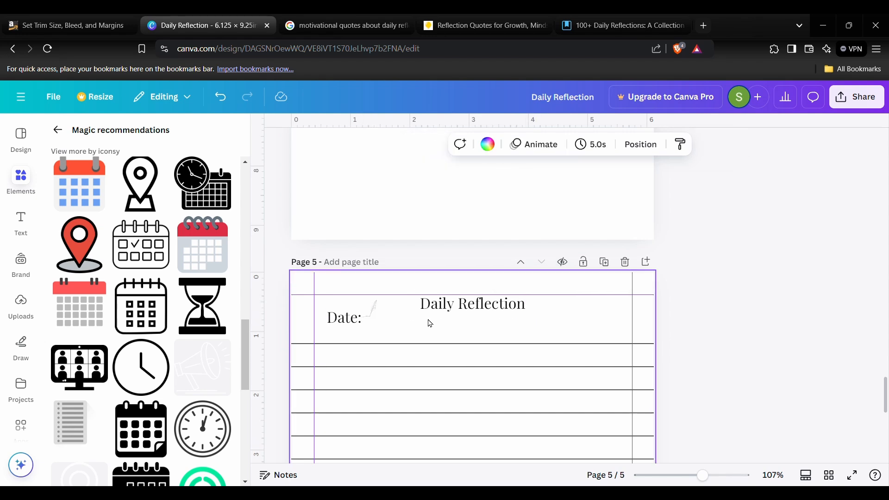
click(371, 308)
click(426, 343)
- Add a white square to page 5 and stretch it to page height, covering the line ends beyond the right margin guide
scroll(646, 365, down, 5)
click(58, 131)
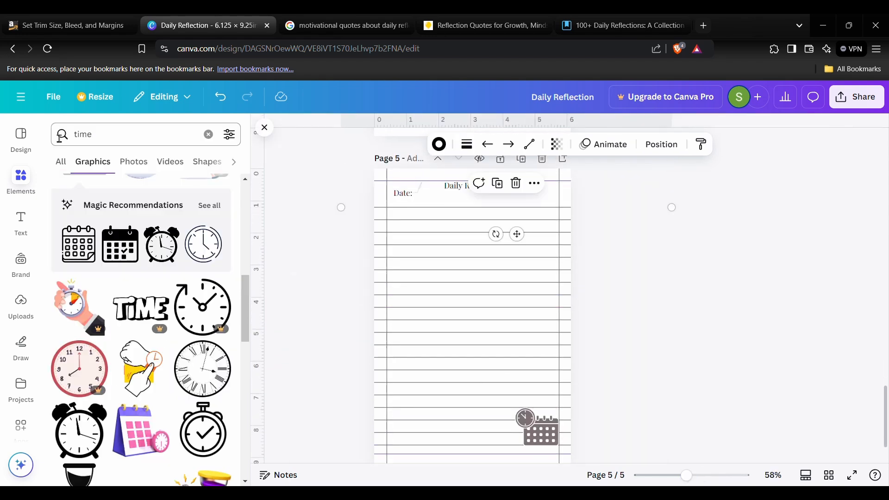
click(208, 134)
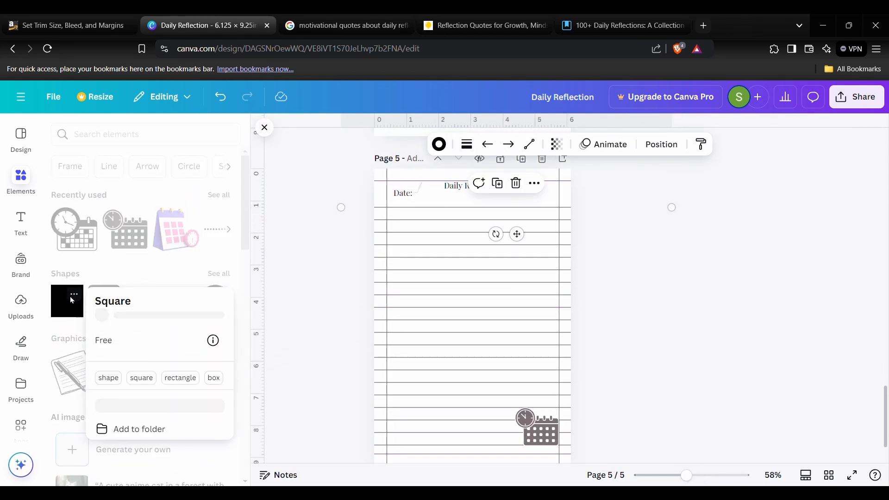
click(70, 303)
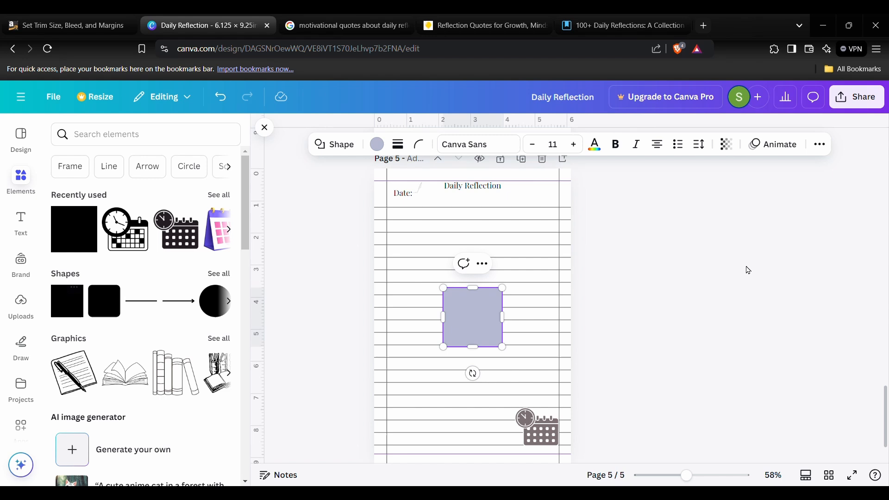
click(377, 145)
click(65, 253)
drag(489, 323, 591, 419)
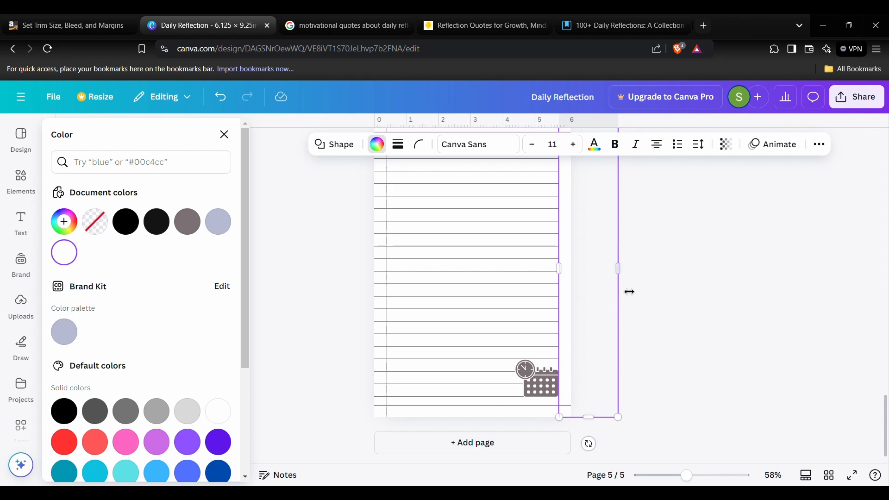
scroll(667, 298, up, 3)
scroll(655, 308, down, 2)
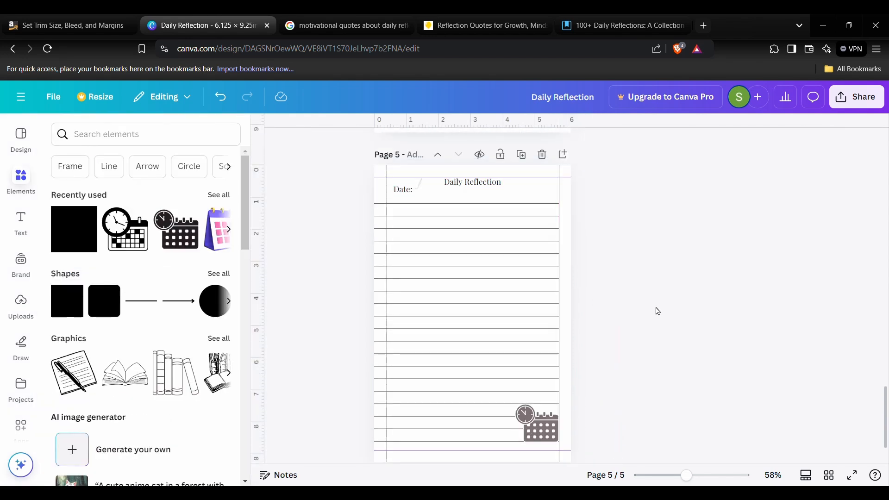
- Duplicate the white rectangle and place the copy over the line ends beyond page 5's left margin guide
click(582, 162)
drag(593, 249, 355, 245)
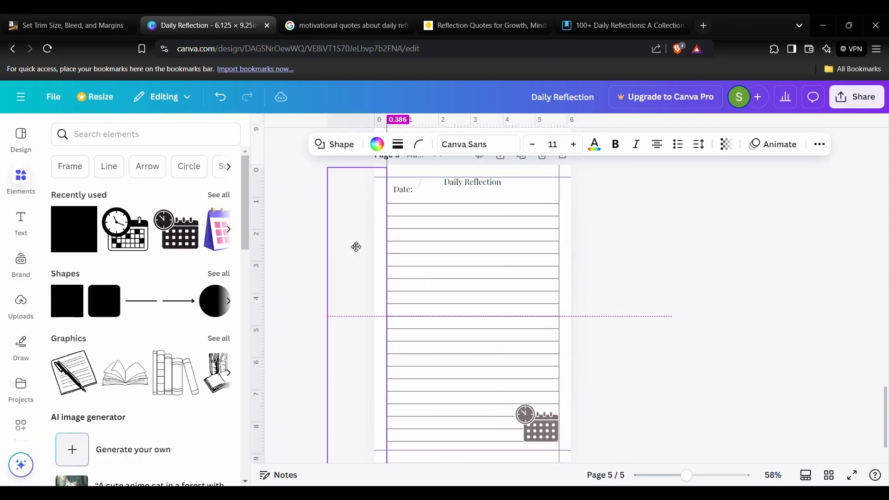
click(689, 317)
scroll(689, 317, down, 1)
scroll(691, 317, up, 1)
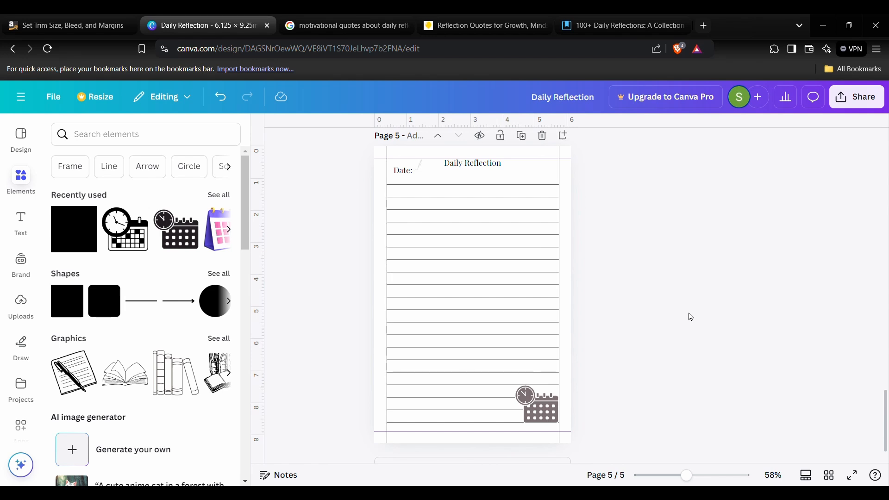
scroll(691, 317, down, 1)
scroll(691, 316, up, 3)
scroll(691, 316, down, 1)
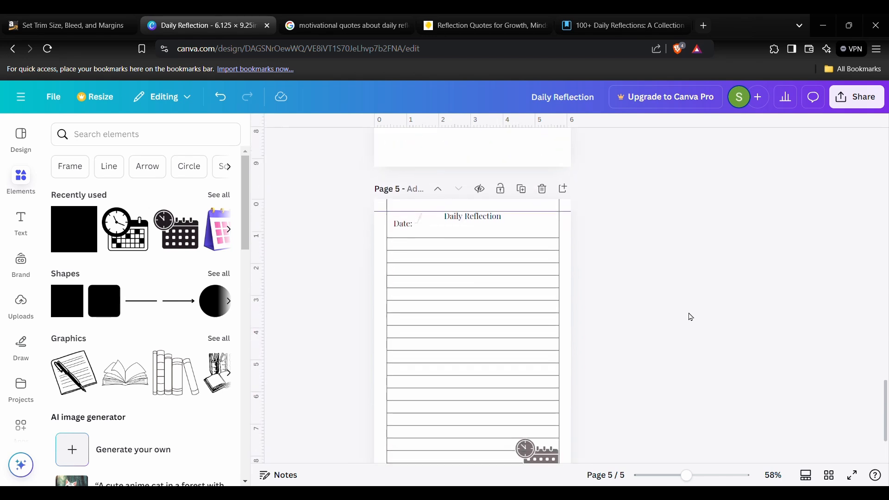
scroll(691, 317, down, 2)
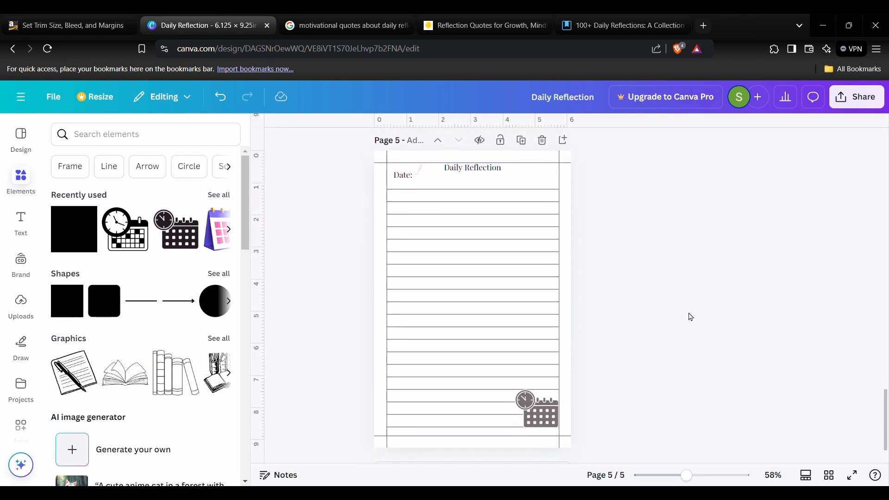
- Show all pages in the grid view and duplicate the lined page 5 nine times, up to page 14
click(834, 478)
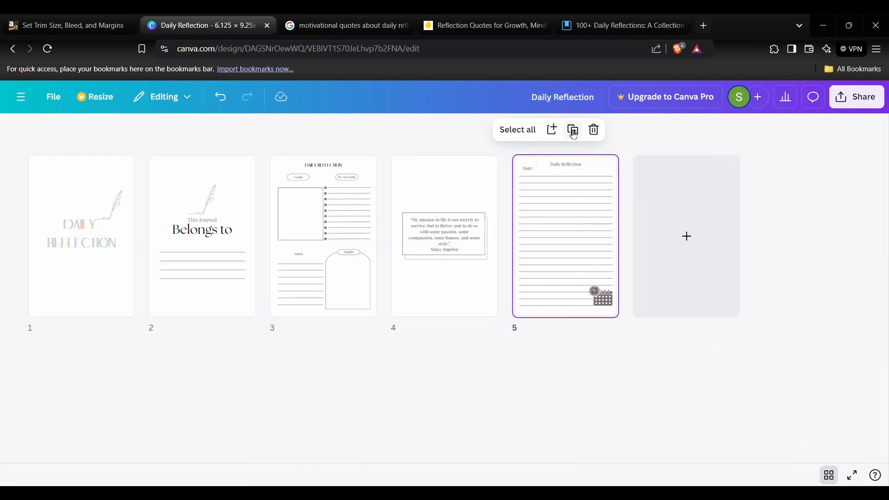
click(574, 135)
click(574, 135)
click(575, 135)
click(574, 135)
click(575, 135)
click(574, 135)
click(576, 137)
click(578, 138)
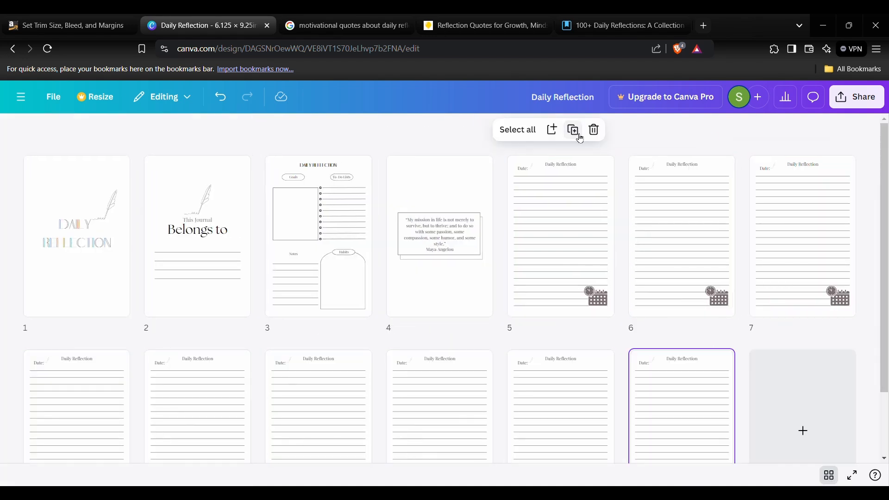
click(580, 138)
- Select lined pages 8 to 14, duplicate the set repeatedly up to page 119, and add a blank page 120
scroll(597, 248, down, 5)
drag(99, 300, 798, 222)
key(ctrl+d)
key(ctrl+d)
key(ctrl+d)
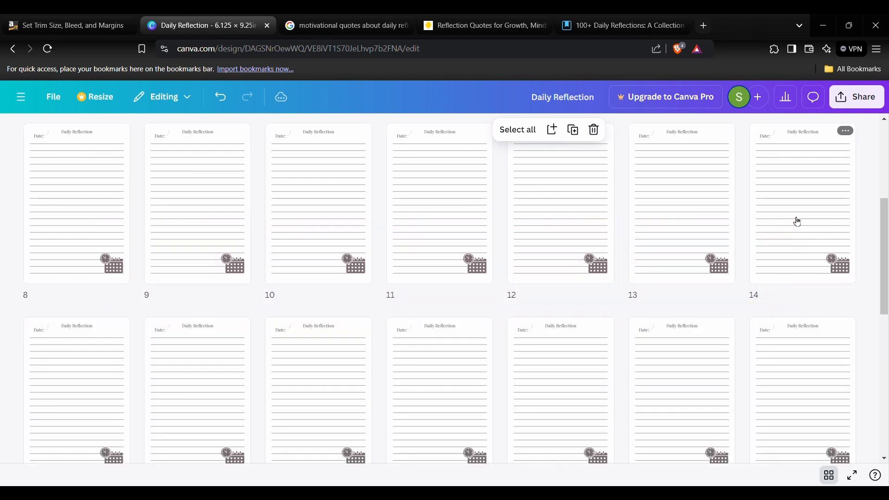
key(ctrl+d)
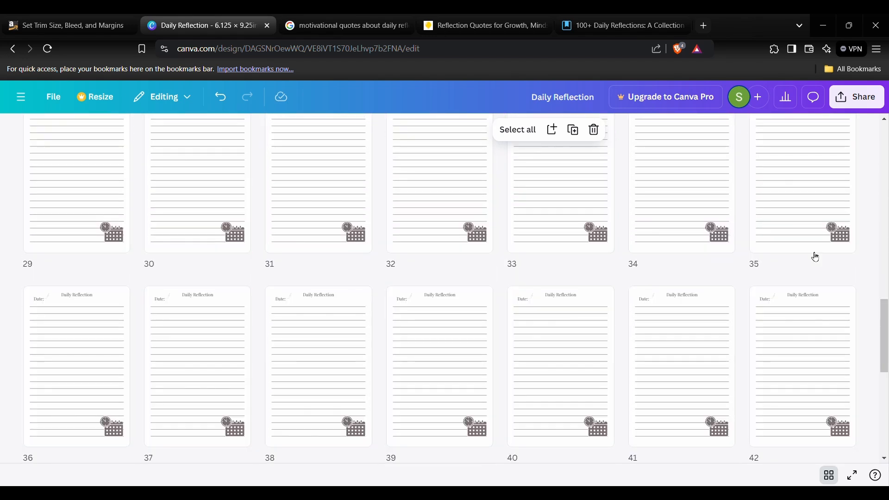
key(ctrl+d)
key(ctrl+d)
key(ctrl+d)
key(ctrl+d)
key(ctrl+d)
key(ctrl+d)
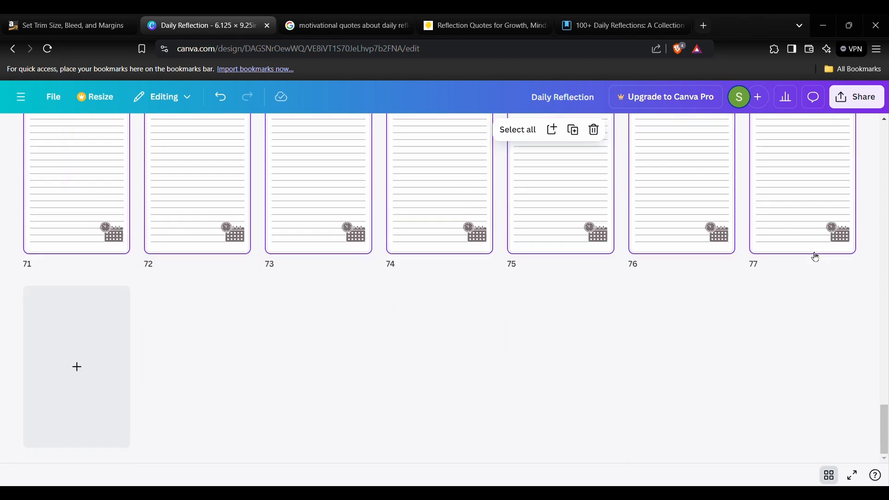
key(ctrl+d)
key(ctrl+d)
key(ctrl+d)
key(ctrl+d)
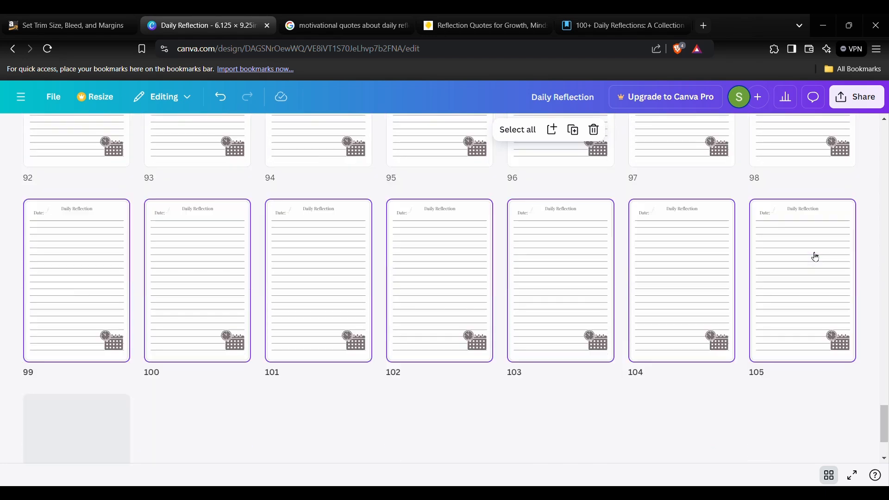
key(ctrl+d)
click(64, 367)
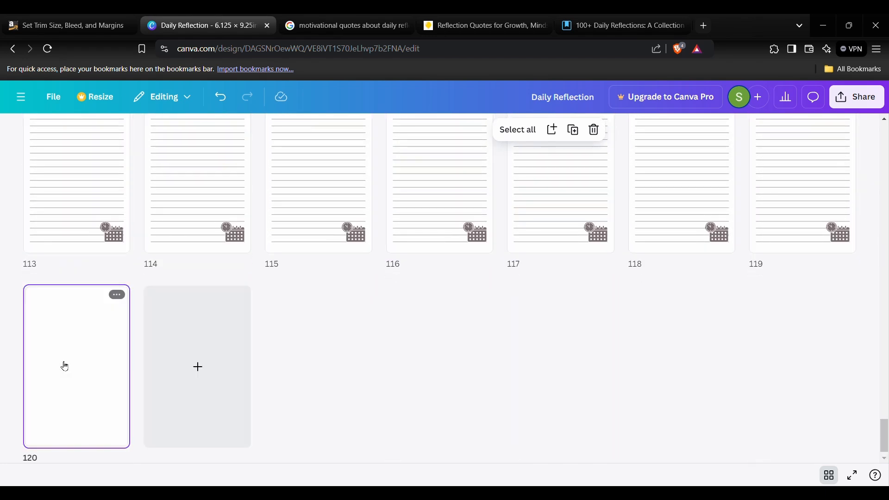
- Review the journal pages in the grid view and return to page 1 in the editor
scroll(623, 334, up, 20)
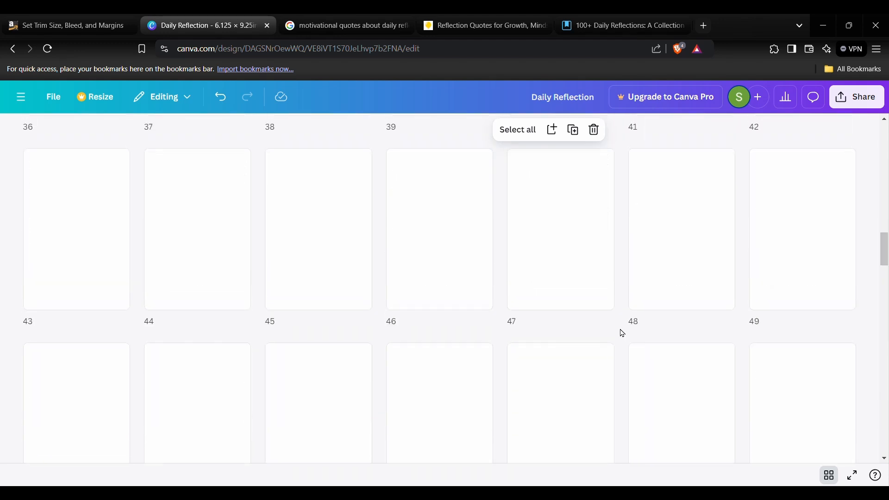
scroll(623, 333, up, 3)
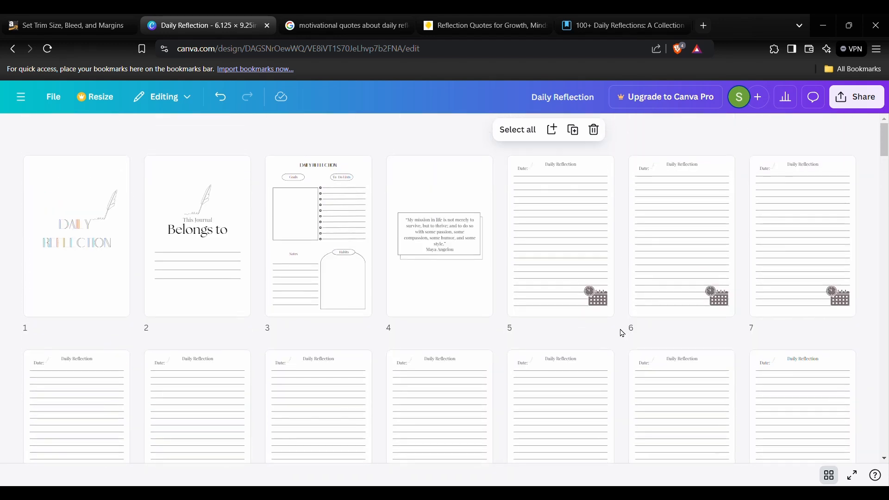
scroll(622, 333, down, 15)
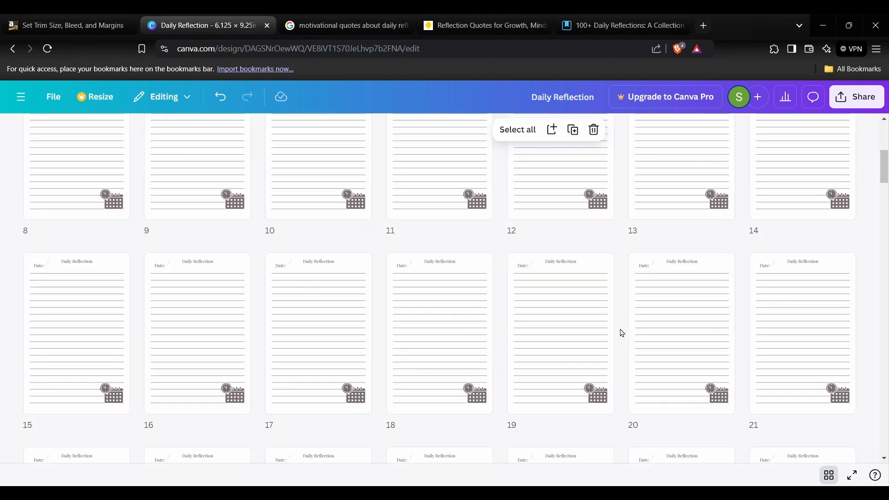
scroll(622, 333, up, 15)
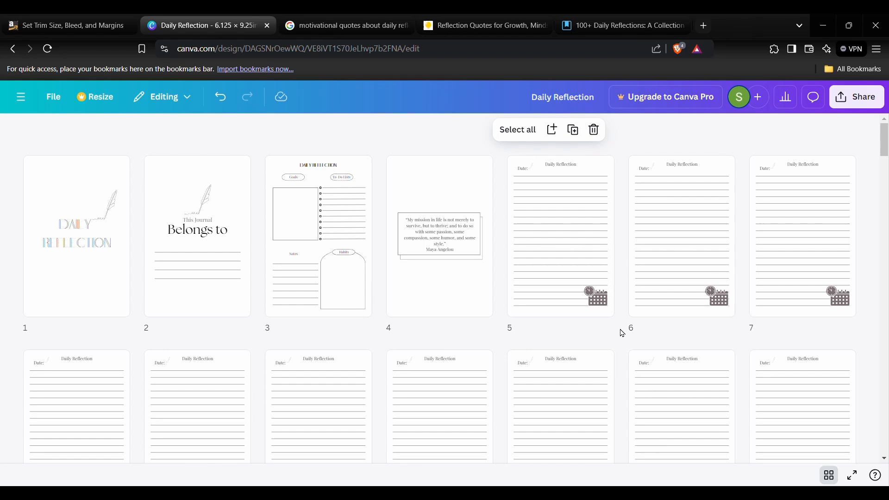
click(832, 477)
drag(883, 411, 884, 140)
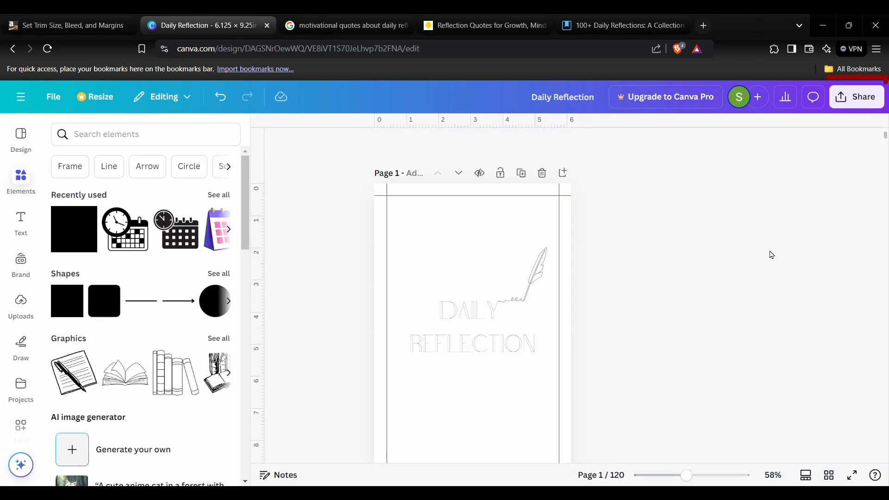
- Download all 120 pages as a PDF Print file with the RGB color profile
click(859, 106)
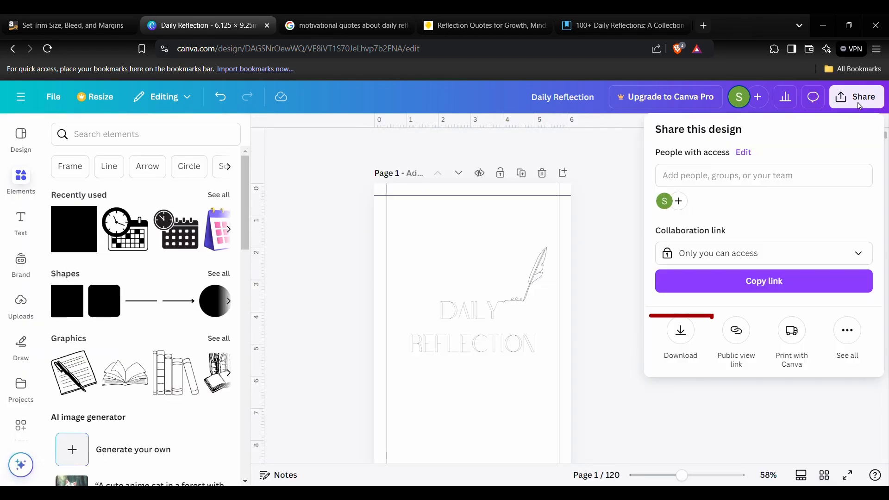
click(679, 338)
click(741, 177)
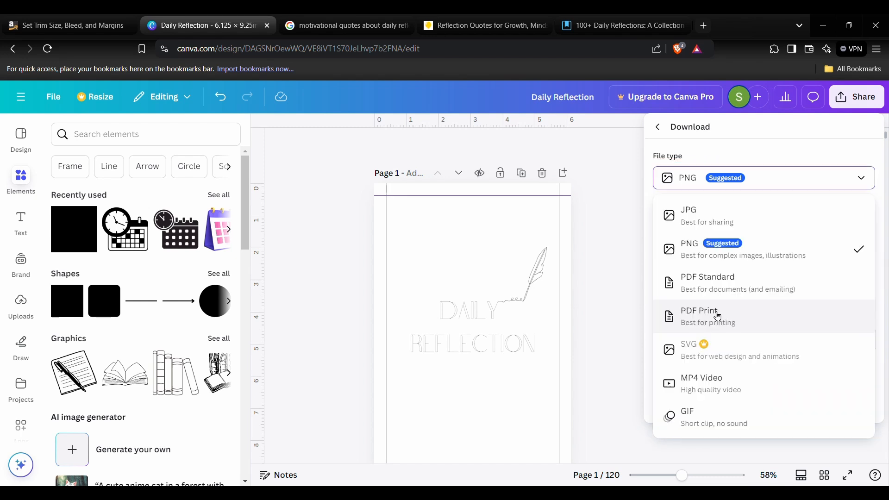
click(718, 317)
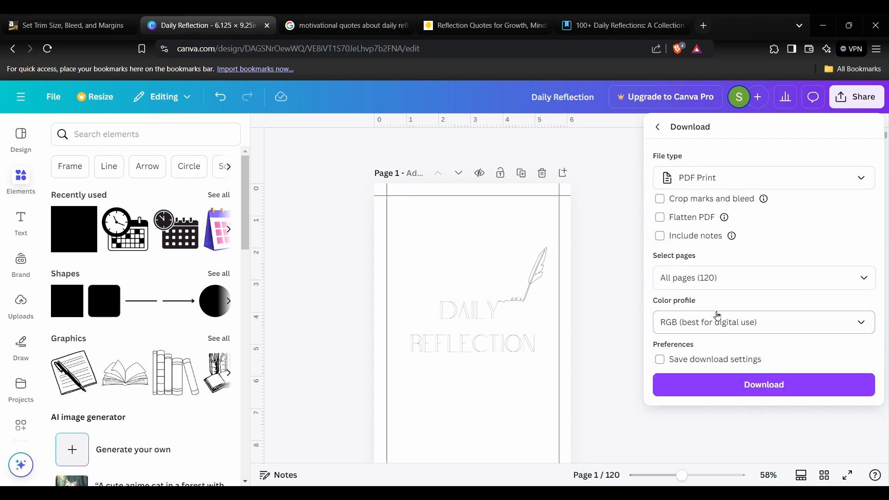
click(772, 387)
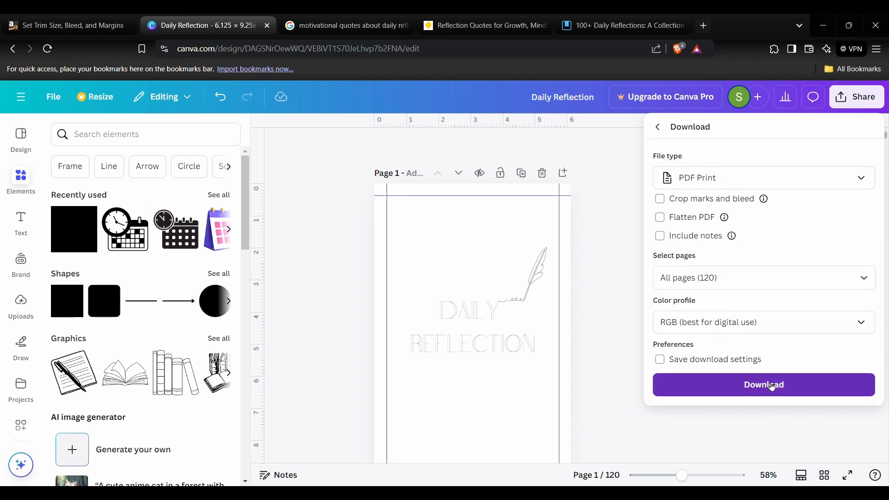